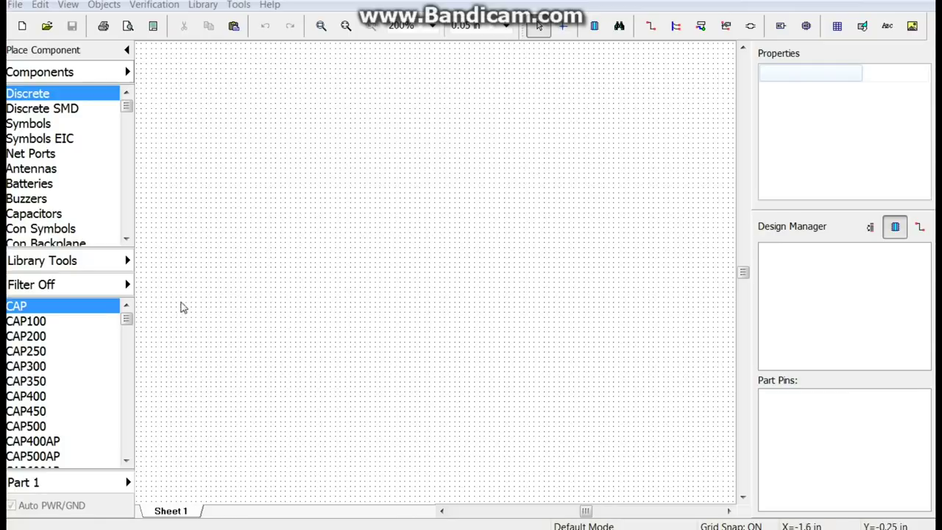
Place two CAP100 capacitors on Sheet 1, with C1 above C2
{"action": "left_click", "coordinate": [45, 321]}
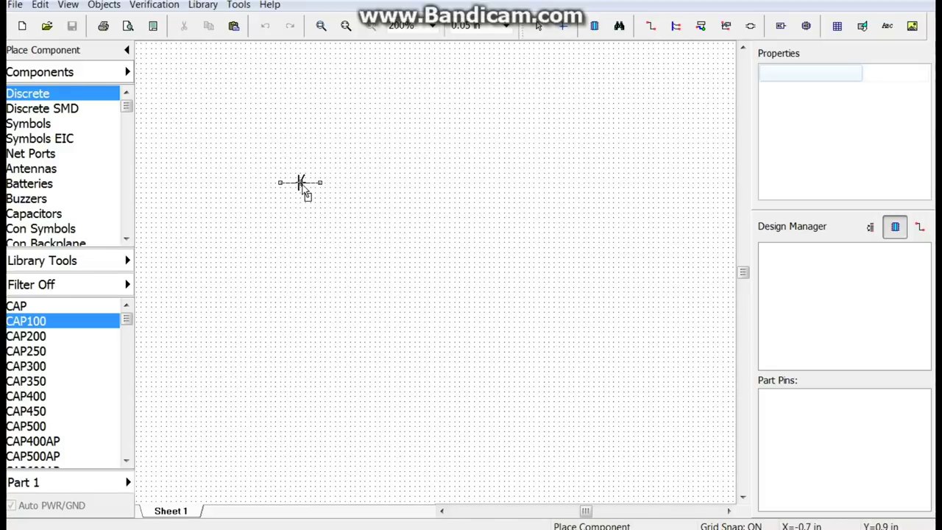
{"action": "left_click", "coordinate": [300, 183]}
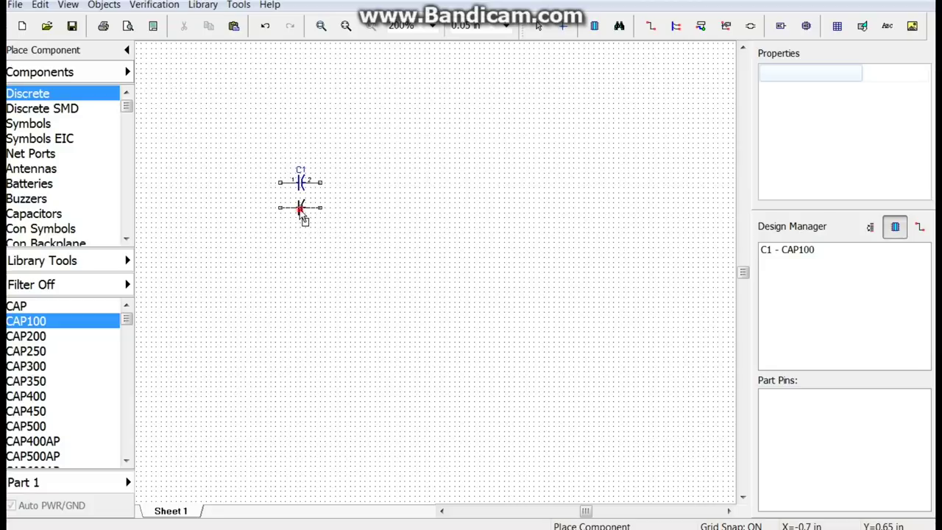
{"action": "left_click", "coordinate": [301, 208]}
Scroll the component categories and open the Diodes library
{"action": "left_click_drag", "start_coordinate": [126, 316], "coordinate": [132, 239]}
{"action": "left_click", "coordinate": [127, 239]}
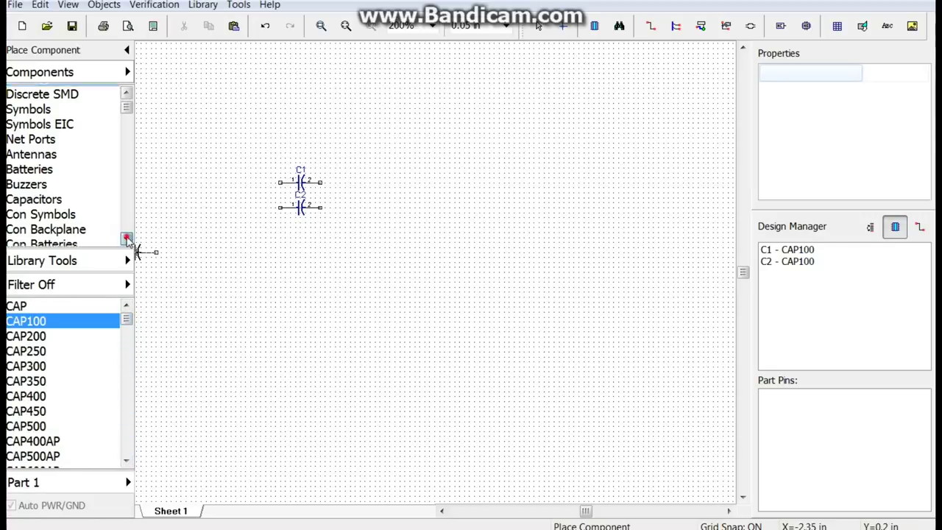
{"action": "left_click", "coordinate": [126, 239]}
{"action": "left_click", "coordinate": [126, 239]}
{"action": "left_click", "coordinate": [126, 239]}
{"action": "left_click", "coordinate": [126, 239]}
{"action": "left_click", "coordinate": [126, 240]}
{"action": "left_click", "coordinate": [127, 240]}
{"action": "left_click", "coordinate": [126, 240]}
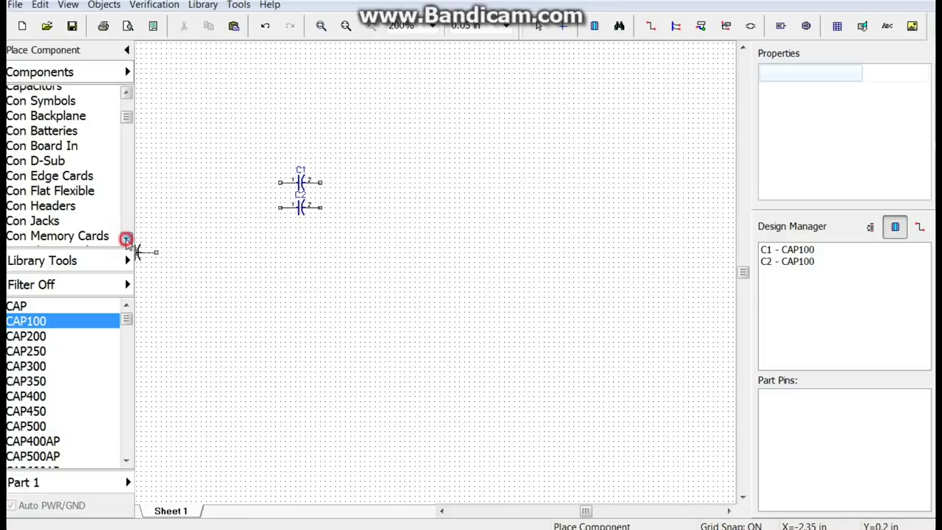
{"action": "left_click", "coordinate": [127, 240]}
{"action": "left_click", "coordinate": [126, 239]}
{"action": "left_click", "coordinate": [127, 240]}
{"action": "left_click", "coordinate": [126, 240]}
{"action": "left_click", "coordinate": [127, 240]}
{"action": "left_click", "coordinate": [126, 240]}
{"action": "left_click", "coordinate": [127, 240]}
{"action": "left_click", "coordinate": [127, 239]}
{"action": "left_click", "coordinate": [127, 239]}
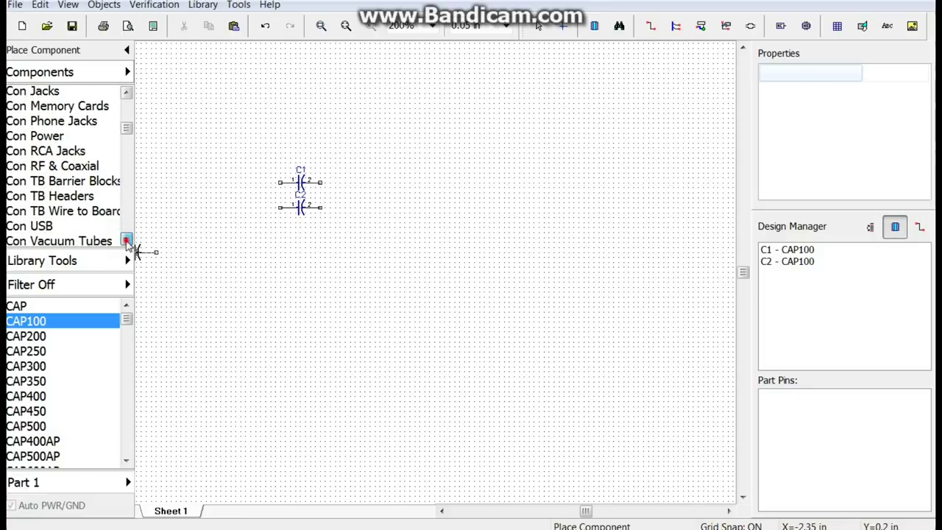
{"action": "left_click", "coordinate": [127, 240]}
{"action": "left_click", "coordinate": [126, 240]}
{"action": "left_click", "coordinate": [127, 240]}
{"action": "left_click", "coordinate": [126, 240]}
{"action": "left_click", "coordinate": [42, 184]}
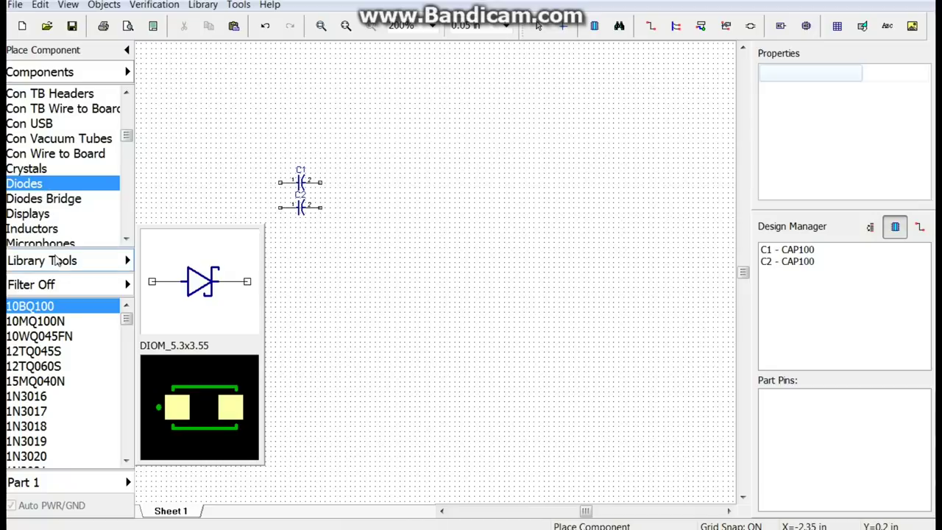
Preview the 1N3016 and 1N3017 diodes in the Diodes list
{"action": "left_click", "coordinate": [29, 396]}
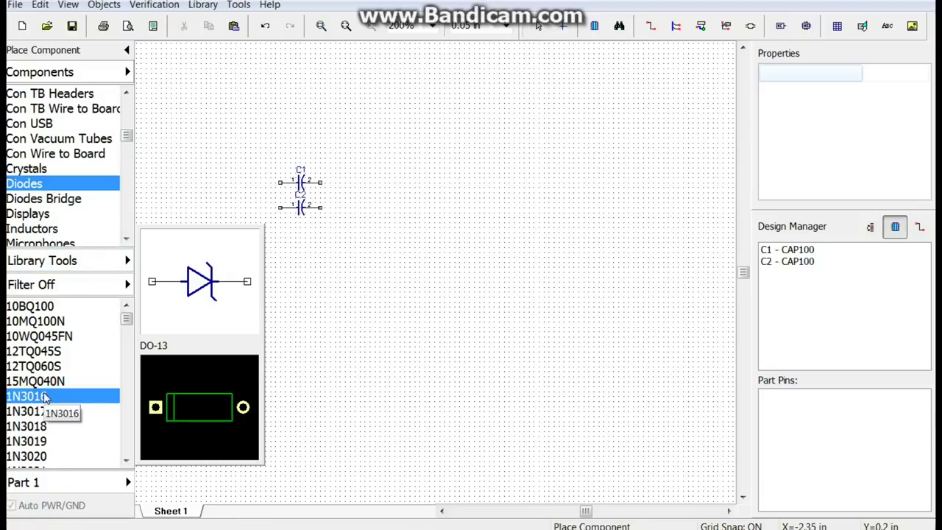
{"action": "left_click", "coordinate": [30, 412]}
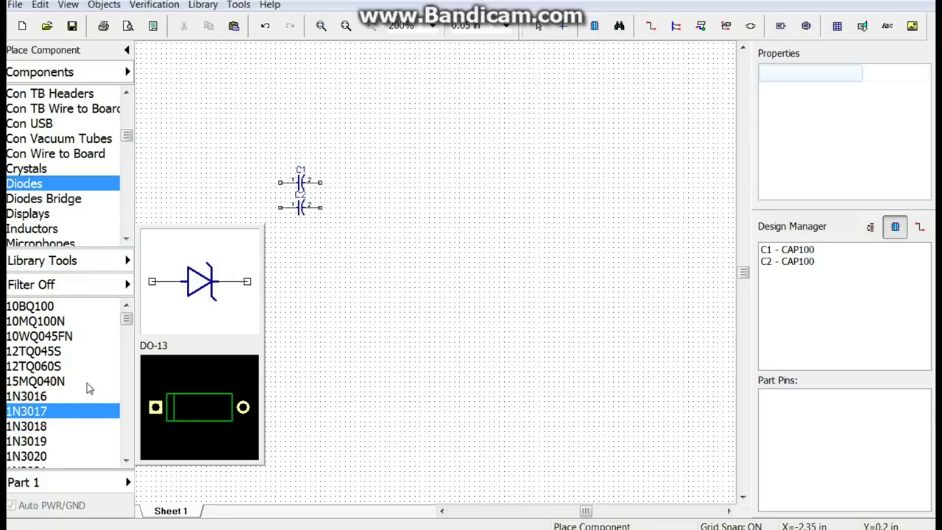
{"action": "left_click_drag", "start_coordinate": [126, 319], "coordinate": [127, 327]}
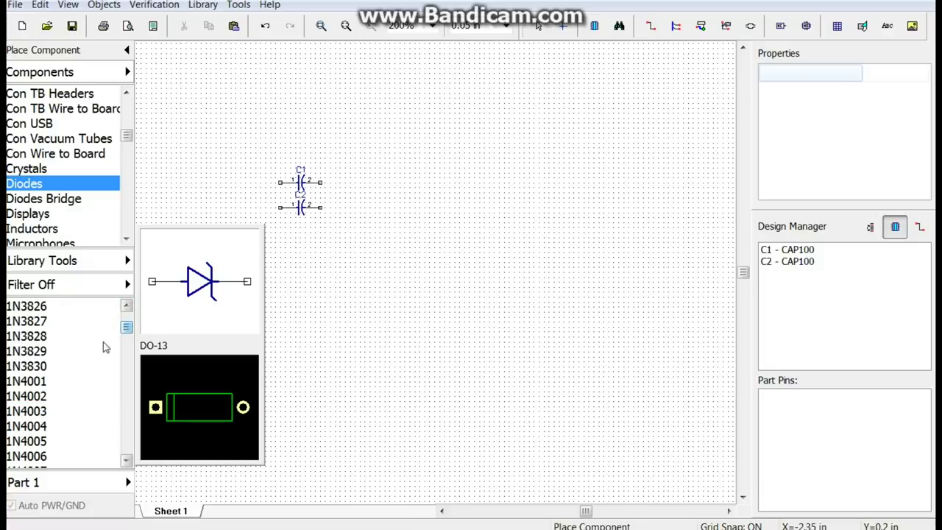
Place four 1N4001 diodes, D1 to D4, stacked in a column below the capacitors
{"action": "left_click", "coordinate": [44, 381]}
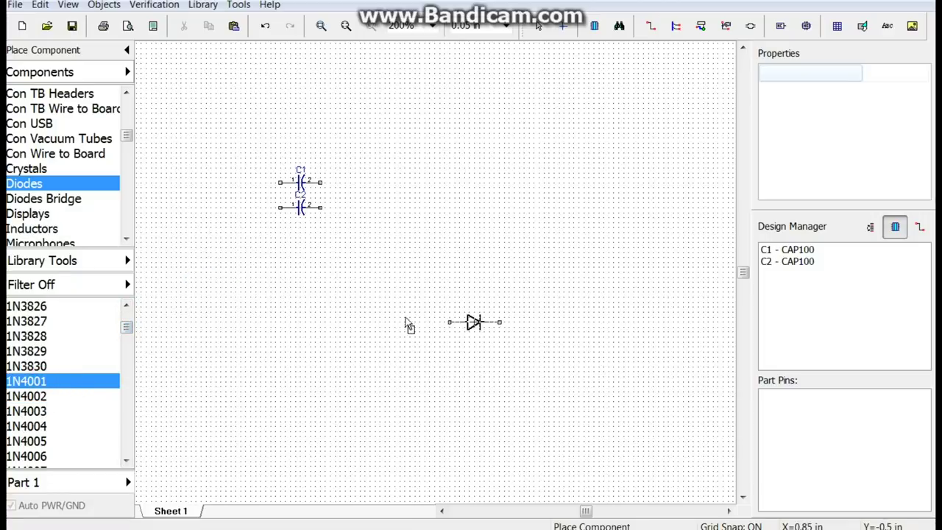
{"action": "left_click", "coordinate": [303, 263]}
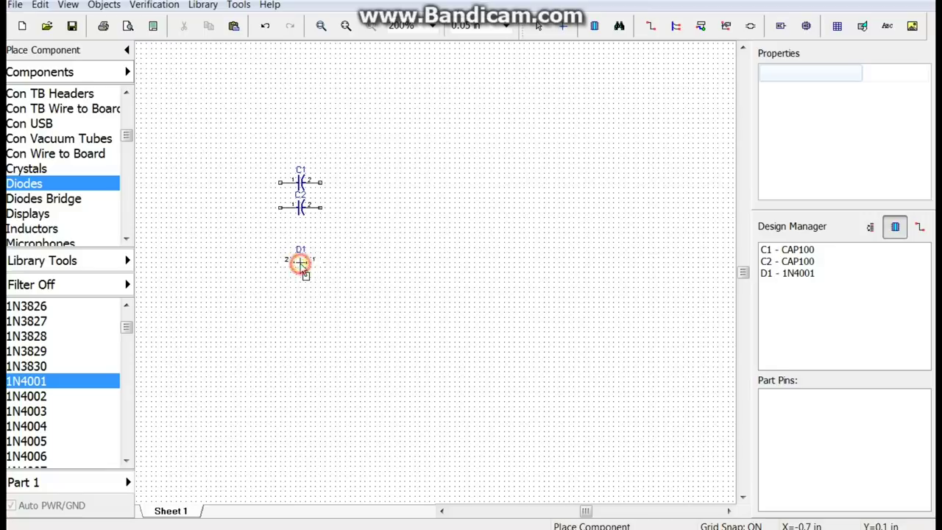
{"action": "left_click", "coordinate": [301, 287]}
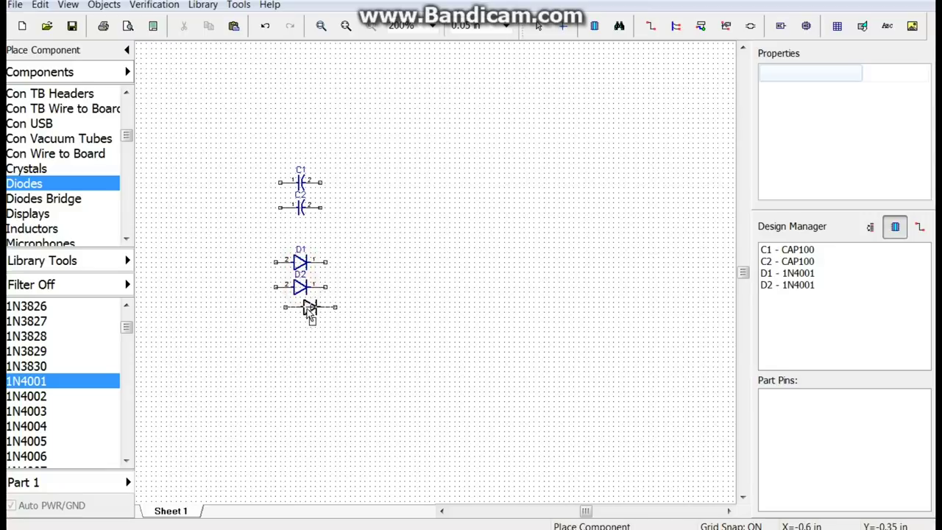
{"action": "left_click", "coordinate": [300, 309]}
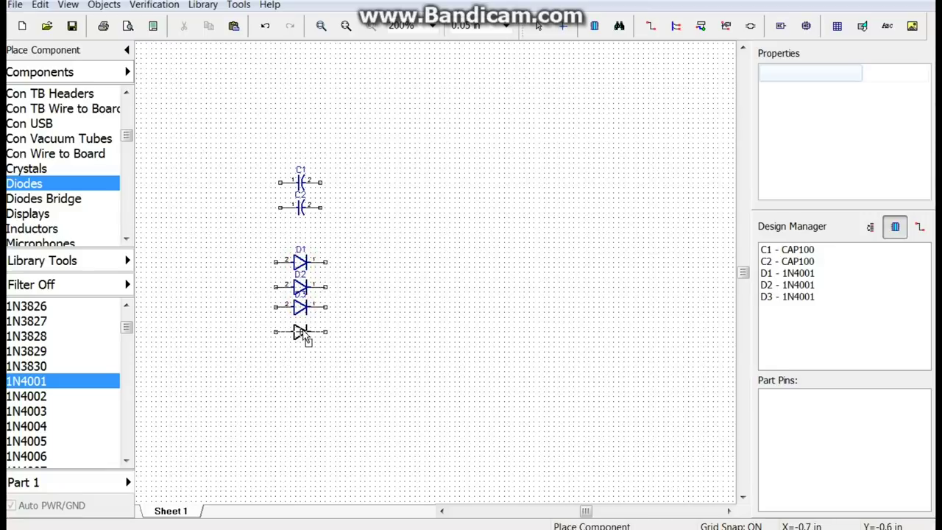
{"action": "left_click", "coordinate": [301, 332]}
{"action": "key", "text": "Escape"}
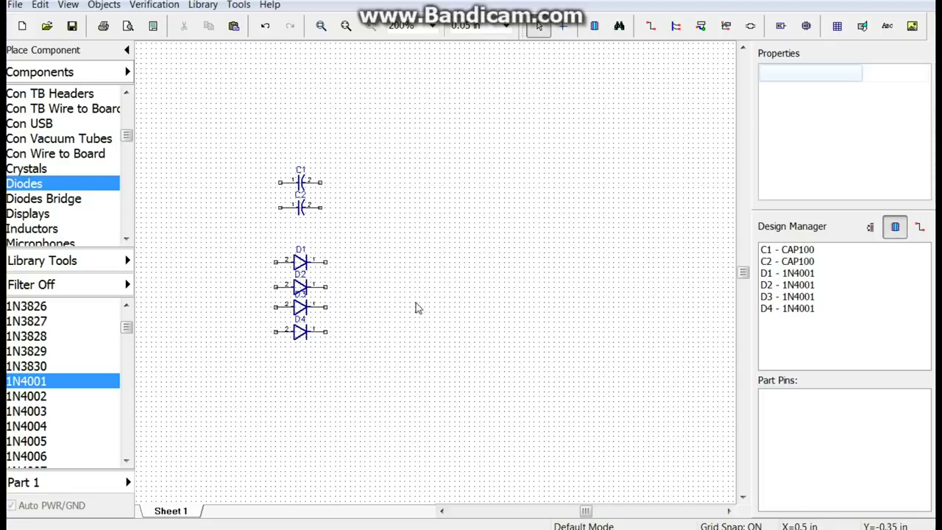
Move C1 and C2 to the right and arrange the diodes as D1–D2 over D3–D4
{"action": "left_click_drag", "start_coordinate": [249, 151], "coordinate": [361, 244]}
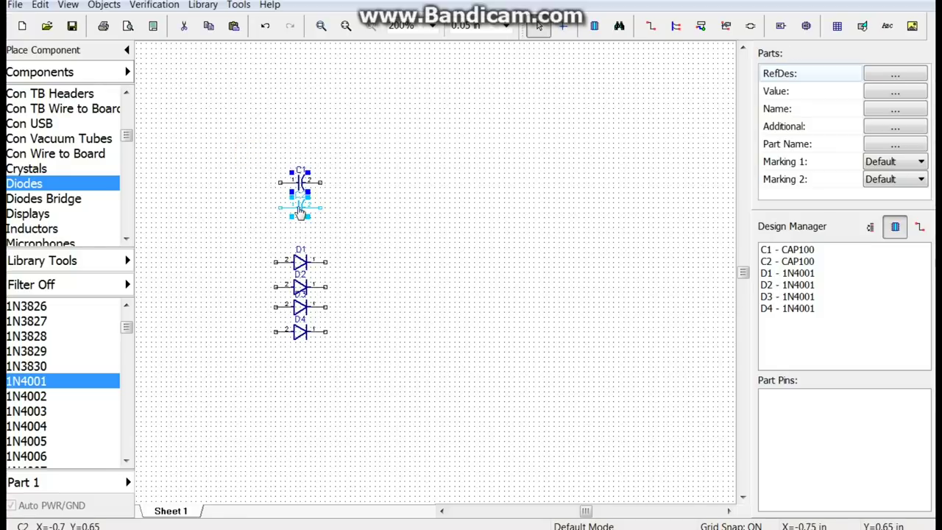
{"action": "left_click_drag", "start_coordinate": [298, 208], "coordinate": [604, 307]}
{"action": "left_click", "coordinate": [441, 390]}
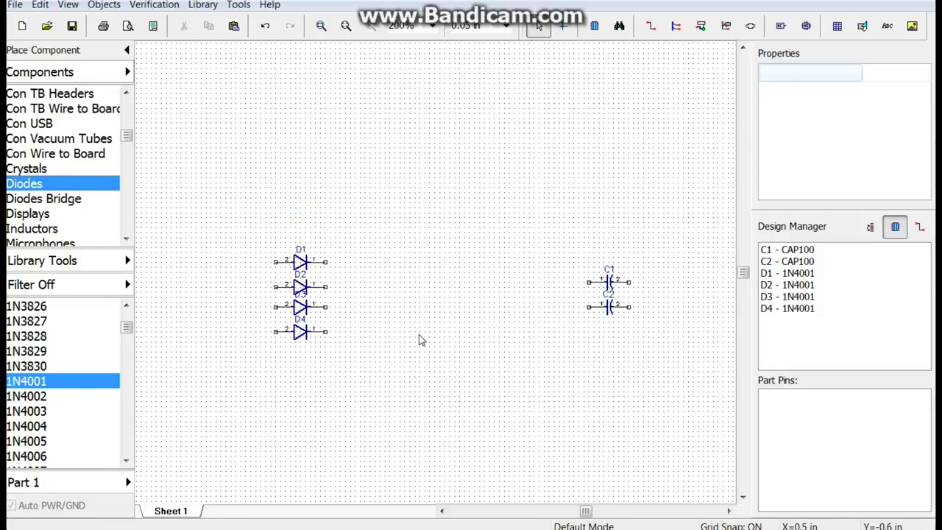
{"action": "left_click_drag", "start_coordinate": [301, 271], "coordinate": [300, 199]}
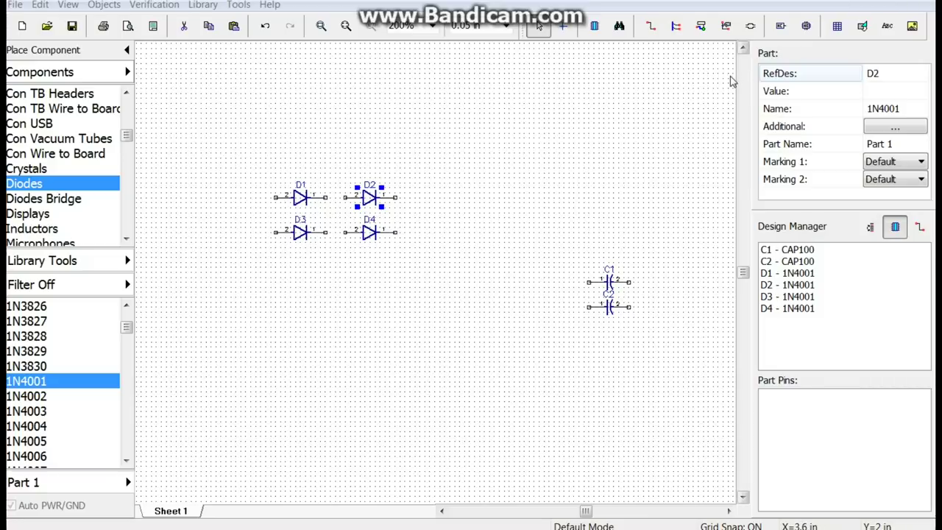
Wire D1 to D3, D2 to D4, D2 to D1 and D3 to D4 into a bridge loop
{"action": "left_click", "coordinate": [650, 27]}
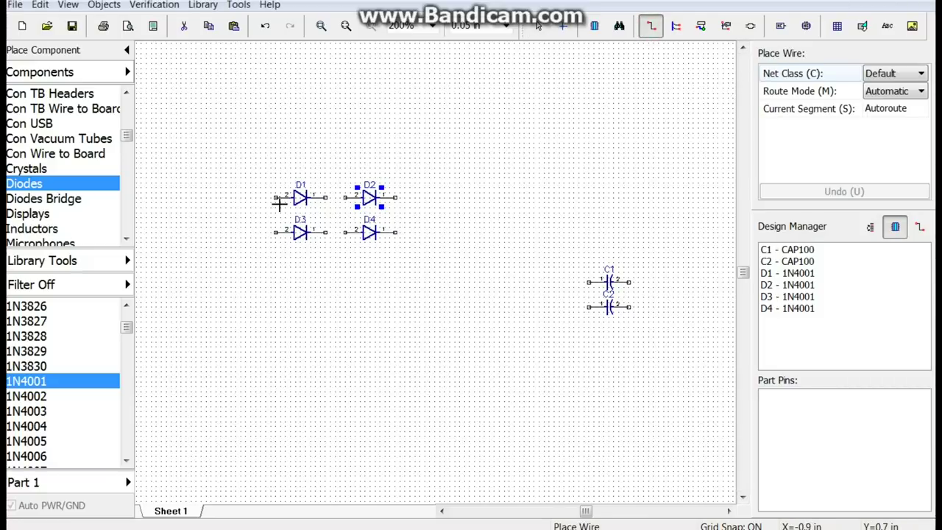
{"action": "left_click", "coordinate": [275, 196]}
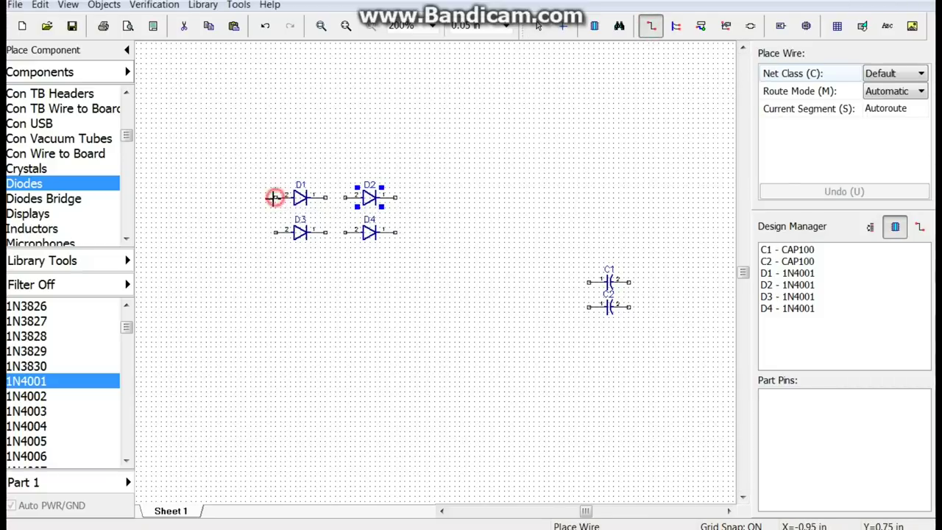
{"action": "left_click", "coordinate": [276, 231]}
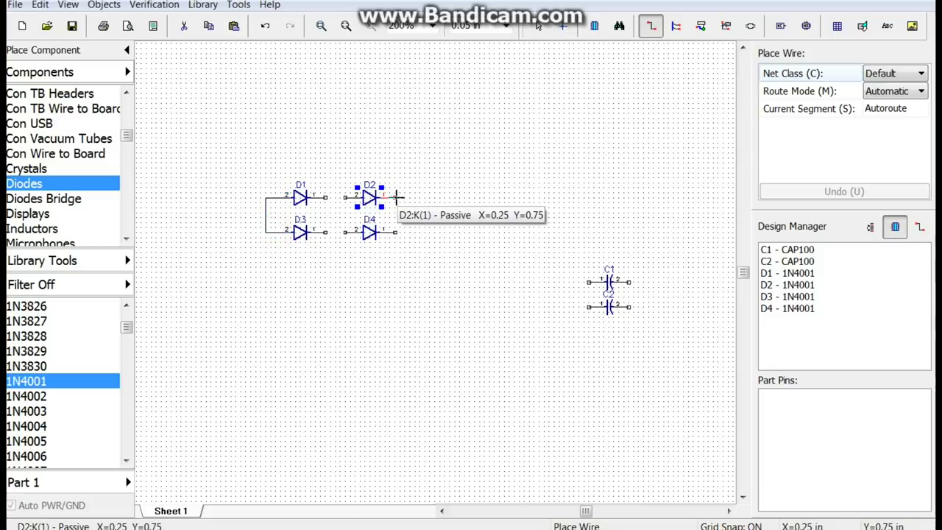
{"action": "left_click", "coordinate": [395, 197]}
{"action": "left_click", "coordinate": [395, 232]}
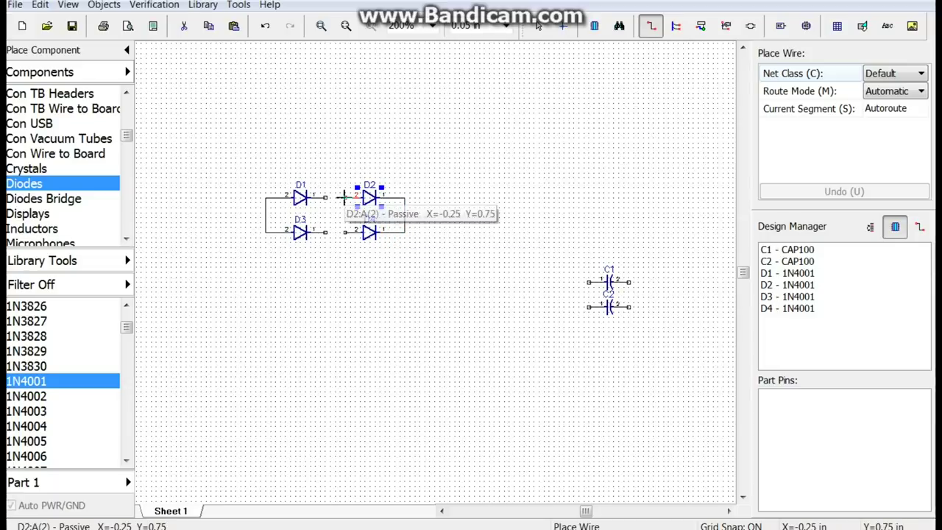
{"action": "left_click", "coordinate": [343, 197]}
{"action": "left_click", "coordinate": [325, 198]}
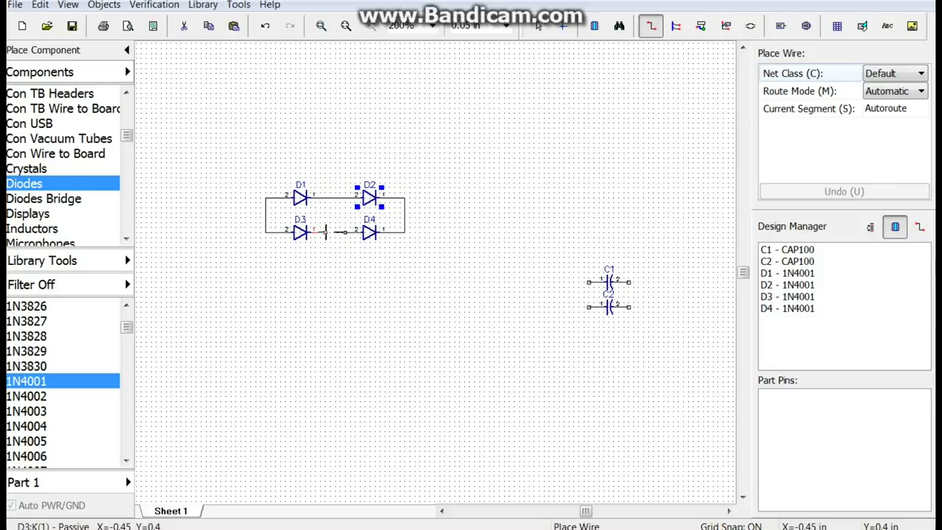
{"action": "left_click", "coordinate": [326, 233]}
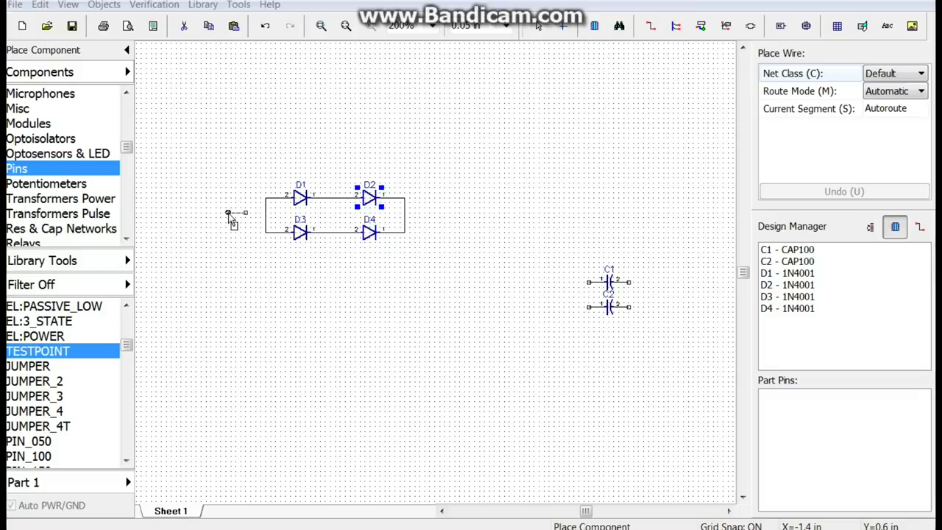
Place testpoints TP1 left, TP2 (rotated) right, TP3 above and TP4 below the bridge
{"action": "left_click", "coordinate": [229, 213]}
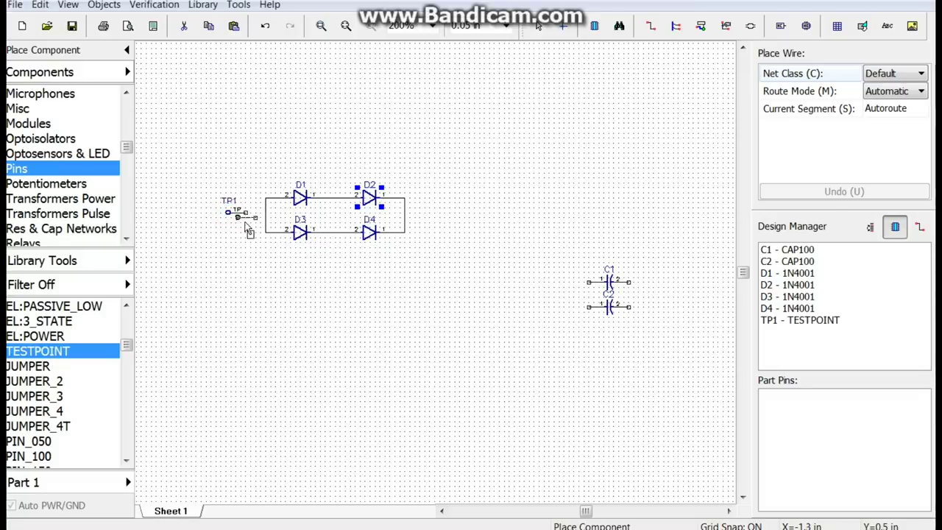
{"action": "key", "text": "r"}
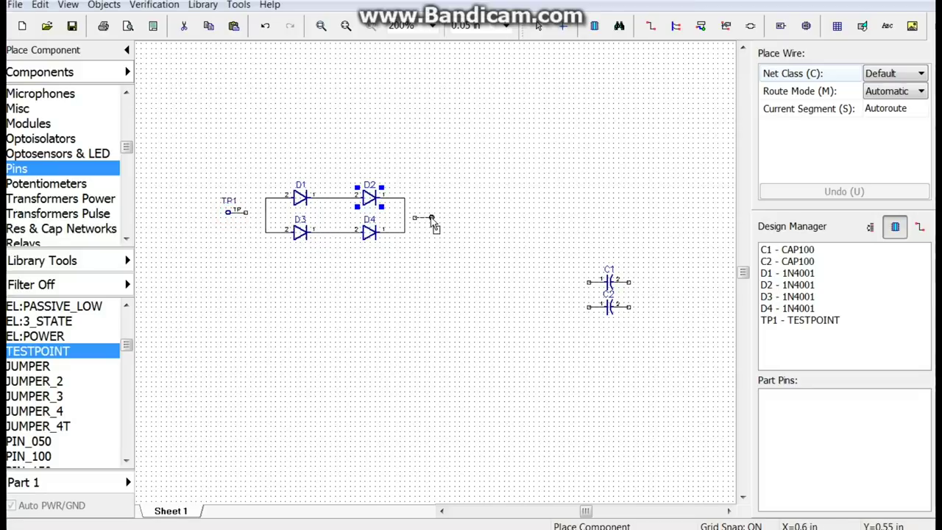
{"action": "key", "text": "r"}
{"action": "left_click", "coordinate": [427, 214]}
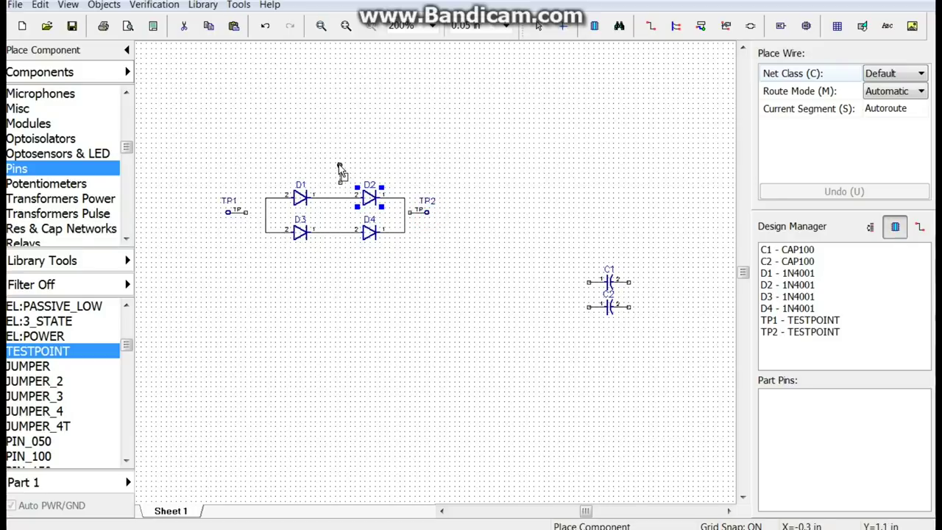
{"action": "left_click", "coordinate": [335, 164]}
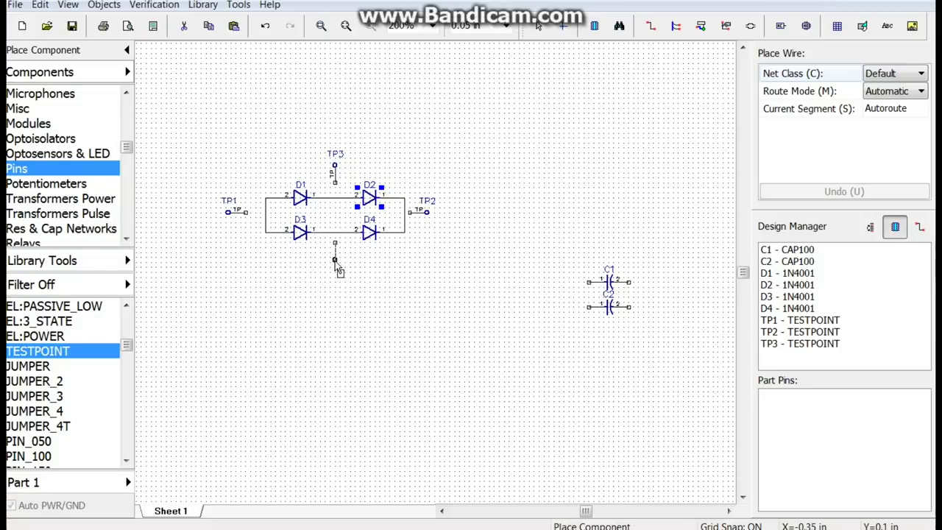
{"action": "left_click", "coordinate": [334, 263]}
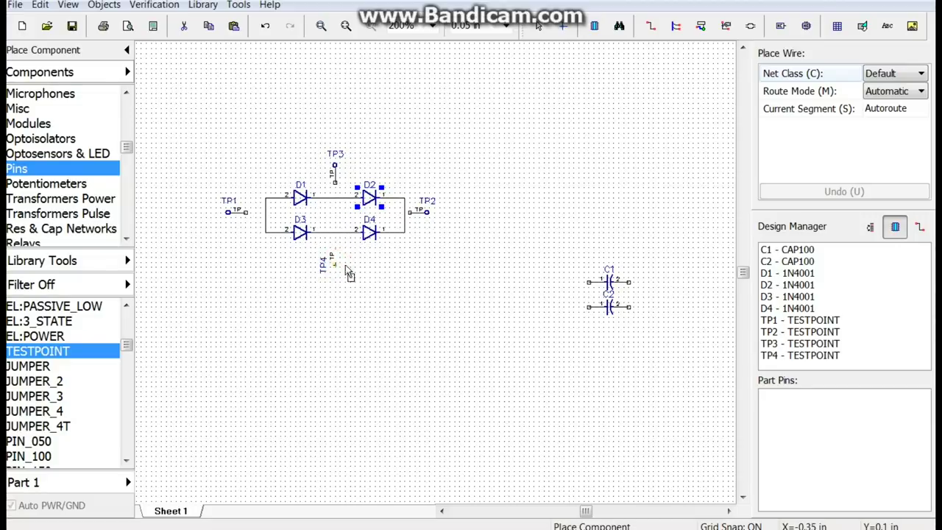
{"action": "key", "text": "Escape"}
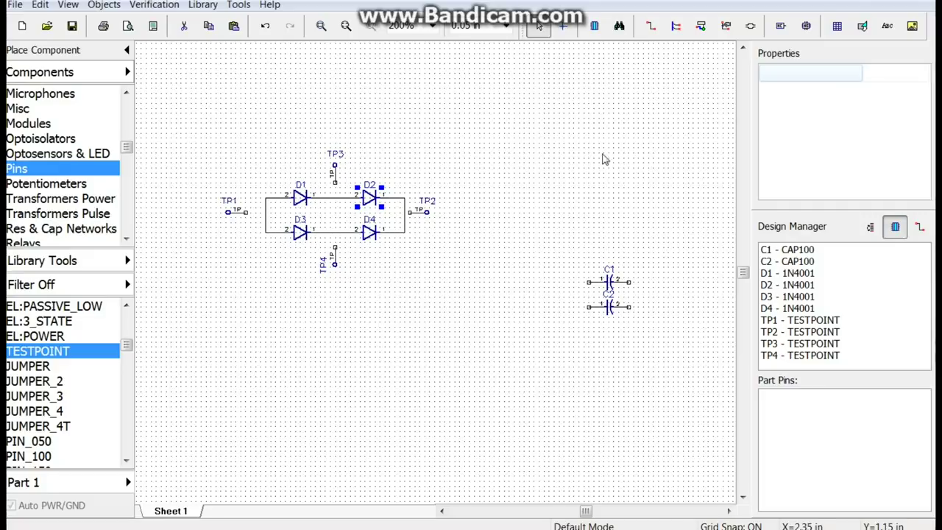
{"action": "left_click", "coordinate": [650, 26]}
Wire TP2 to the D2/D4 node, TP3 to D1–D2, TP4 to D3–D4 and TP1 to D1/D3
{"action": "scroll", "coordinate": [384, 215], "scroll_direction": "up", "scroll_amount": 5}
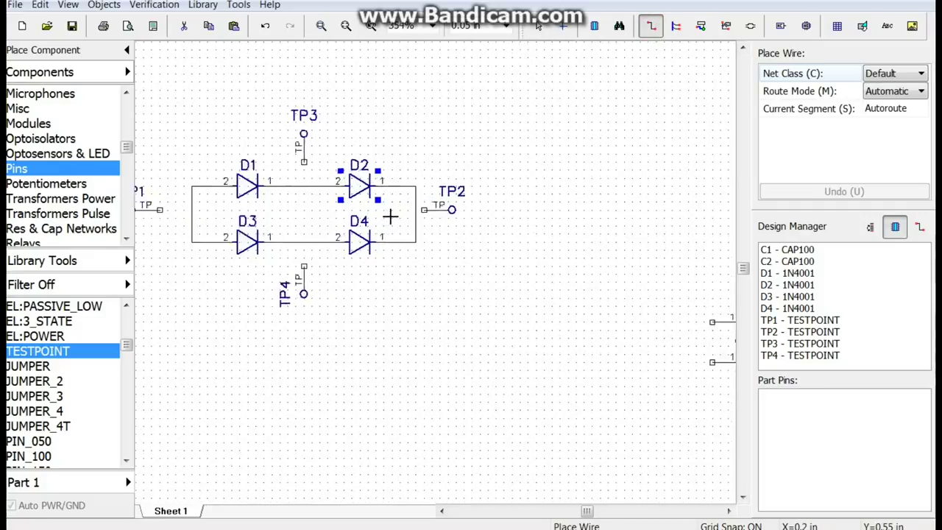
{"action": "left_click", "coordinate": [445, 207]}
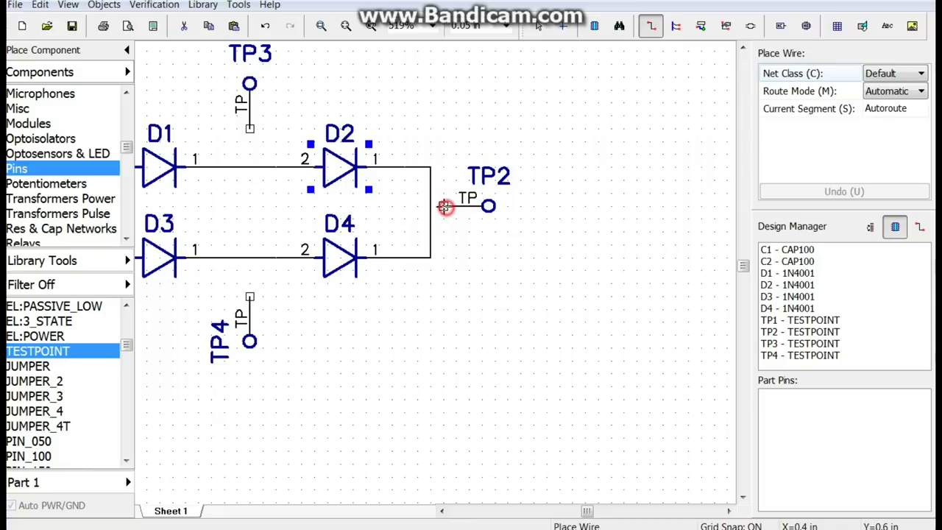
{"action": "left_click", "coordinate": [432, 207]}
{"action": "left_click", "coordinate": [250, 130]}
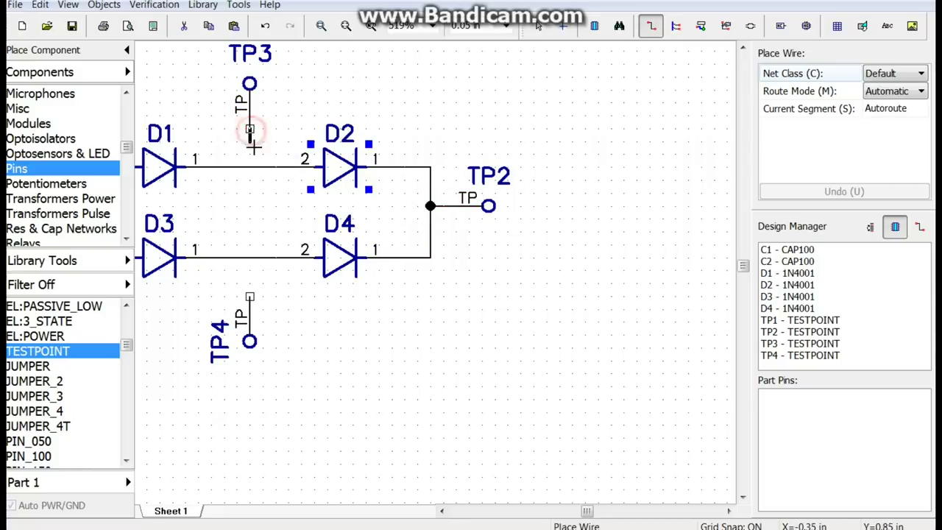
{"action": "left_click", "coordinate": [251, 166]}
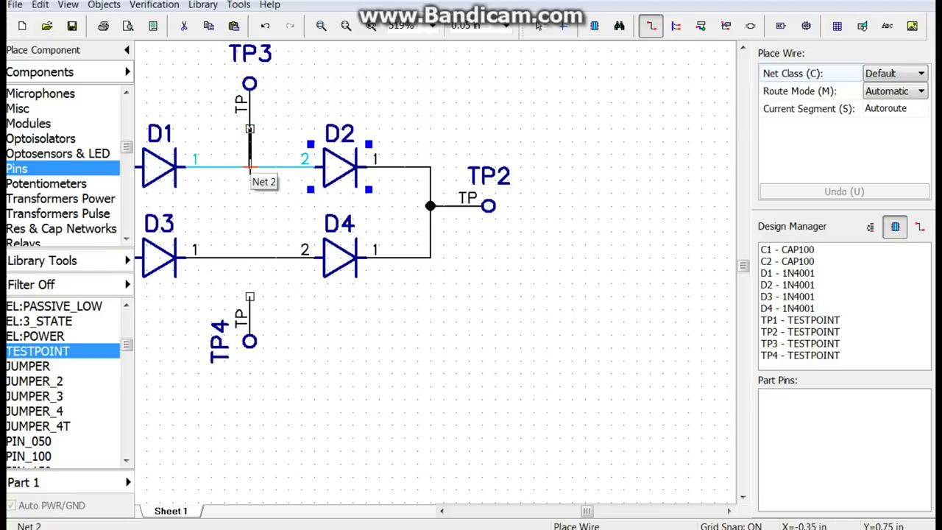
{"action": "left_click", "coordinate": [250, 258]}
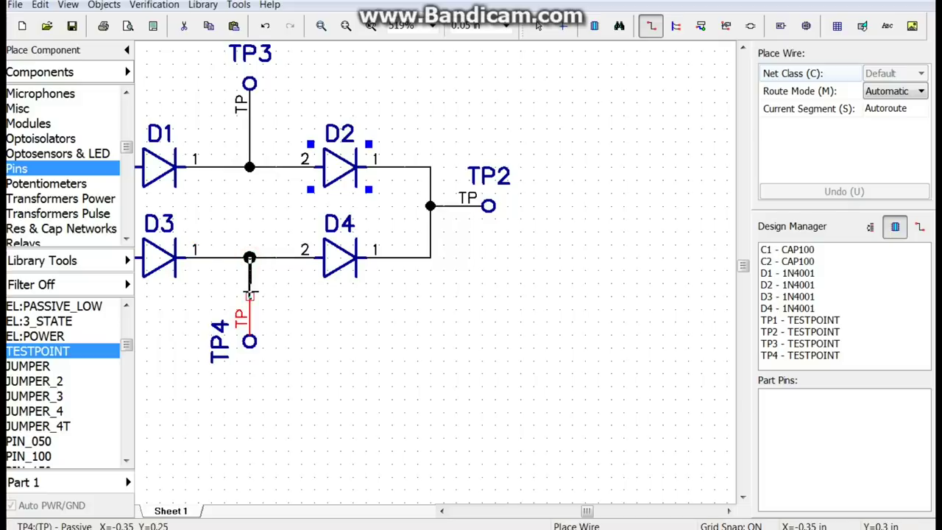
{"action": "left_click", "coordinate": [251, 295]}
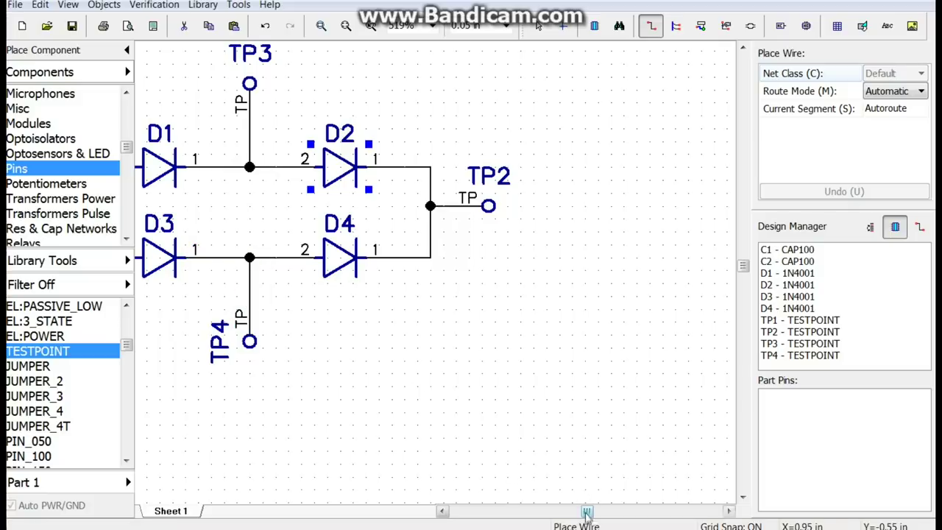
{"action": "left_click_drag", "start_coordinate": [586, 513], "coordinate": [571, 512]}
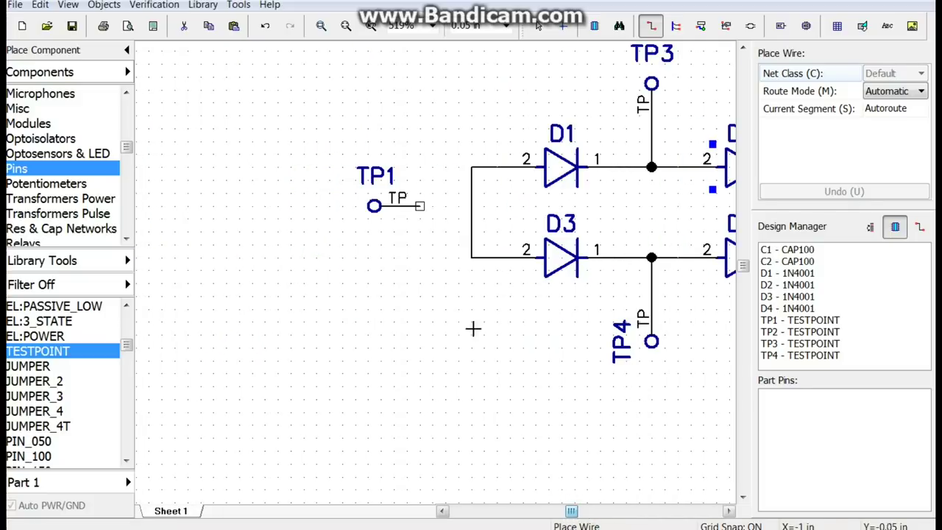
{"action": "left_click", "coordinate": [419, 206]}
{"action": "left_click", "coordinate": [419, 206]}
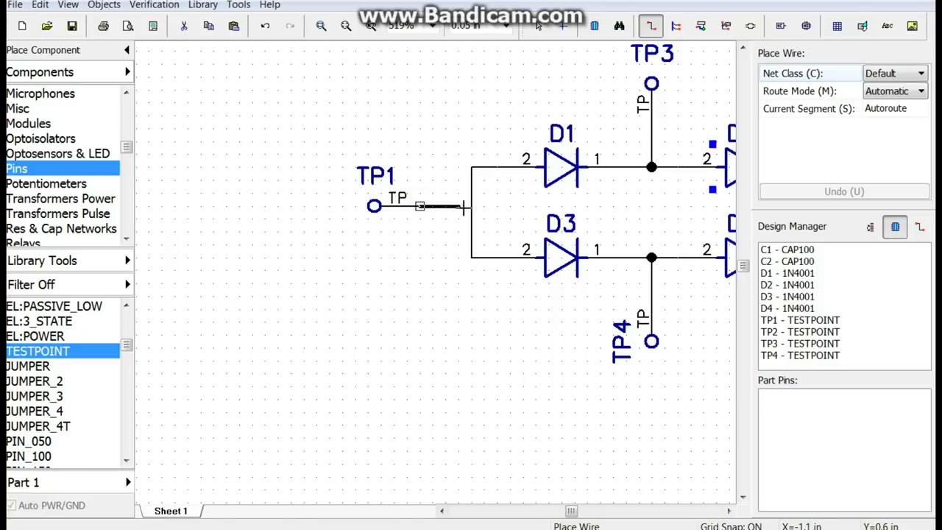
{"action": "left_click", "coordinate": [471, 206]}
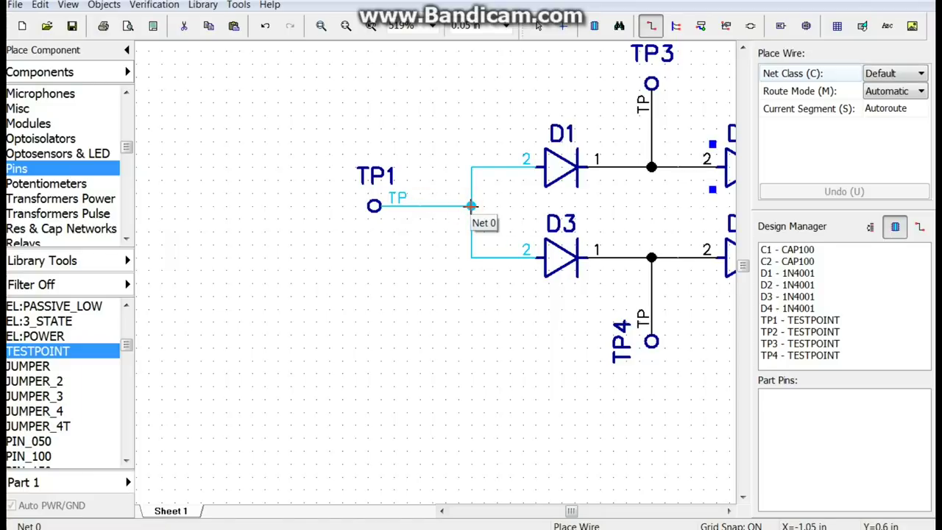
{"action": "key", "text": "Escape"}
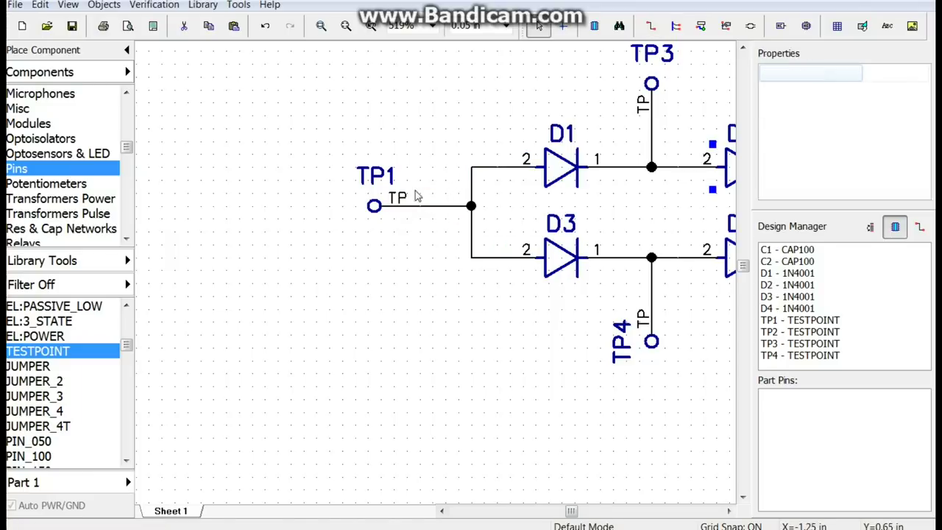
Set TP1's value to -DC and TP3's to AC+, showing each value as its label
{"action": "left_click", "coordinate": [384, 209]}
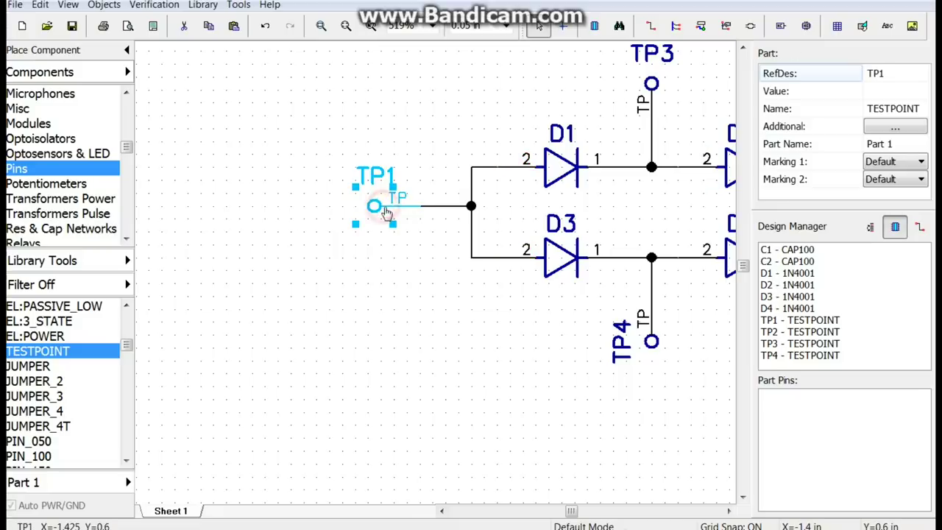
{"action": "left_click", "coordinate": [888, 92]}
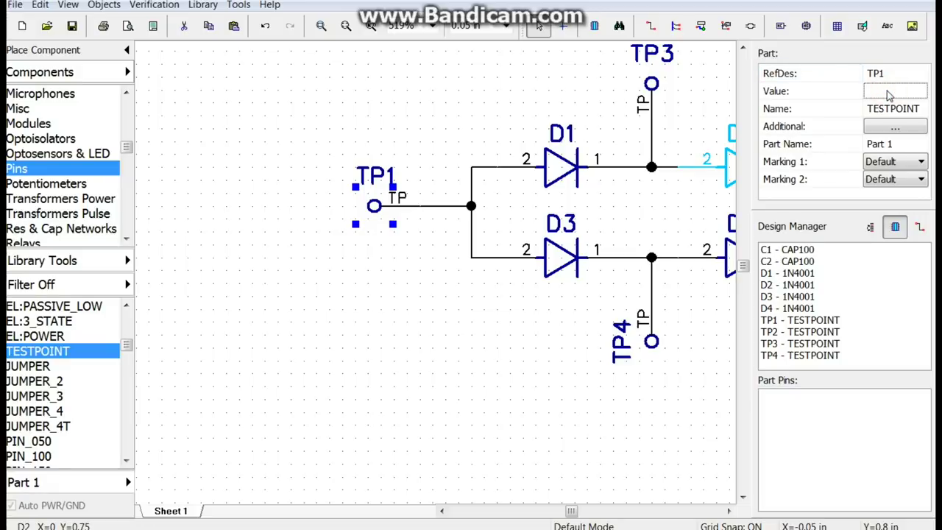
{"action": "left_click", "coordinate": [888, 92]}
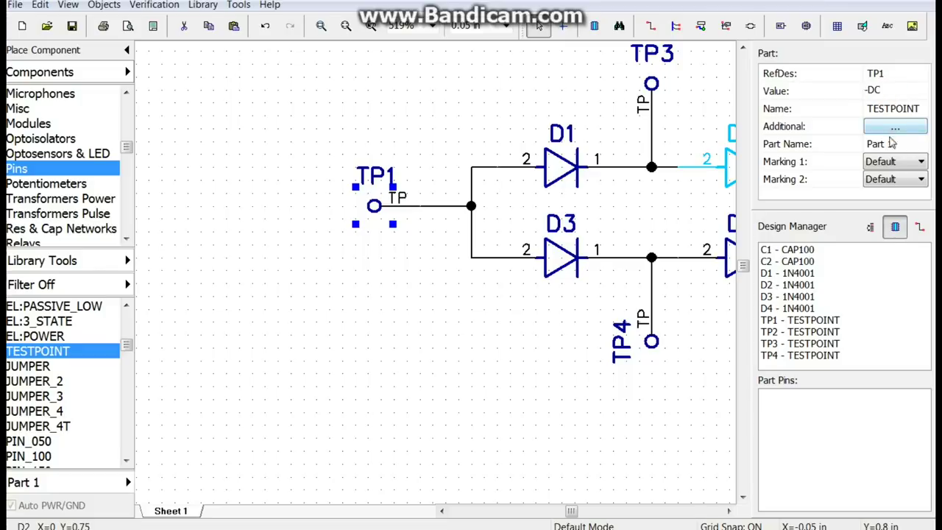
{"action": "left_click", "coordinate": [890, 162]}
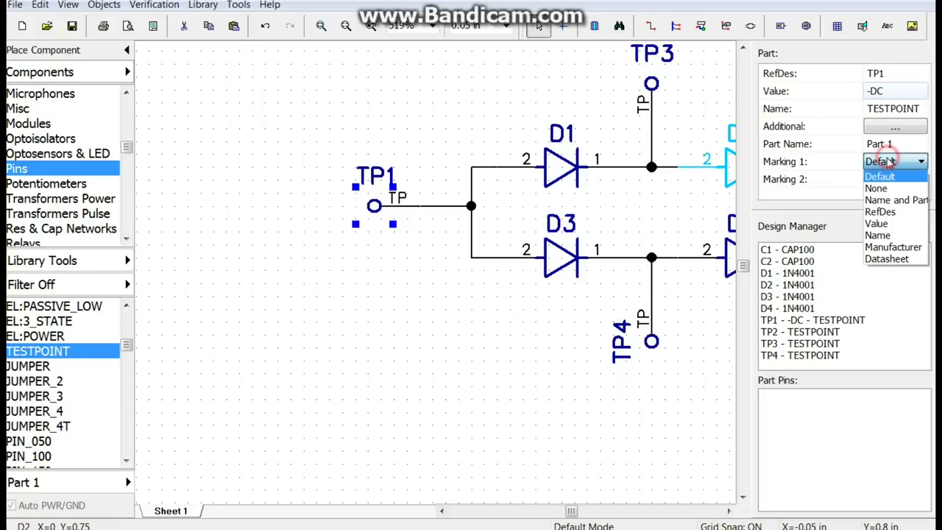
{"action": "left_click", "coordinate": [877, 224]}
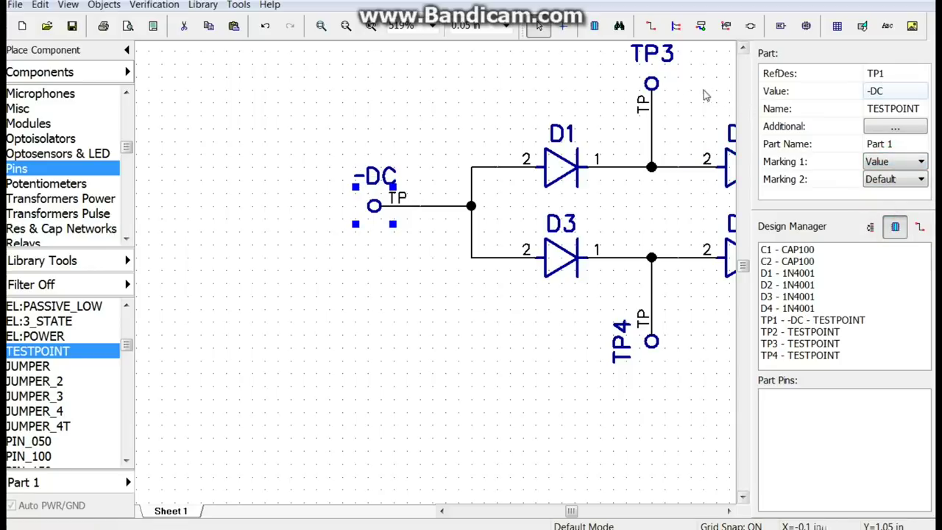
{"action": "left_click", "coordinate": [652, 98]}
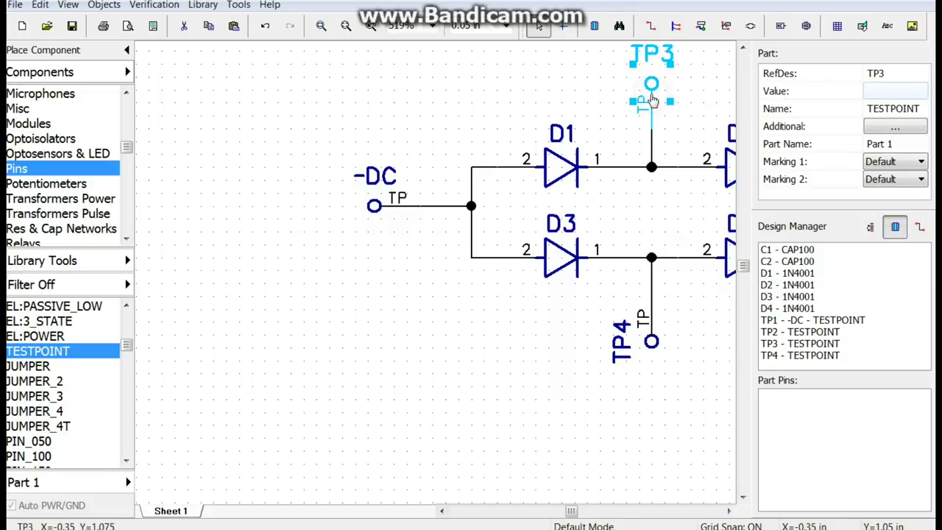
{"action": "left_click", "coordinate": [885, 90]}
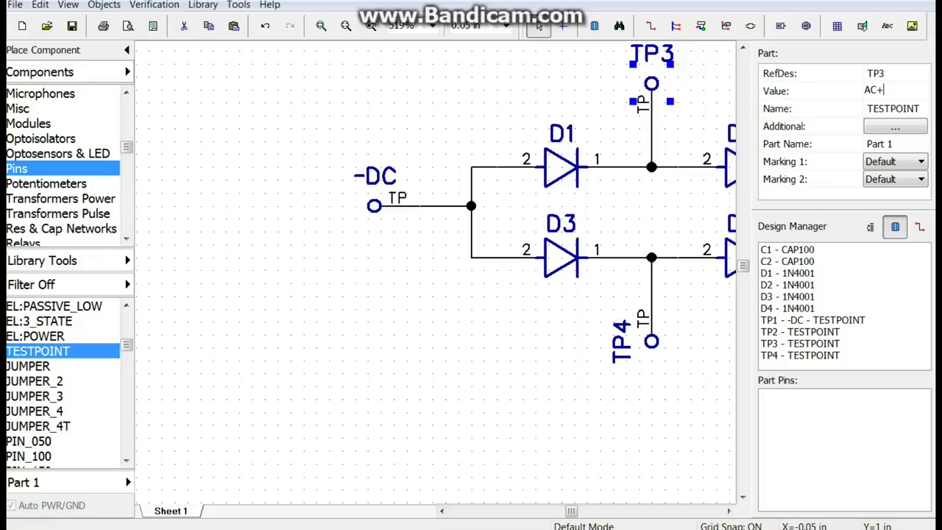
{"action": "left_click", "coordinate": [901, 162]}
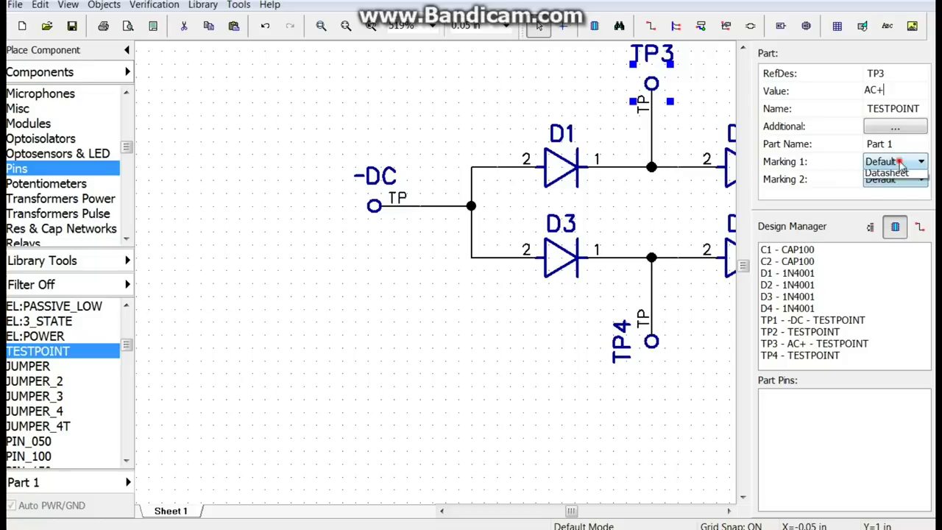
{"action": "left_click", "coordinate": [888, 223]}
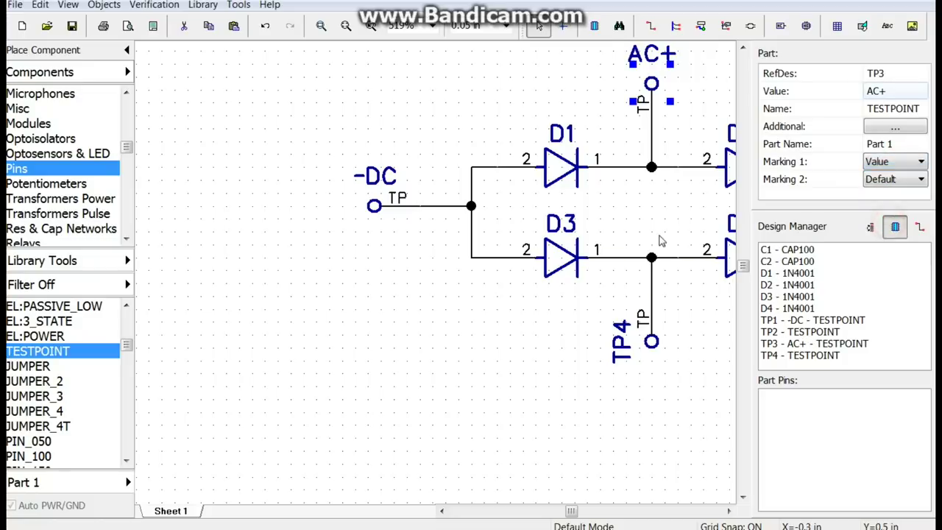
{"action": "left_click", "coordinate": [651, 325]}
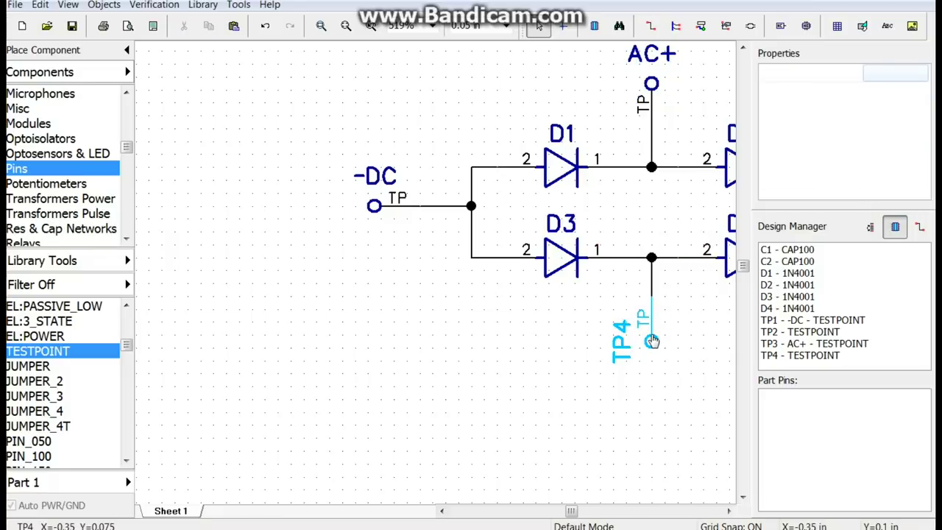
Set TP4's value to AC- and TP2's to +DC, showing each value as its label
{"action": "left_click", "coordinate": [651, 334]}
{"action": "left_click", "coordinate": [885, 92]}
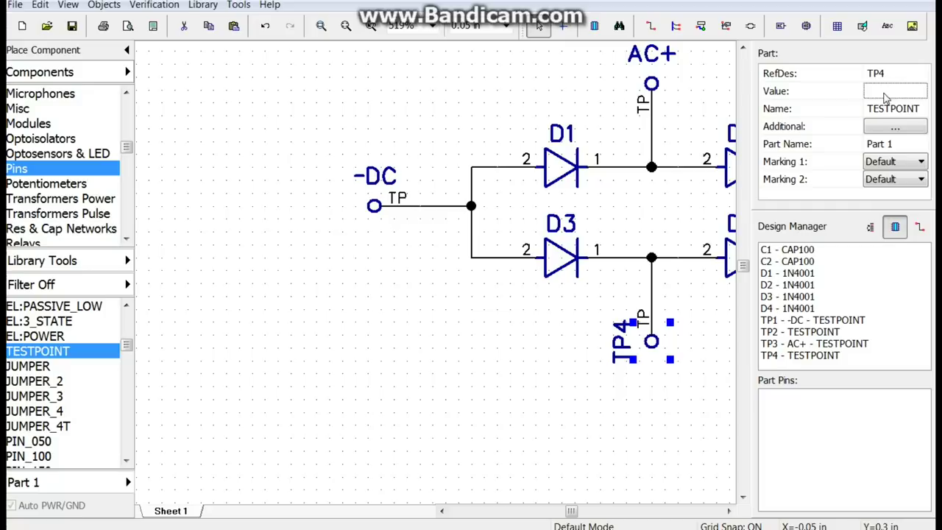
{"action": "type", "text": "AC-"}
{"action": "left_click", "coordinate": [894, 161]}
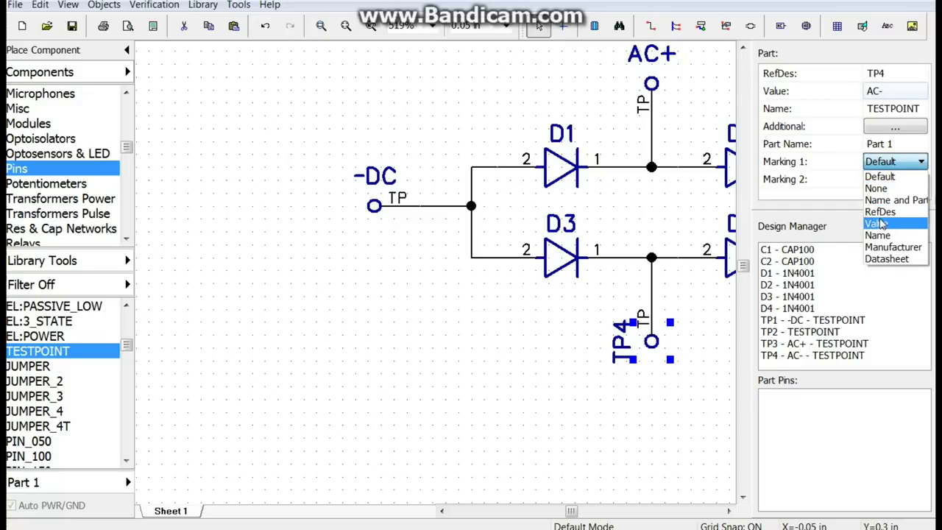
{"action": "left_click", "coordinate": [876, 221]}
{"action": "left_click_drag", "start_coordinate": [571, 512], "coordinate": [580, 512]}
{"action": "left_click", "coordinate": [652, 205]}
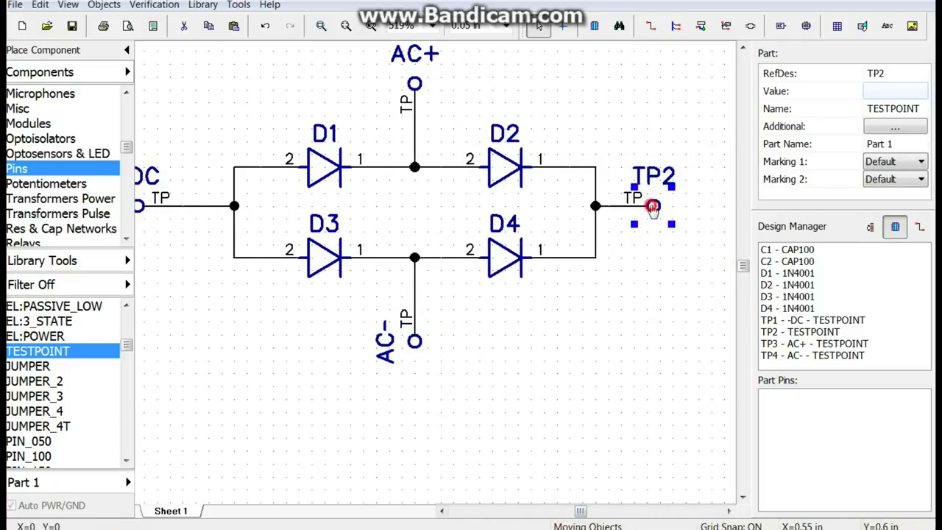
{"action": "left_click", "coordinate": [882, 89]}
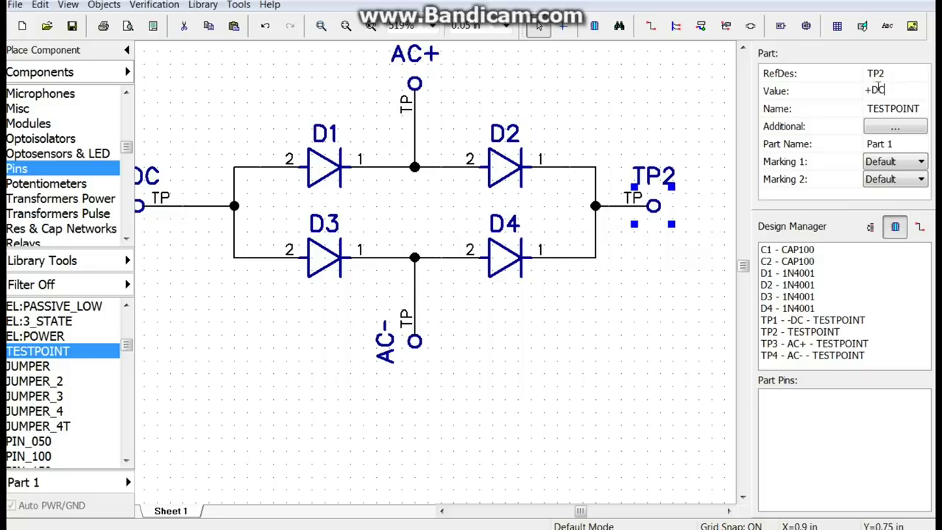
{"action": "left_click", "coordinate": [919, 162]}
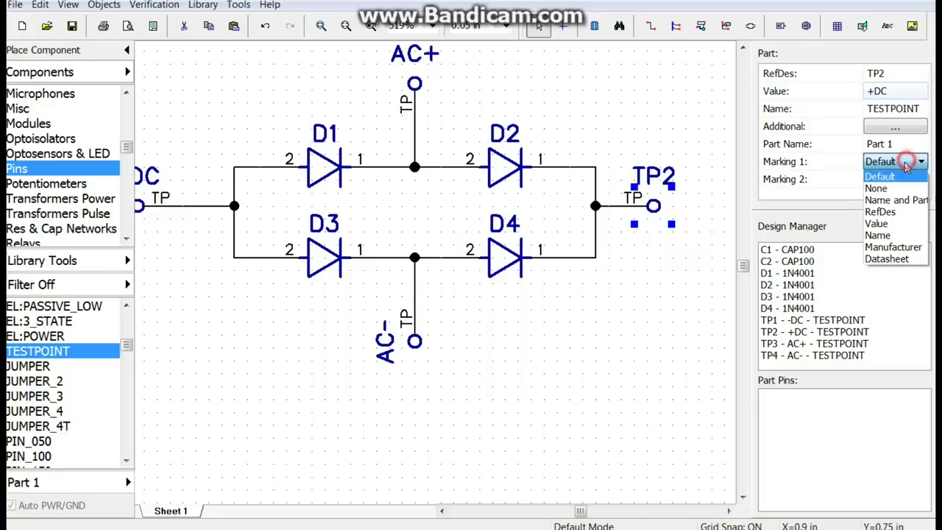
{"action": "left_click", "coordinate": [881, 224]}
{"action": "scroll", "coordinate": [506, 228], "scroll_direction": "down", "scroll_amount": 1}
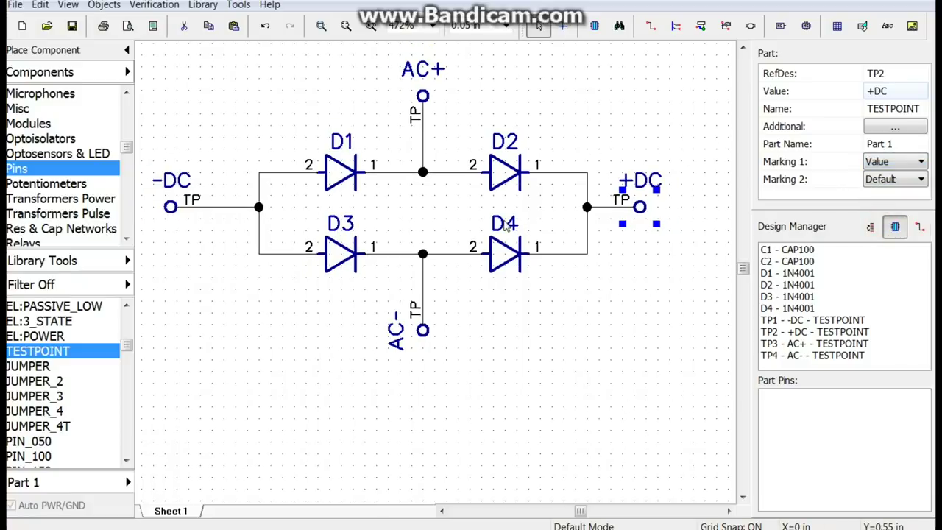
{"action": "scroll", "coordinate": [506, 227], "scroll_direction": "down", "scroll_amount": 1}
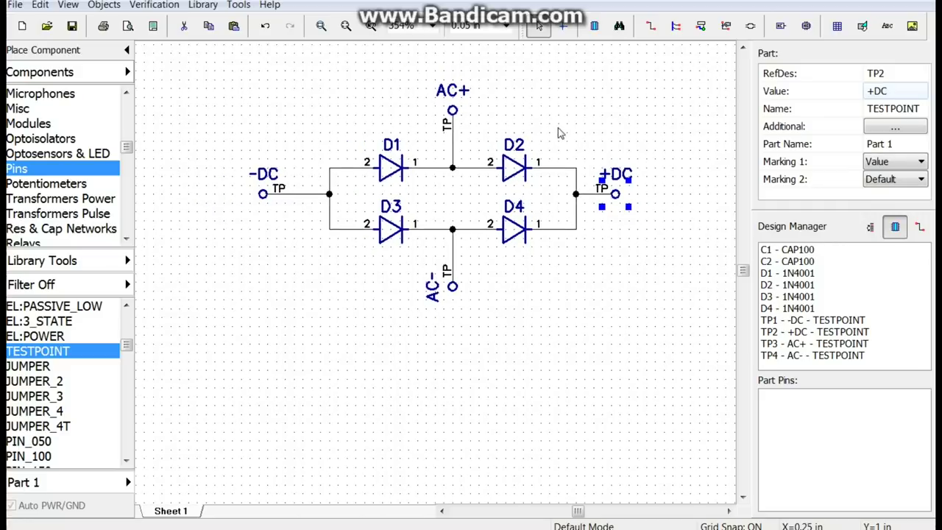
{"action": "scroll", "coordinate": [558, 133], "scroll_direction": "down", "scroll_amount": 1}
{"action": "scroll", "coordinate": [556, 135], "scroll_direction": "down", "scroll_amount": 1}
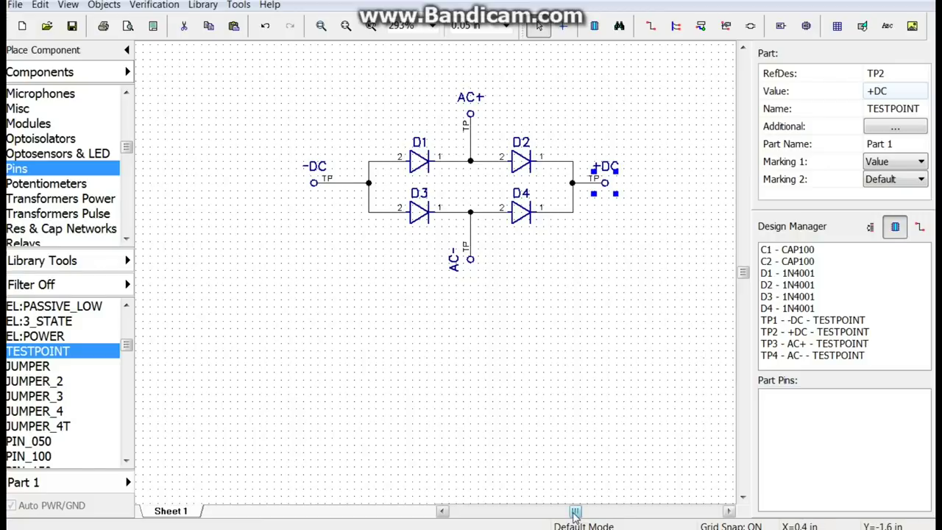
{"action": "mouse_move", "coordinate": [574, 512]}
{"action": "left_mouse_down"}
{"action": "mouse_move", "coordinate": [542, 511]}
{"action": "mouse_move", "coordinate": [585, 513]}
{"action": "left_mouse_up"}
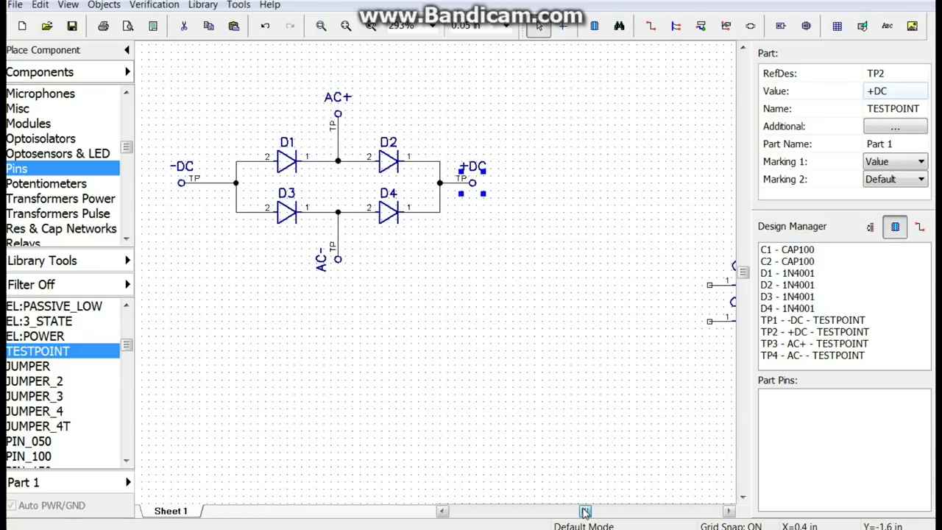
{"action": "left_click_drag", "start_coordinate": [585, 513], "coordinate": [587, 513]}
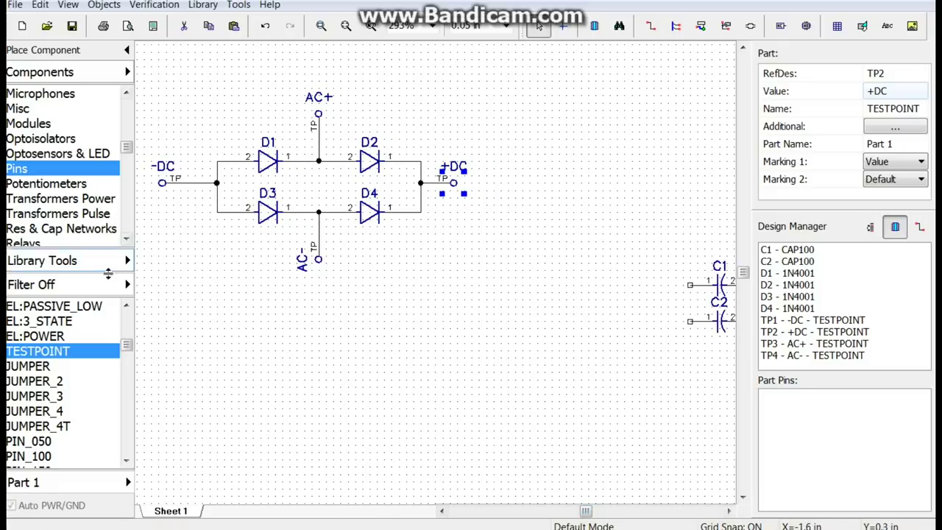
Place three TESTPOINT pins, TP5, TP6 and TP7, in a column right of the bridge
{"action": "left_click", "coordinate": [62, 353]}
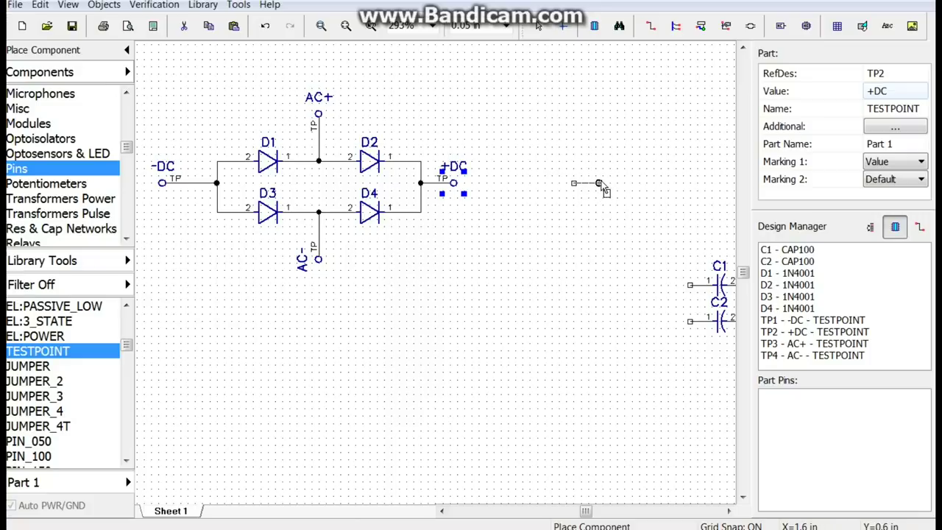
{"action": "left_click", "coordinate": [599, 132]}
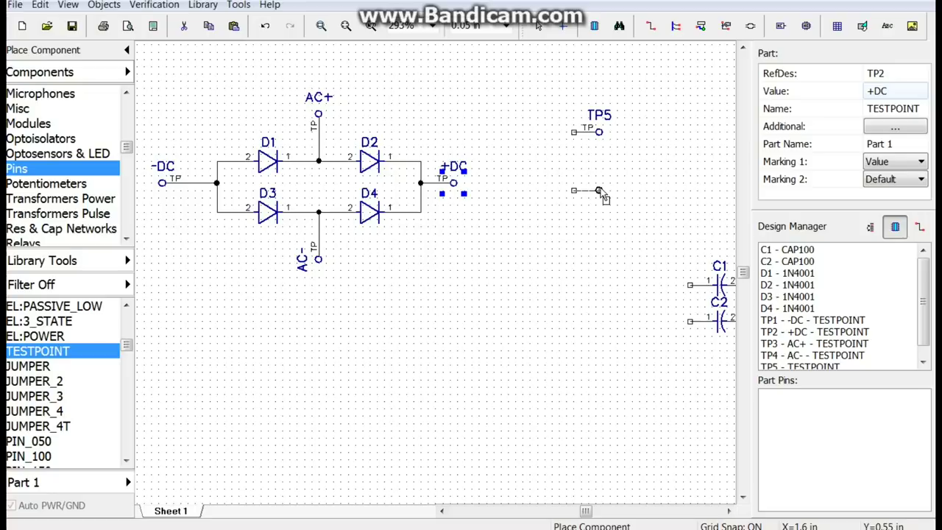
{"action": "left_click", "coordinate": [599, 219]}
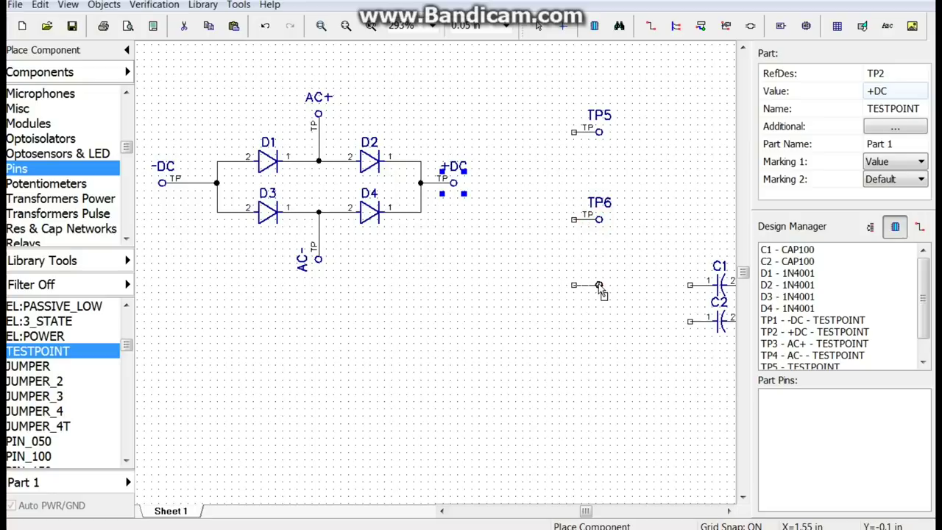
{"action": "left_click", "coordinate": [599, 284]}
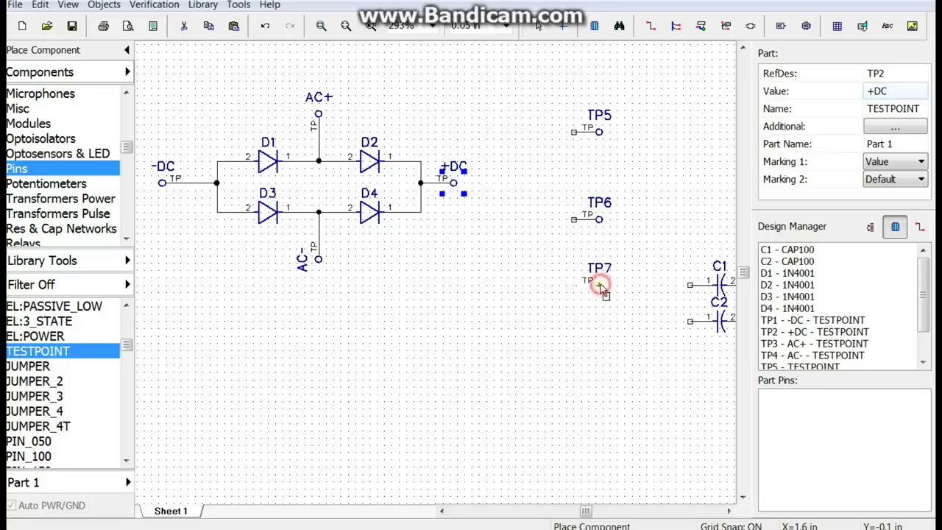
{"action": "key", "text": "Escape"}
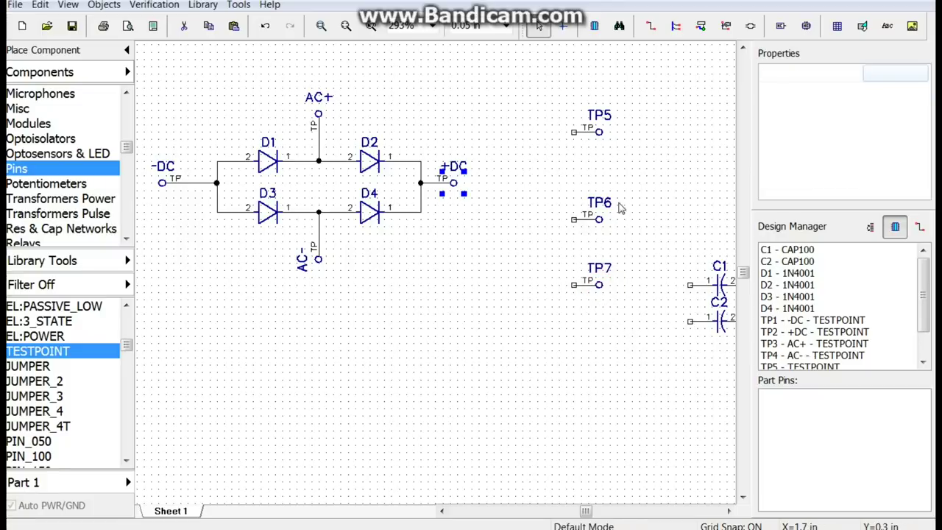
Give TP5 the value OUT+ and display it as TP5's label
{"action": "left_click", "coordinate": [597, 129]}
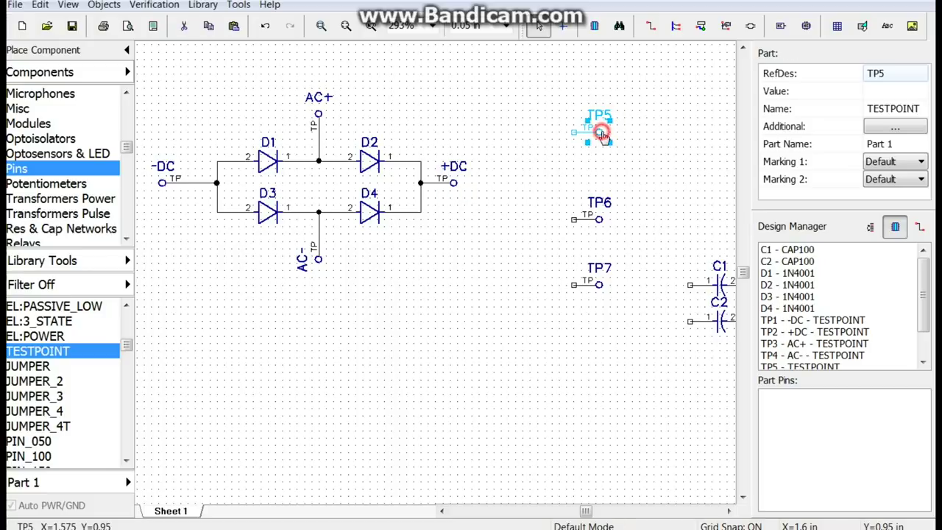
{"action": "left_click", "coordinate": [881, 96]}
{"action": "left_click", "coordinate": [879, 93]}
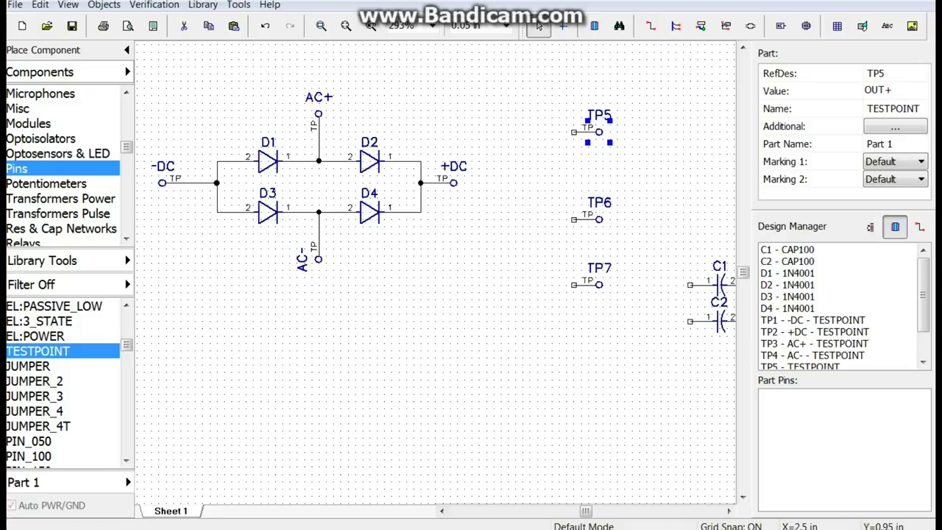
{"action": "left_click", "coordinate": [592, 283]}
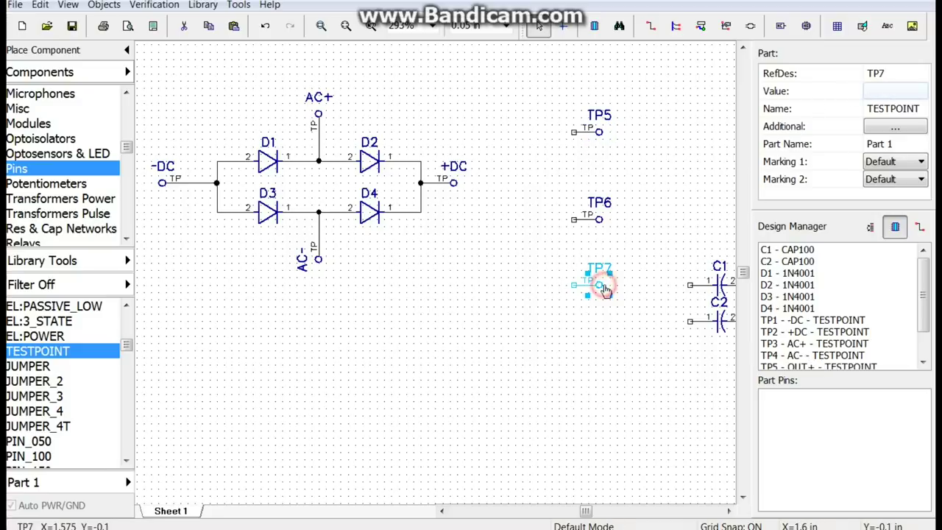
{"action": "left_click", "coordinate": [598, 110]}
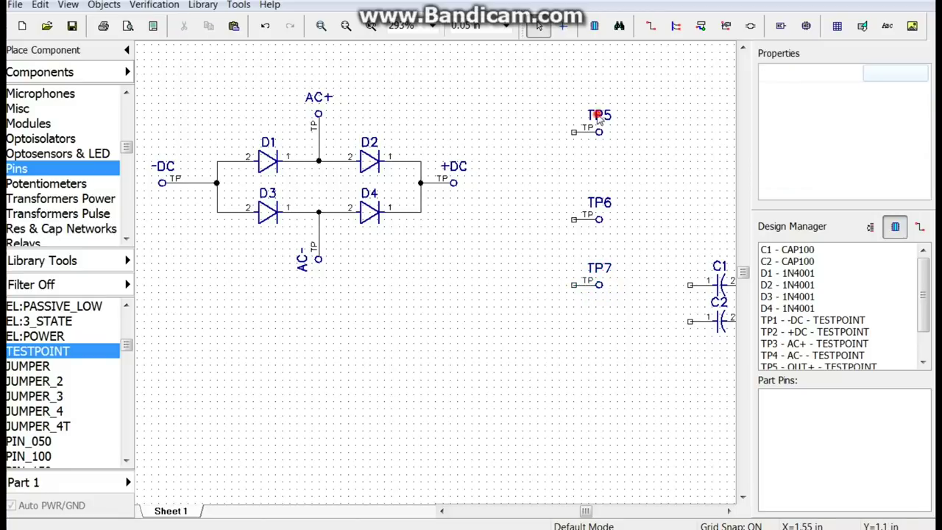
{"action": "left_click", "coordinate": [600, 134]}
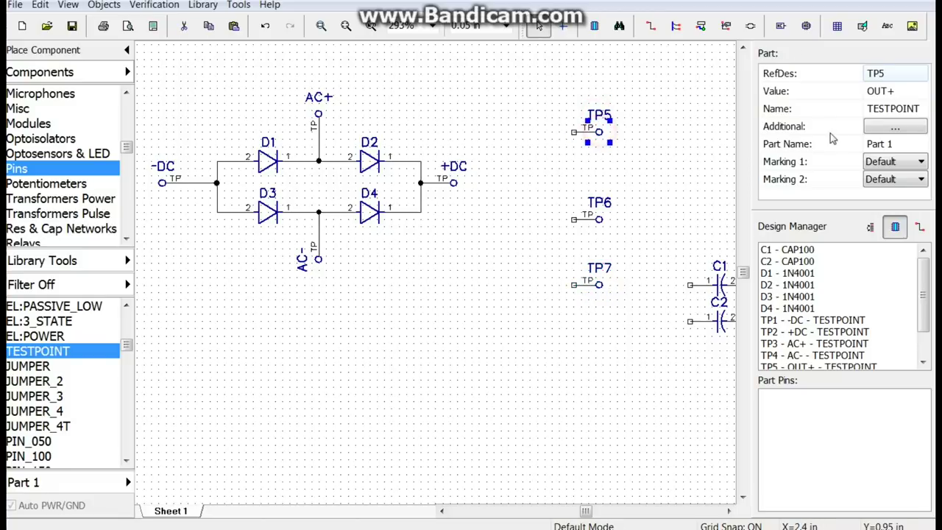
{"action": "left_click", "coordinate": [892, 163]}
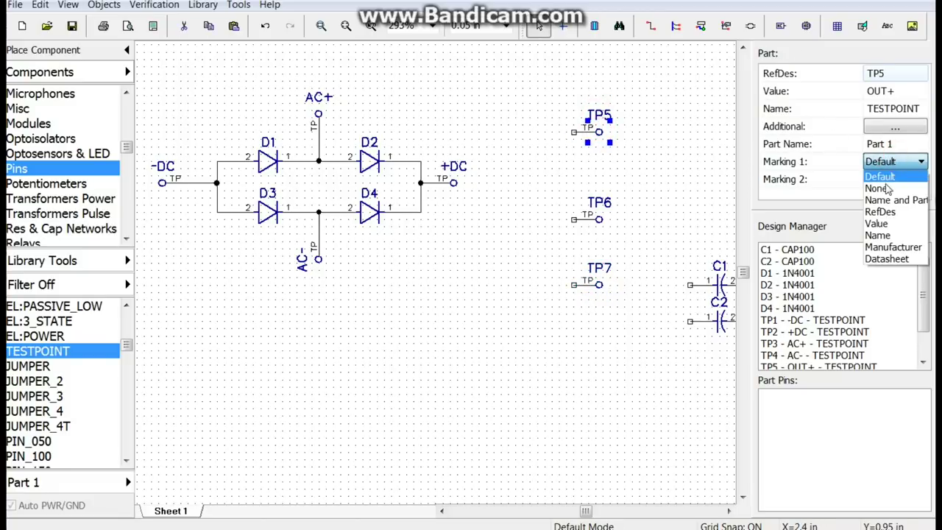
{"action": "left_click", "coordinate": [890, 224]}
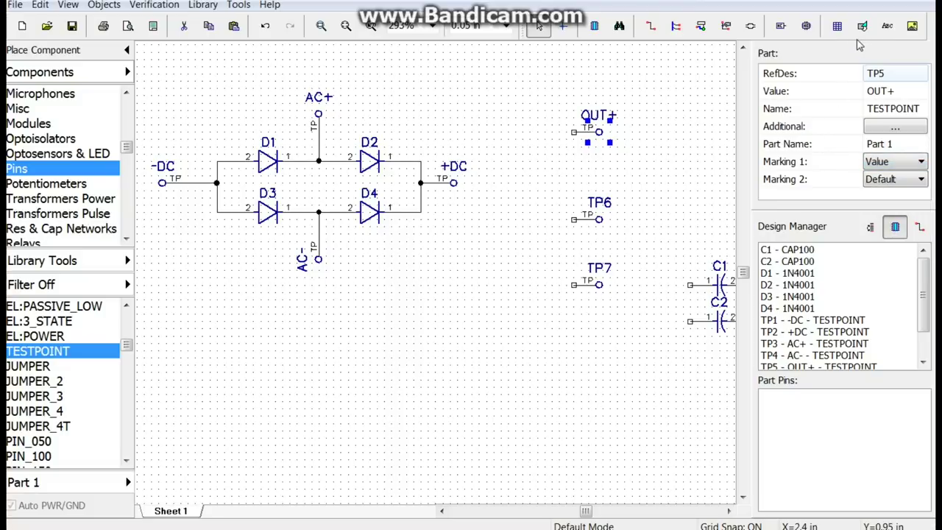
Set TP7's value to OUT- and TP6's to +, showing each value as its label
{"action": "left_click", "coordinate": [595, 278]}
{"action": "left_click", "coordinate": [893, 94]}
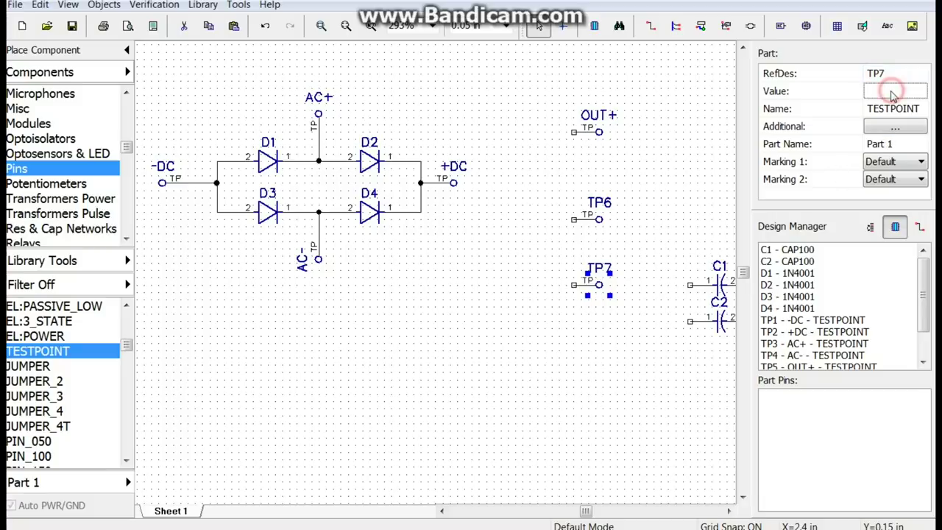
{"action": "type", "text": "O"}
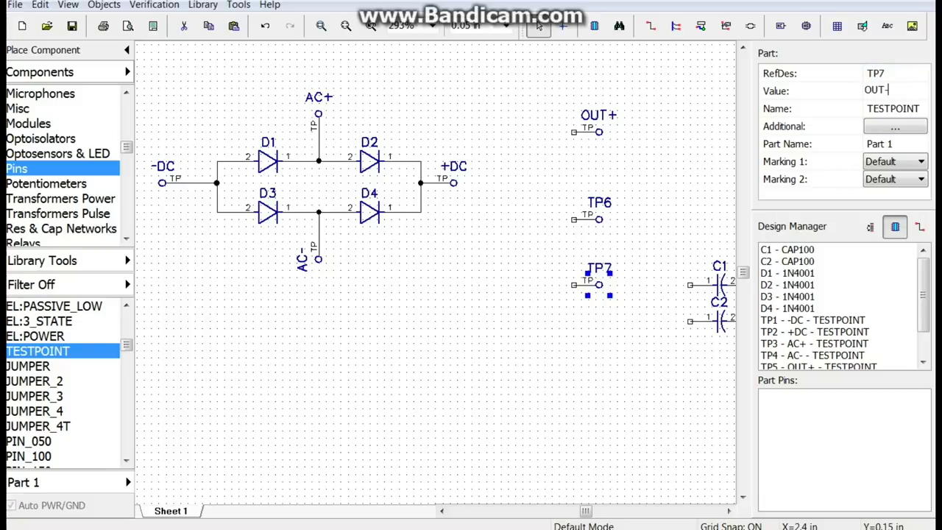
{"action": "type", "text": "UT-"}
{"action": "left_click", "coordinate": [892, 161]}
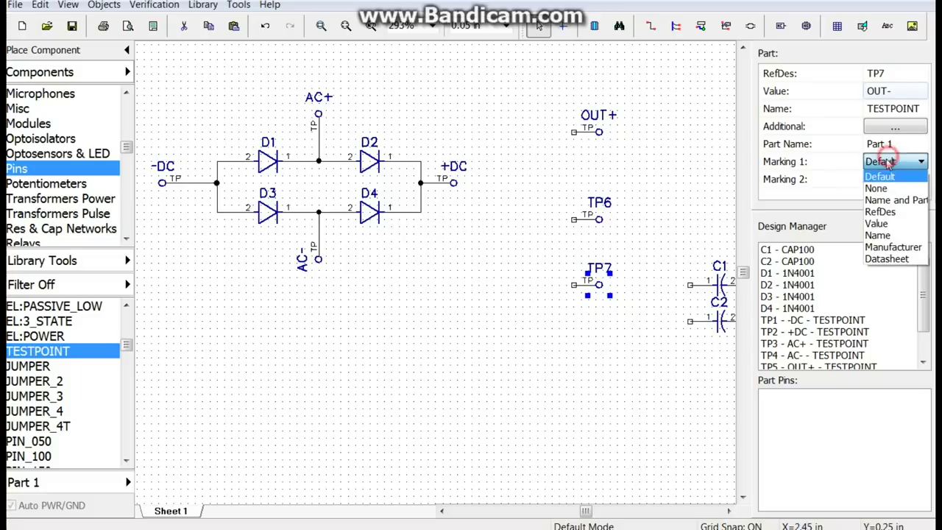
{"action": "left_click", "coordinate": [879, 223]}
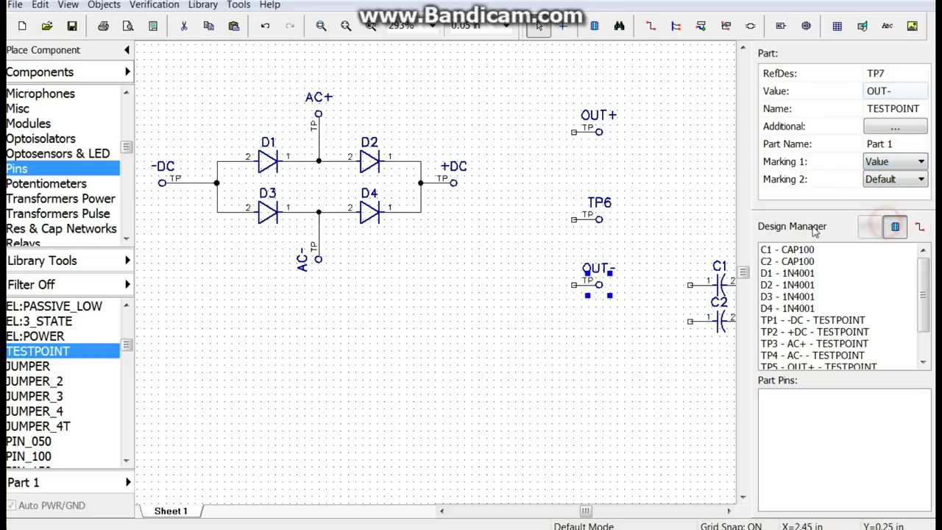
{"action": "left_click", "coordinate": [597, 209]}
{"action": "left_click", "coordinate": [879, 90]}
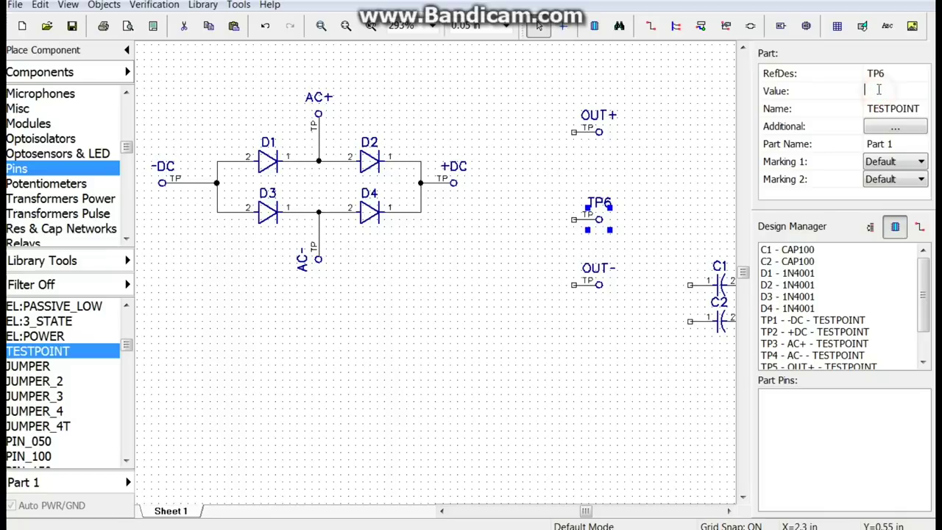
{"action": "left_click", "coordinate": [900, 161]}
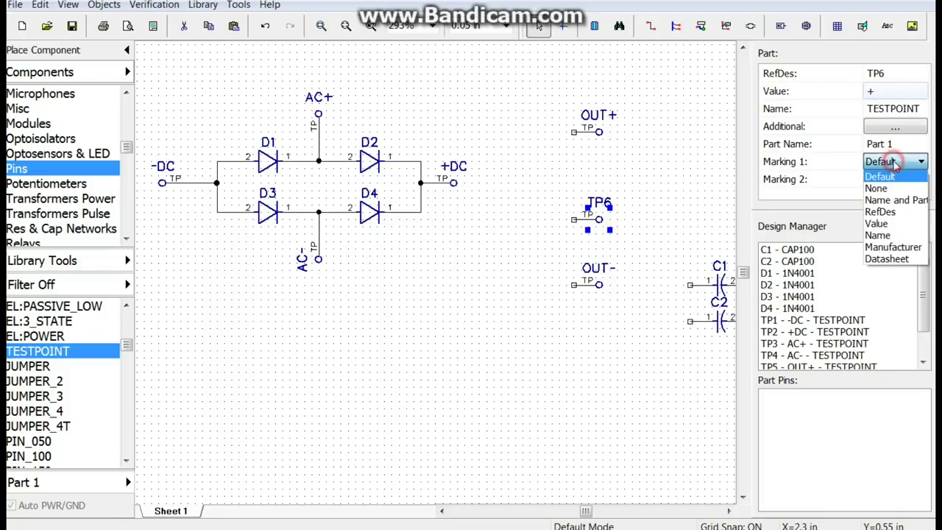
{"action": "left_click", "coordinate": [887, 224]}
{"action": "left_click", "coordinate": [518, 365]}
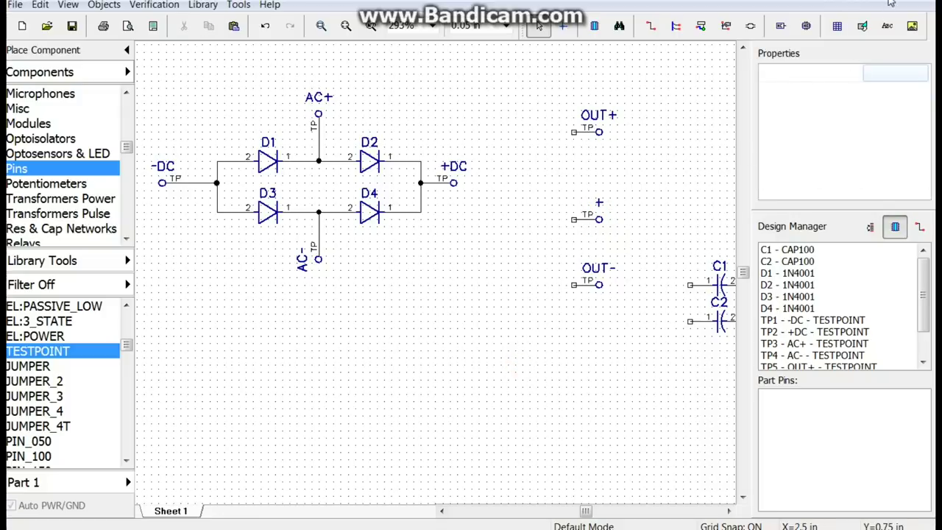
Rotate C1 and C2 upright and stack them between +DC and the testpoints
{"action": "left_click_drag", "start_coordinate": [719, 279], "coordinate": [526, 170]}
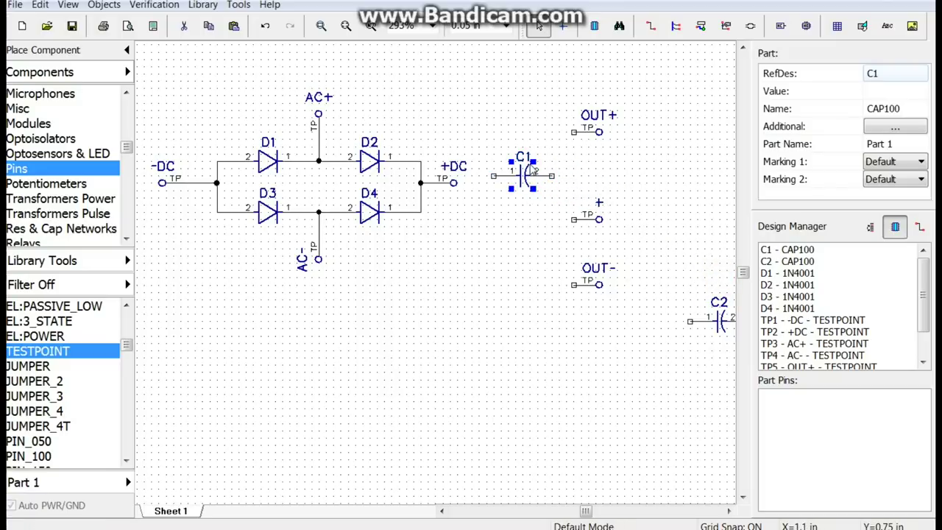
{"action": "key", "text": "r"}
{"action": "key", "text": "r"}
{"action": "key", "text": "r"}
{"action": "left_click_drag", "start_coordinate": [722, 328], "coordinate": [524, 326]}
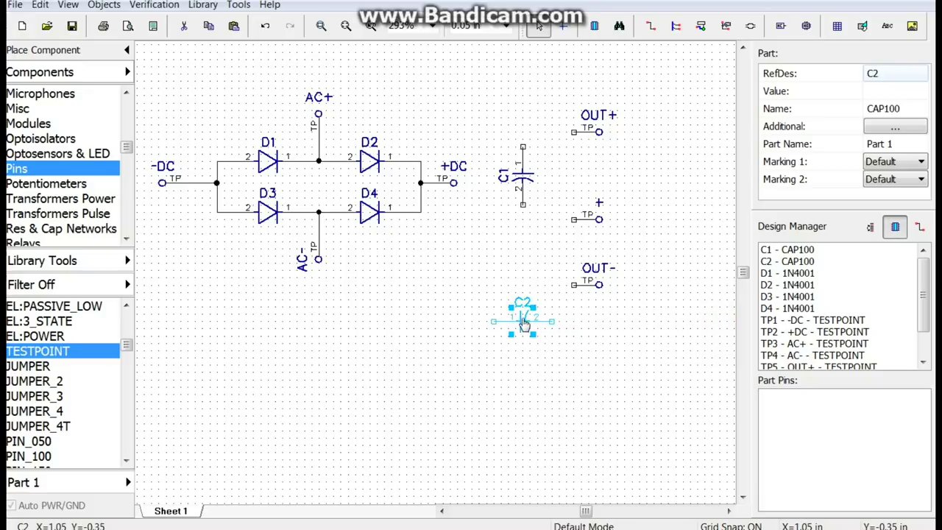
{"action": "key", "text": "r"}
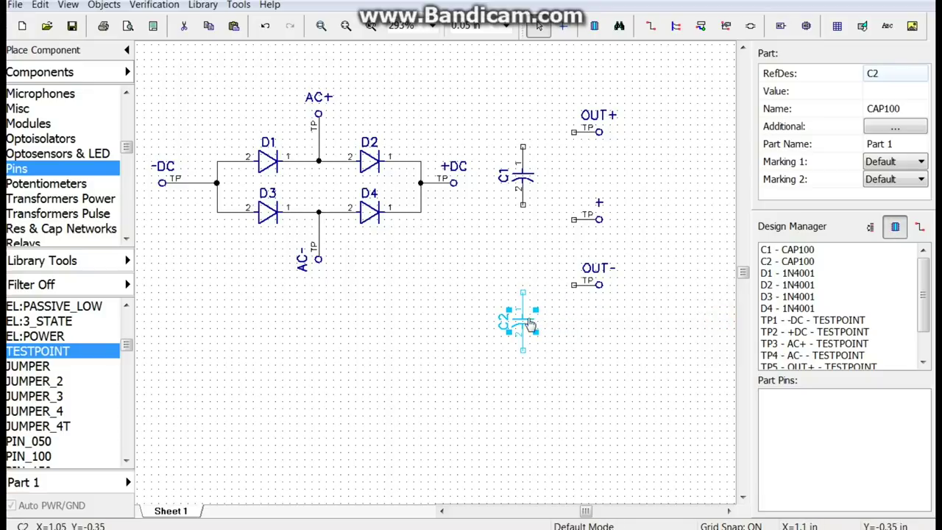
{"action": "left_click_drag", "start_coordinate": [535, 318], "coordinate": [524, 253]}
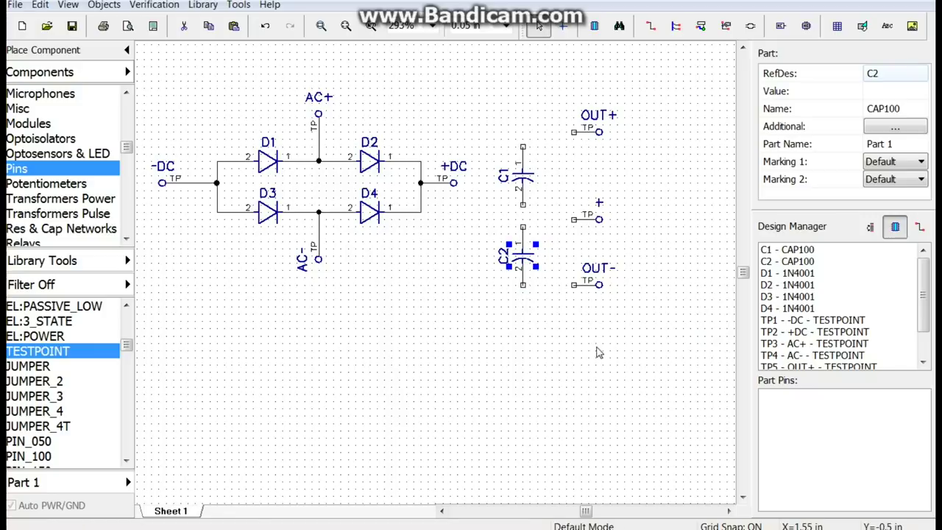
Move OUT- lower and OUT+ higher, and nudge C2 slightly down
{"action": "left_click_drag", "start_coordinate": [598, 294], "coordinate": [600, 351]}
{"action": "left_click_drag", "start_coordinate": [598, 132], "coordinate": [603, 93]}
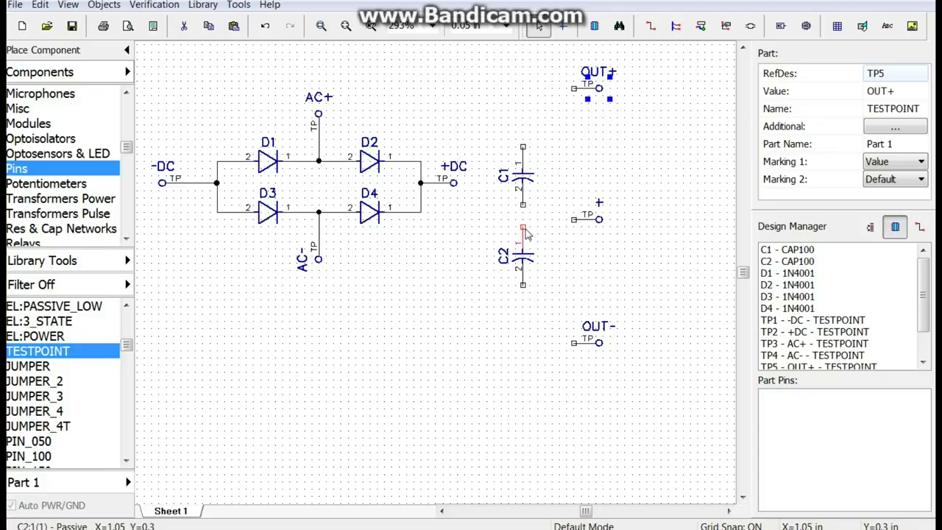
{"action": "left_click_drag", "start_coordinate": [523, 253], "coordinate": [528, 272]}
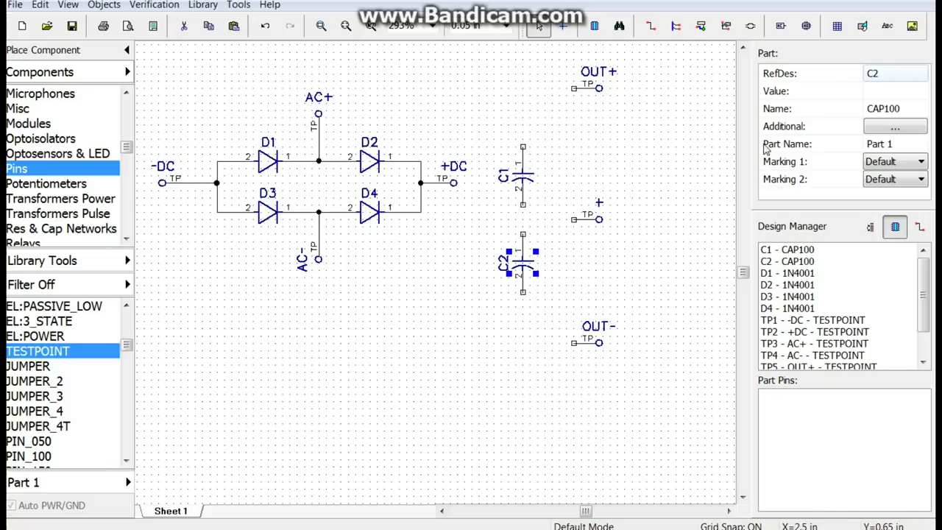
Route a wire from +DC up and over to OUT+, and from -DC down and across to OUT-
{"action": "left_click", "coordinate": [650, 26]}
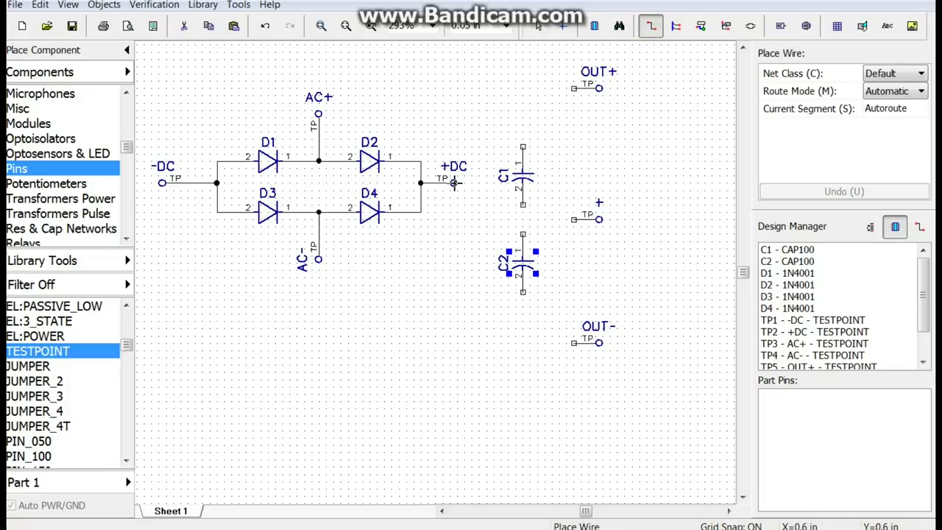
{"action": "left_click", "coordinate": [454, 182]}
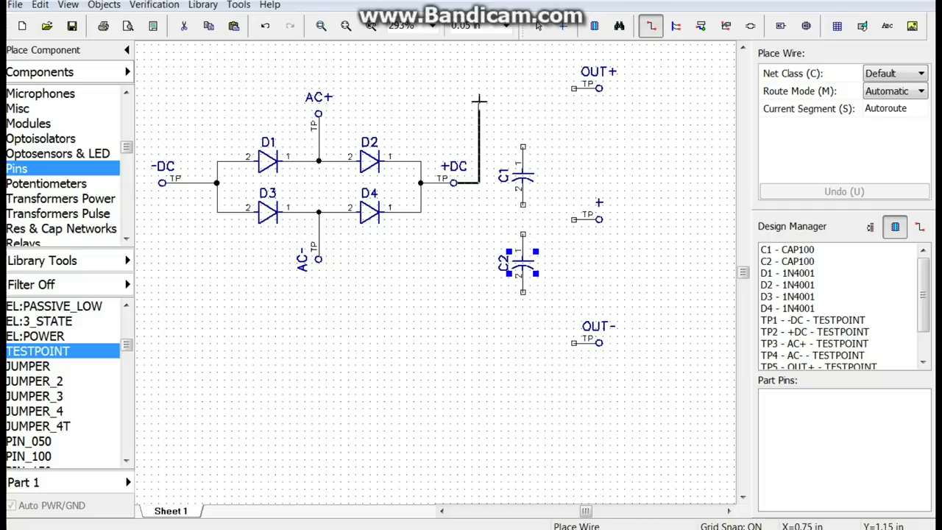
{"action": "left_click", "coordinate": [479, 87]}
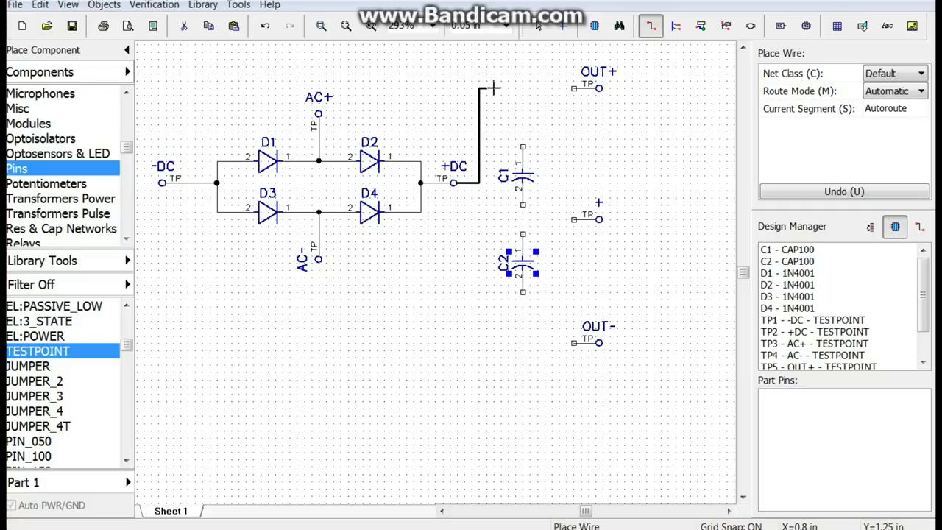
{"action": "left_click", "coordinate": [572, 88]}
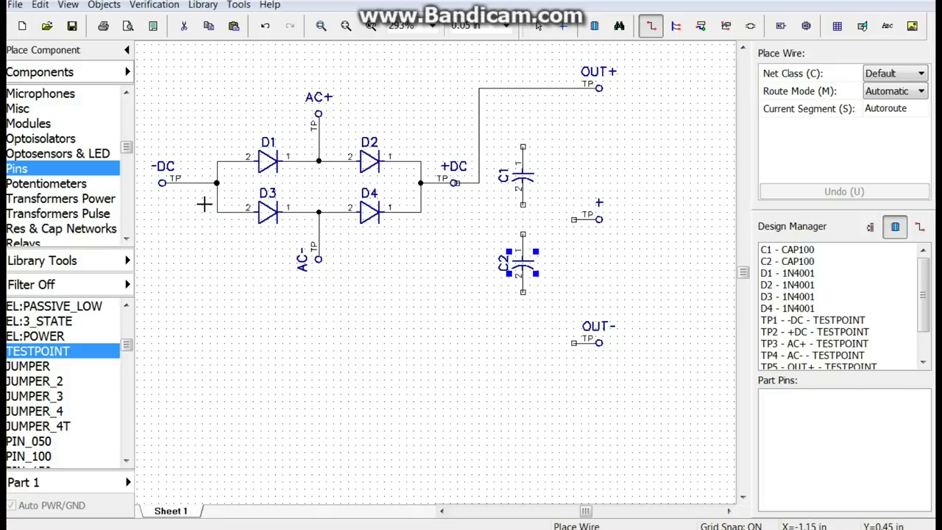
{"action": "left_click", "coordinate": [161, 182]}
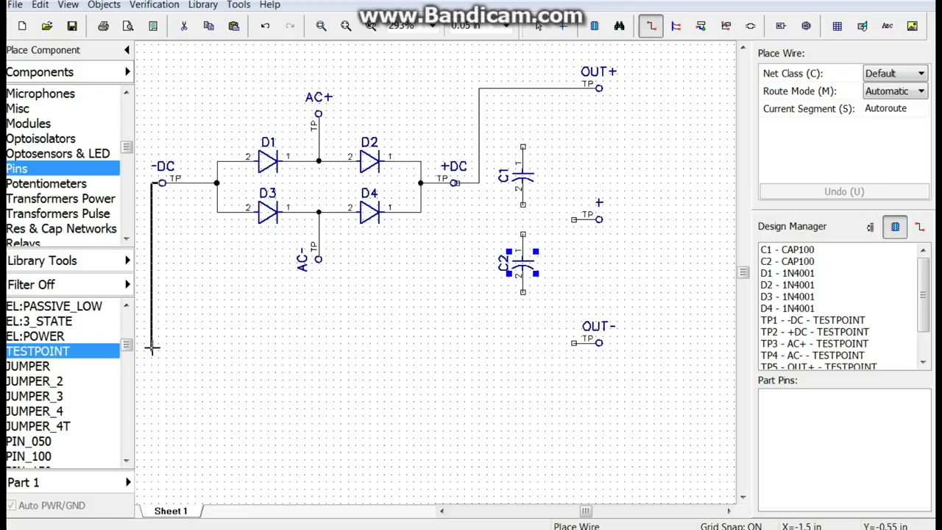
{"action": "left_click", "coordinate": [152, 345]}
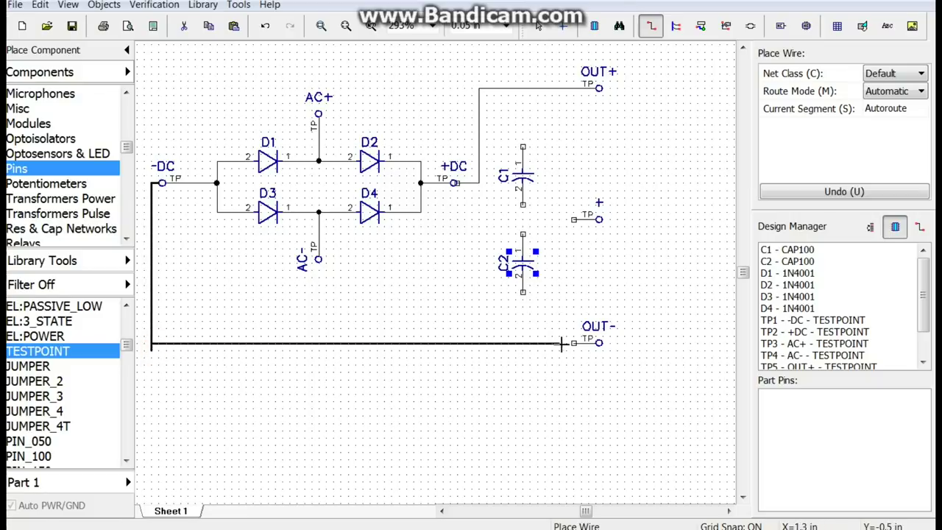
{"action": "left_click", "coordinate": [574, 342]}
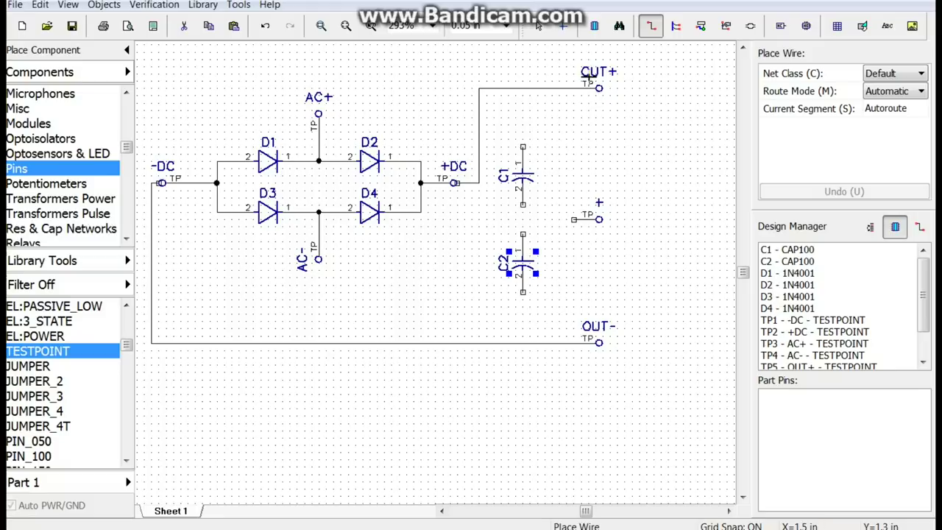
{"action": "left_click", "coordinate": [539, 25]}
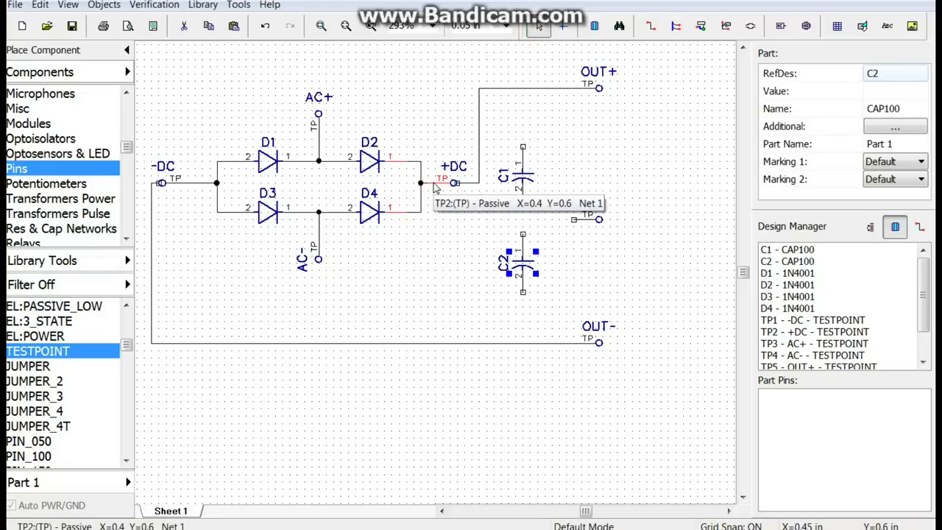
Delete capacitor C2 and the +DC and -DC test points
{"action": "key", "text": "Delete"}
{"action": "left_click", "coordinate": [454, 183]}
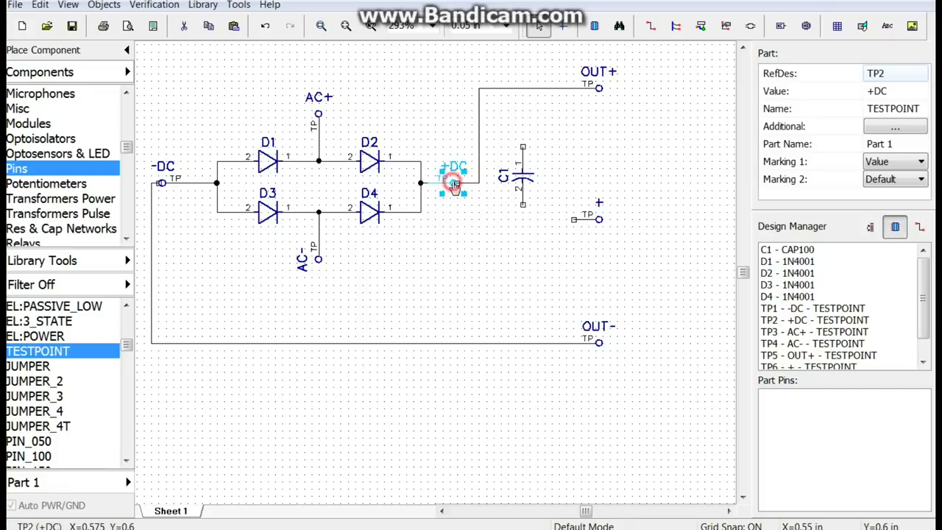
{"action": "key", "text": "Delete"}
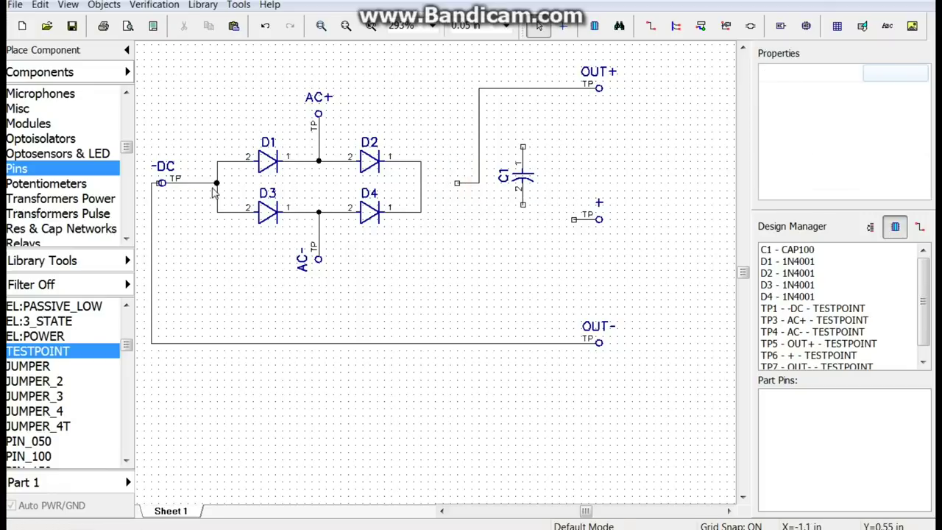
{"action": "left_click", "coordinate": [162, 181]}
{"action": "key", "text": "Delete"}
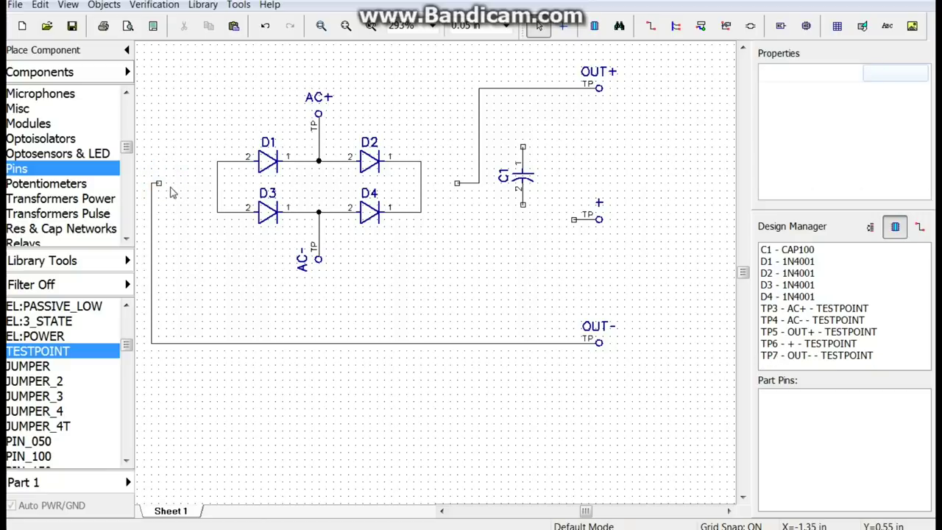
Extend the OUT- wire to the bridge's left junction and OUT+ to the D2/D4 junction
{"action": "left_click", "coordinate": [158, 184]}
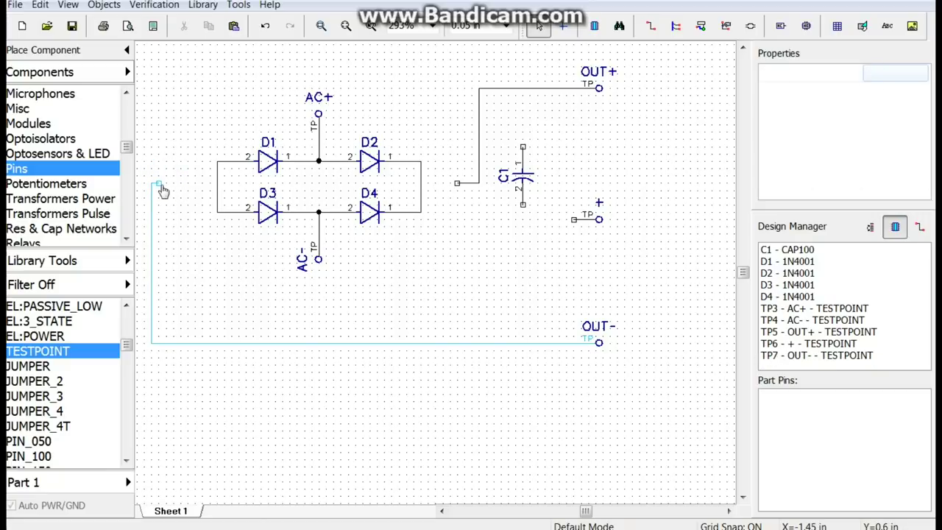
{"action": "left_click", "coordinate": [217, 183]}
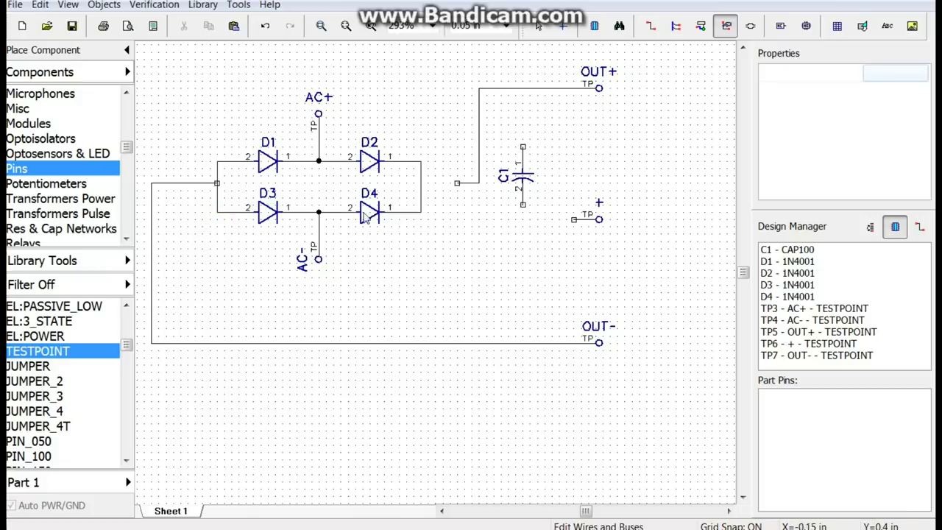
{"action": "left_click", "coordinate": [456, 183]}
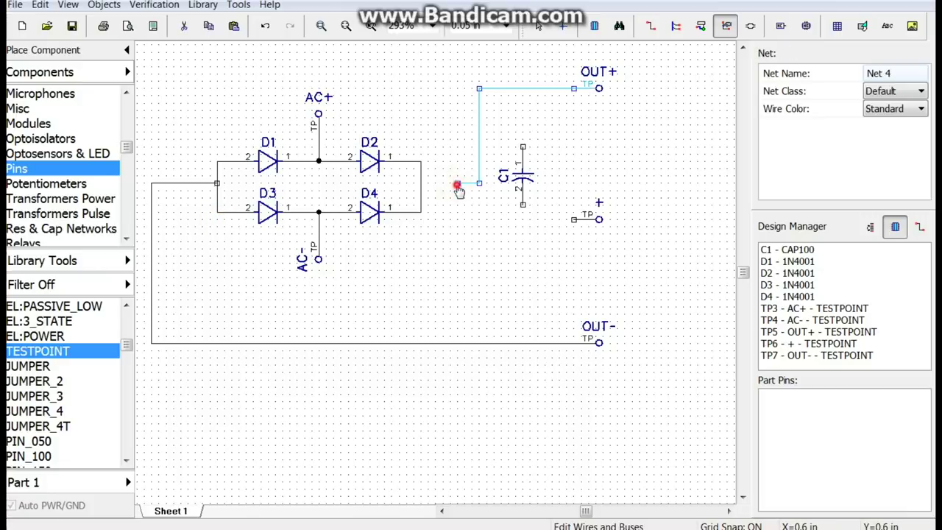
{"action": "left_click", "coordinate": [420, 182]}
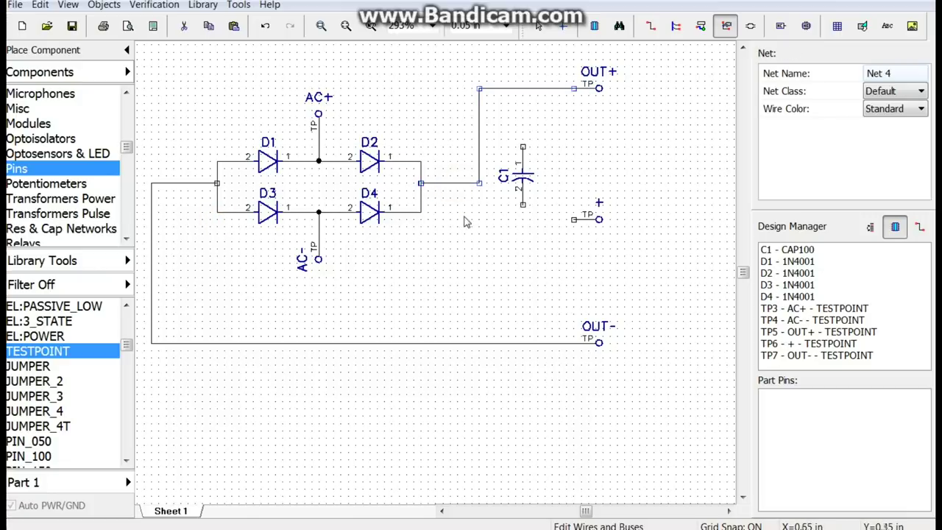
{"action": "left_click", "coordinate": [464, 223]}
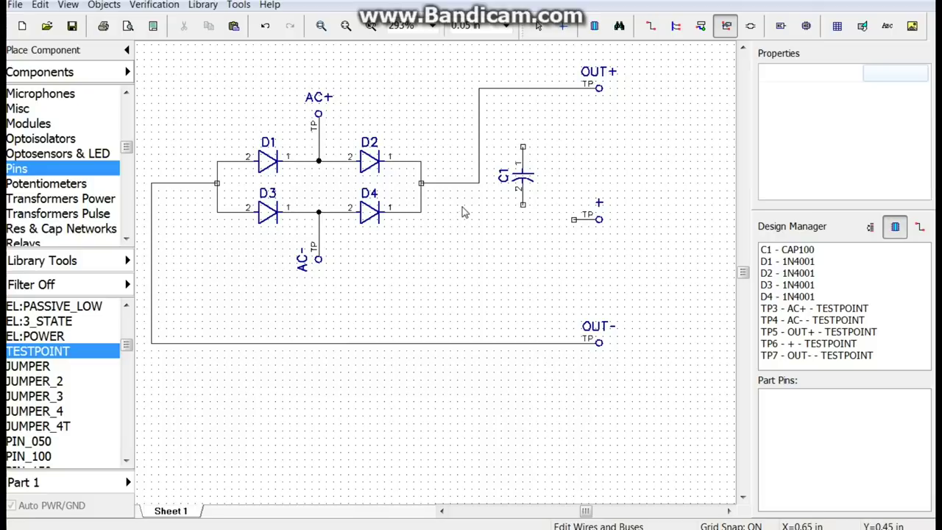
Copy capacitor C1 and paste the copy as a new capacitor C2
{"action": "scroll", "coordinate": [475, 216], "scroll_direction": "down", "scroll_amount": 2}
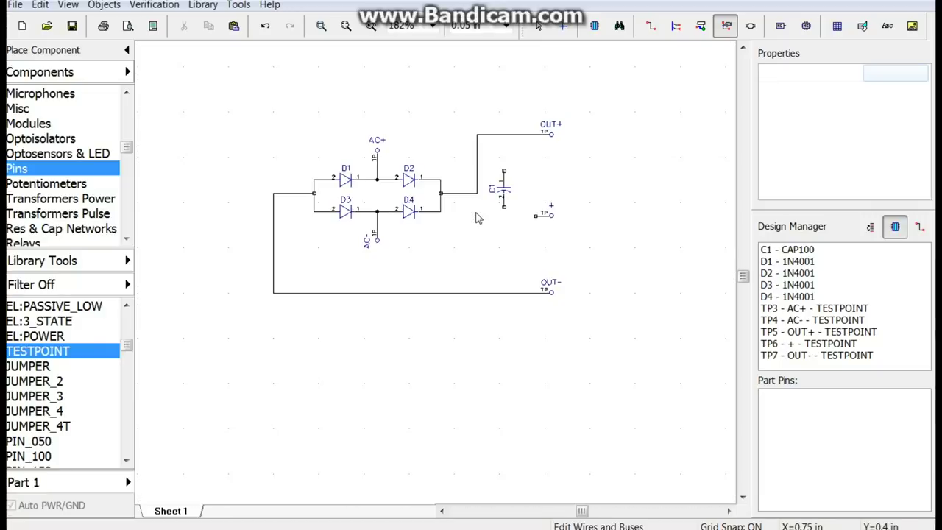
{"action": "scroll", "coordinate": [476, 217], "scroll_direction": "up", "scroll_amount": 2}
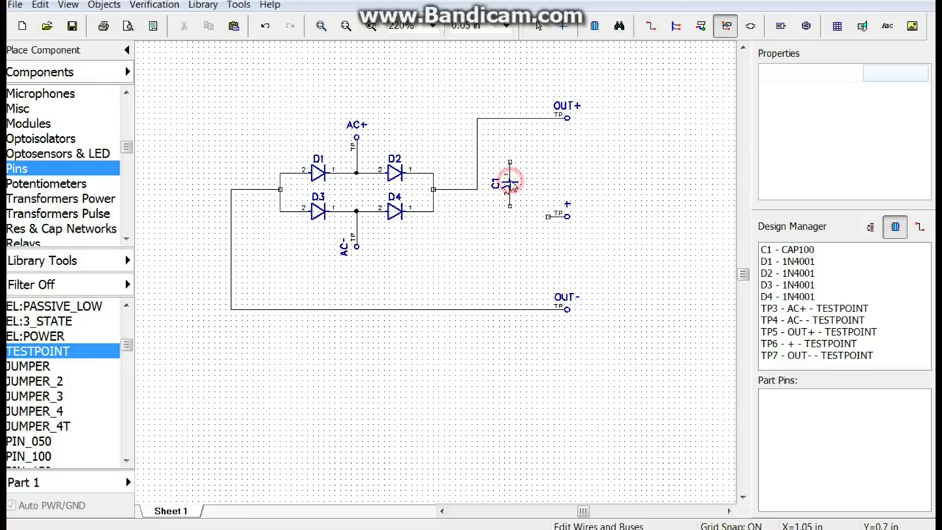
{"action": "left_click", "coordinate": [510, 190]}
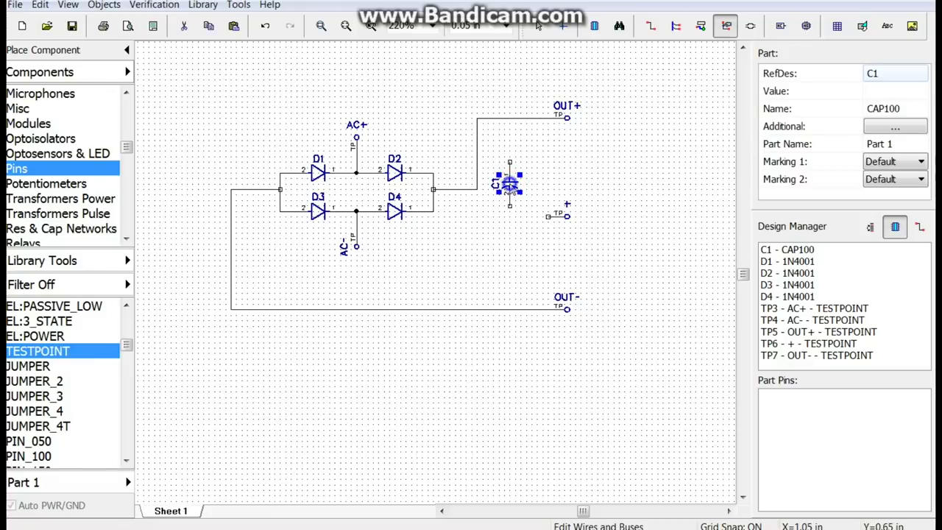
{"action": "key", "text": "Escape"}
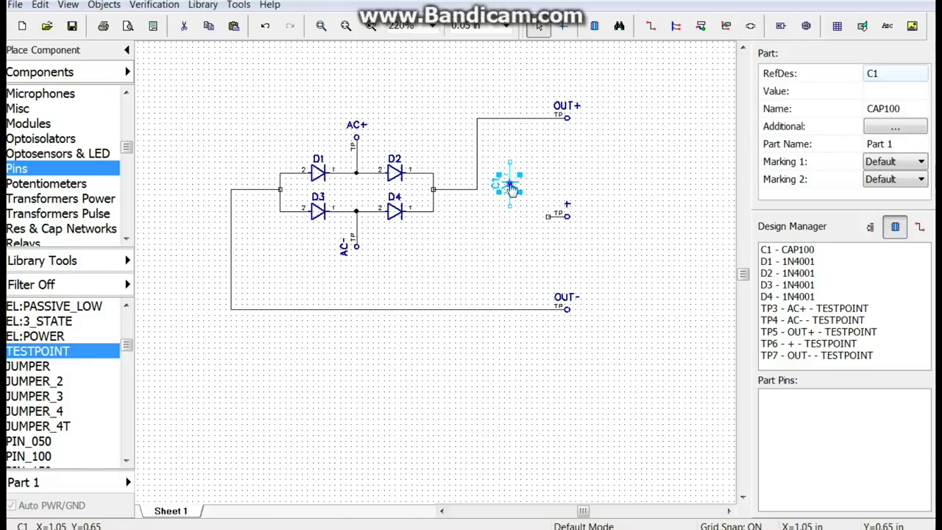
{"action": "right_click", "coordinate": [511, 188]}
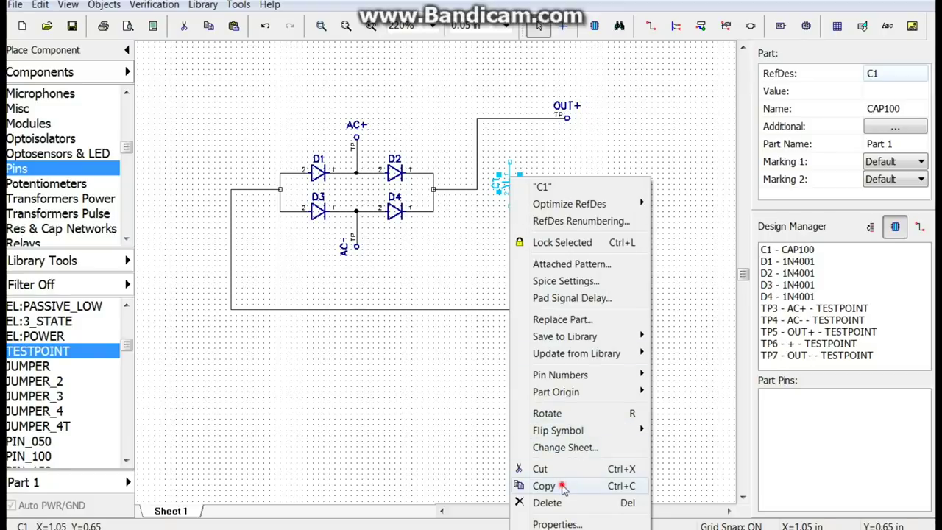
{"action": "left_click", "coordinate": [545, 485]}
{"action": "left_click", "coordinate": [490, 281]}
{"action": "right_click", "coordinate": [491, 282]}
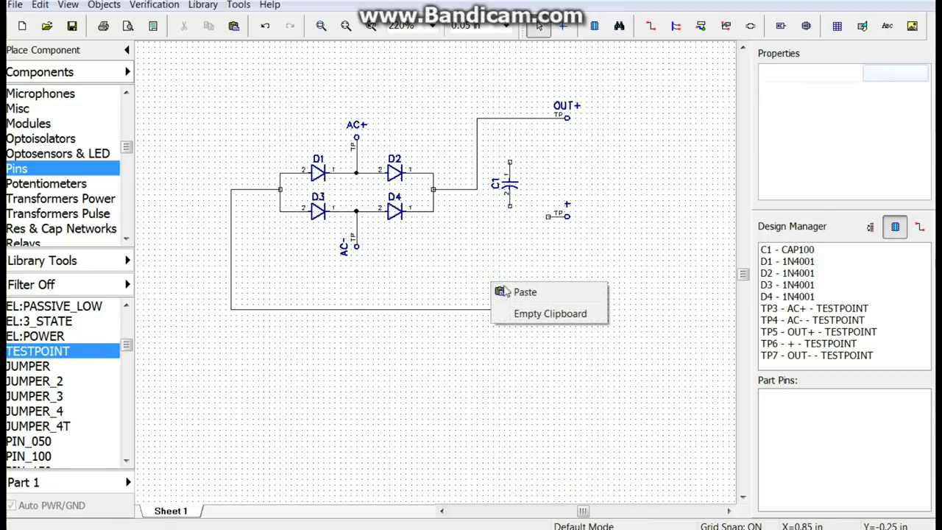
{"action": "left_click", "coordinate": [522, 292]}
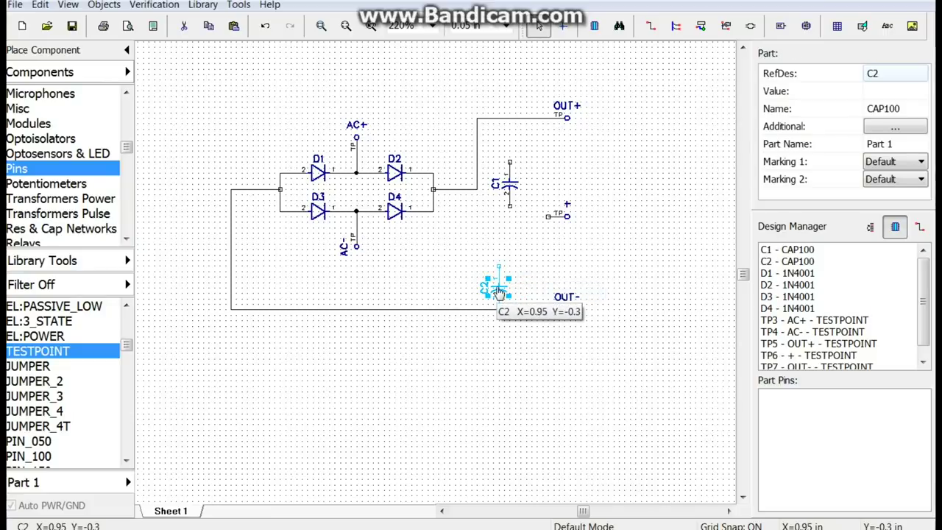
Rotate C2 upright below C1 and move C1 slightly higher
{"action": "left_click_drag", "start_coordinate": [498, 292], "coordinate": [510, 273]}
{"action": "key", "text": "r"}
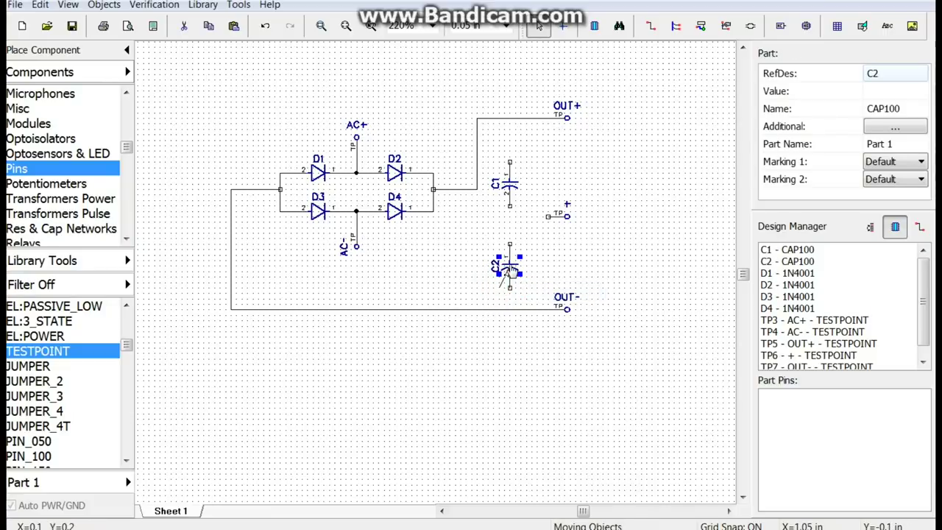
{"action": "left_click_drag", "start_coordinate": [509, 272], "coordinate": [509, 272]}
{"action": "left_click_drag", "start_coordinate": [508, 185], "coordinate": [511, 169]}
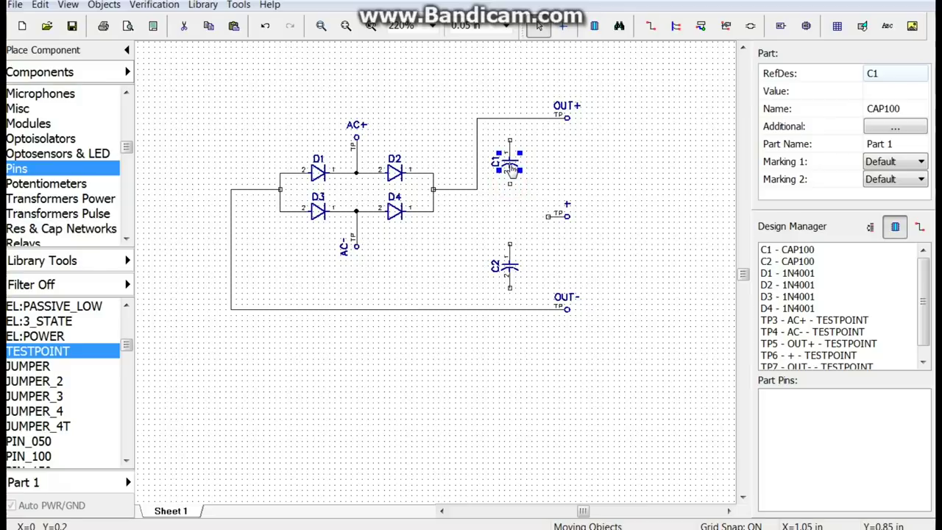
{"action": "left_click_drag", "start_coordinate": [507, 265], "coordinate": [509, 269]}
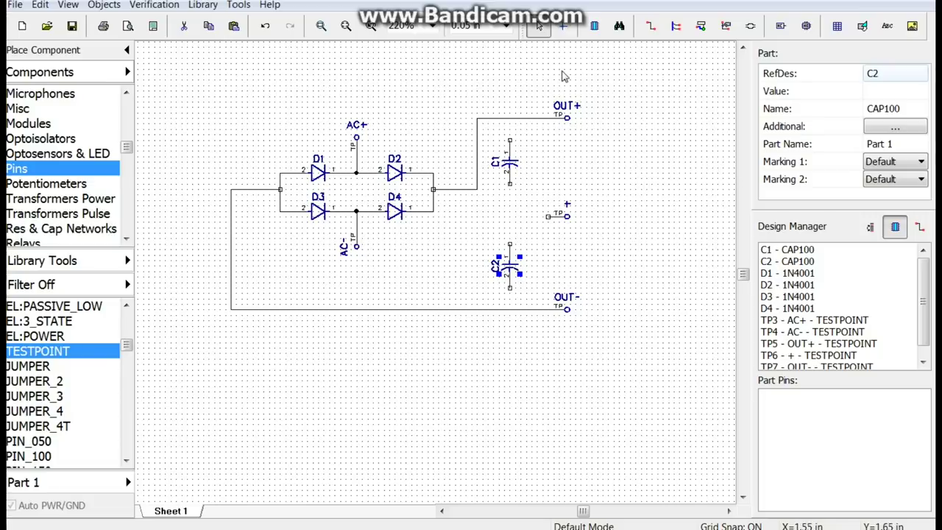
Wire C2's lower pin to the OUT- line and its upper pin to C1
{"action": "left_click", "coordinate": [651, 26]}
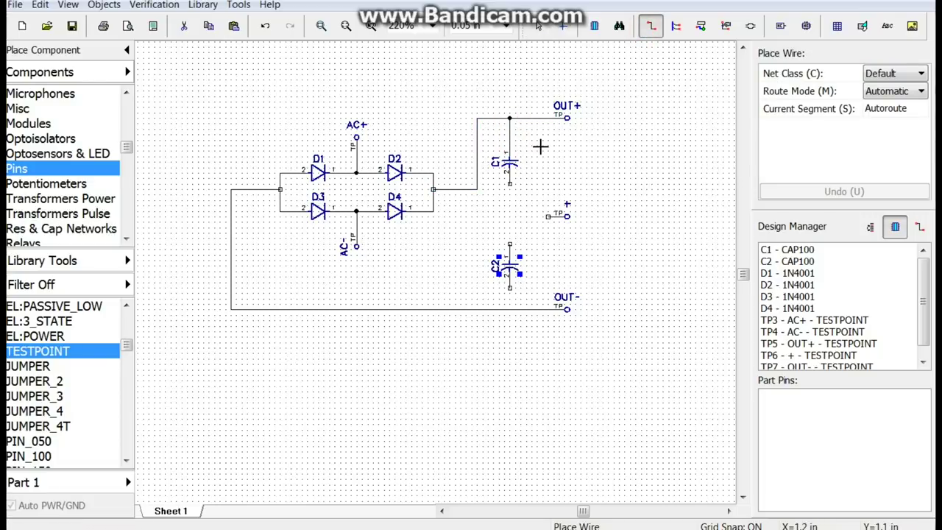
{"action": "left_click", "coordinate": [508, 289]}
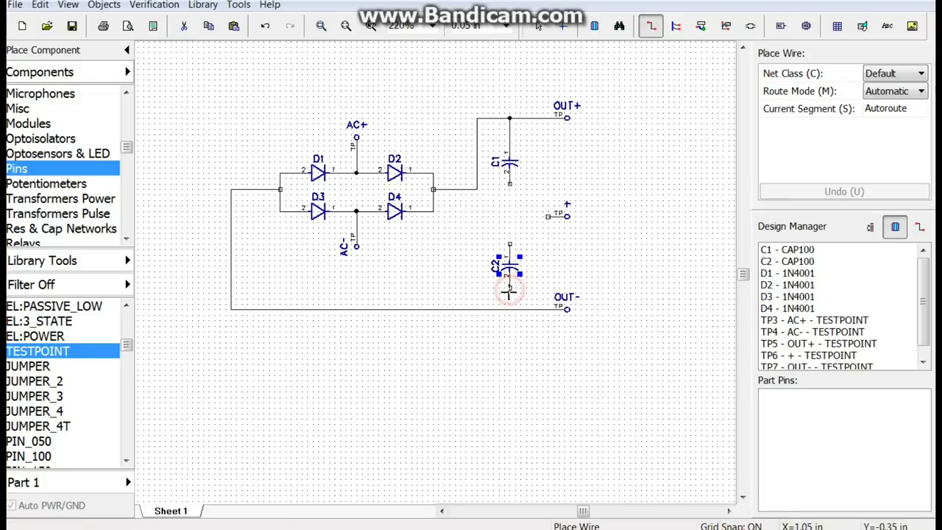
{"action": "left_click", "coordinate": [509, 309]}
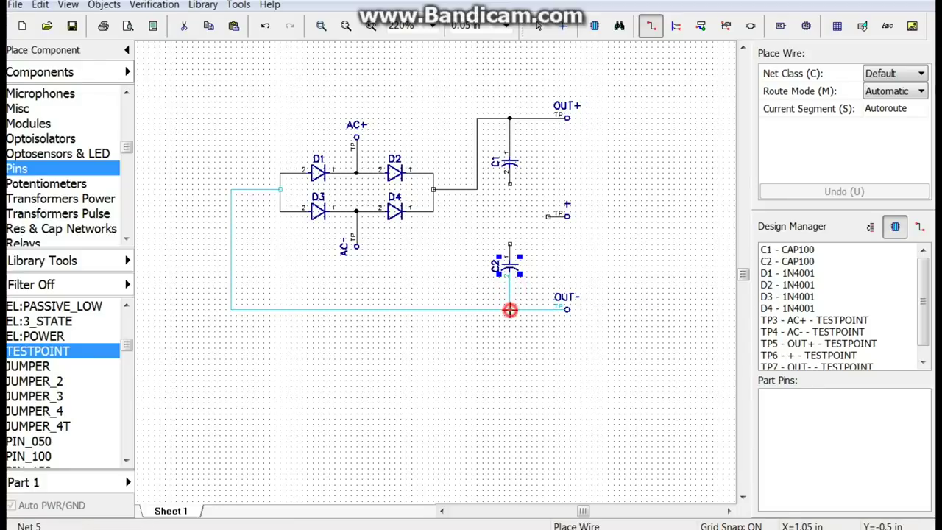
{"action": "left_click", "coordinate": [509, 243]}
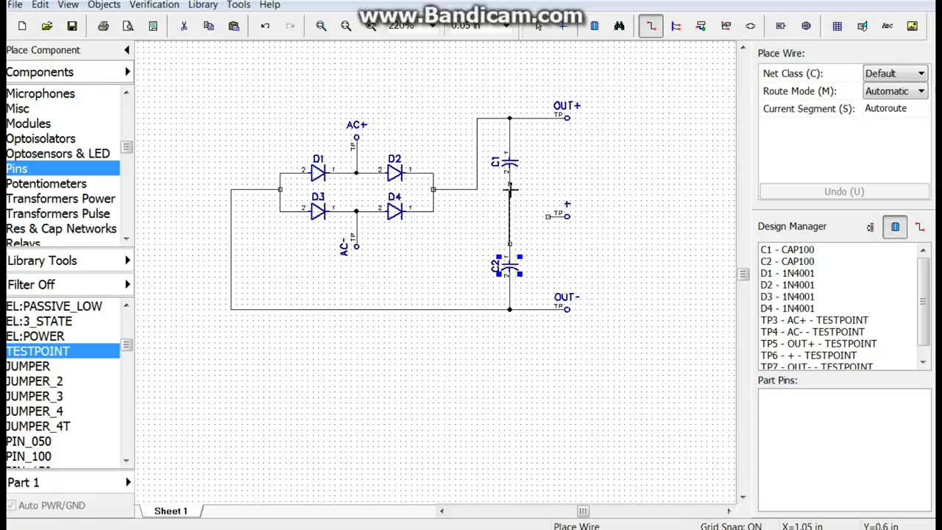
{"action": "left_click", "coordinate": [509, 184]}
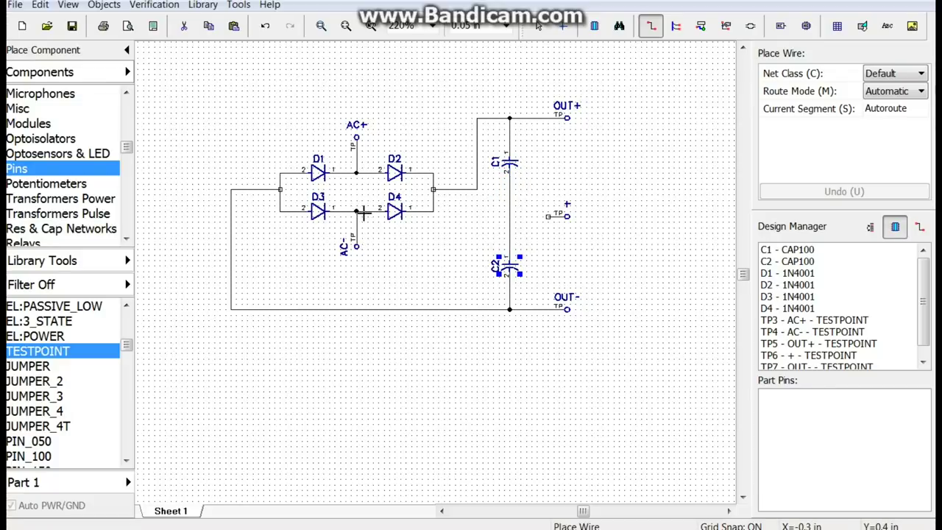
Run a wire from the D3/D4 junction to the line between C1 and C2
{"action": "left_click", "coordinate": [362, 211]}
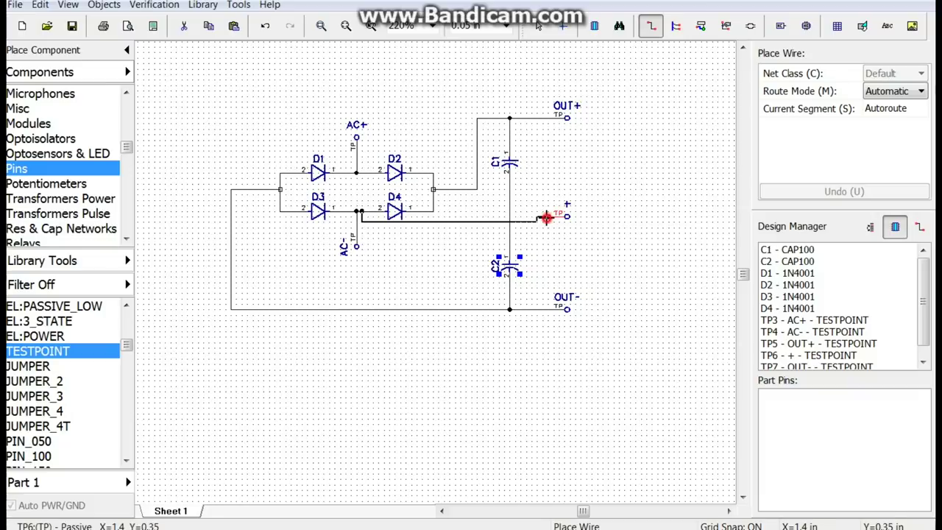
{"action": "left_click", "coordinate": [545, 218]}
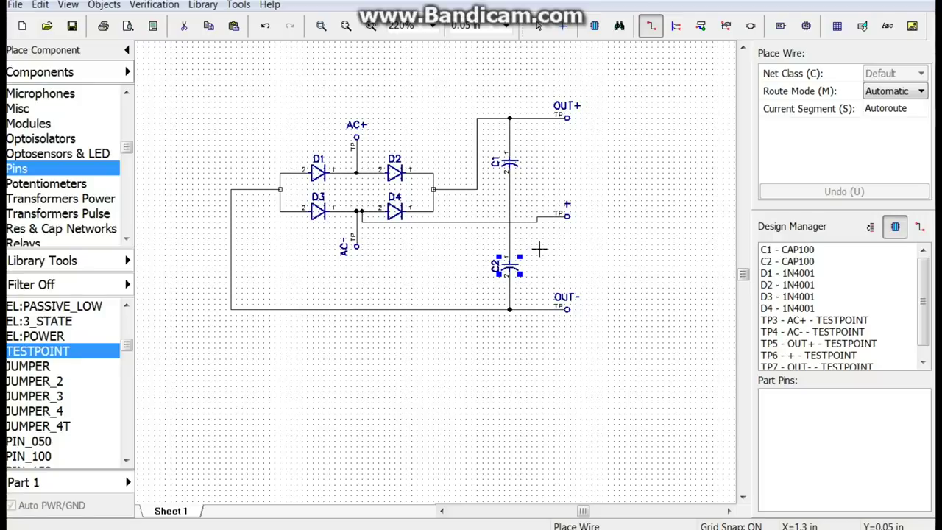
{"action": "key", "text": "ctrl+z"}
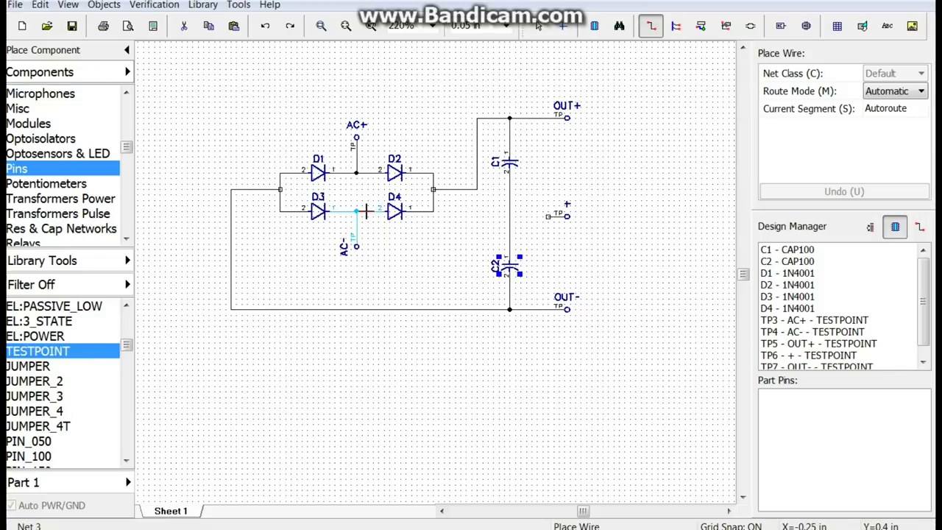
{"action": "left_click", "coordinate": [366, 212]}
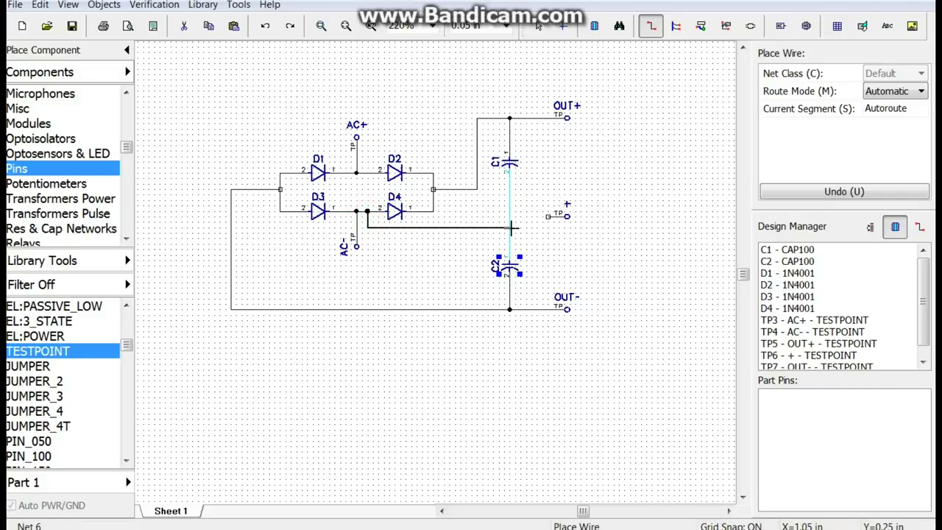
{"action": "left_click", "coordinate": [510, 227]}
{"action": "key", "text": "Escape"}
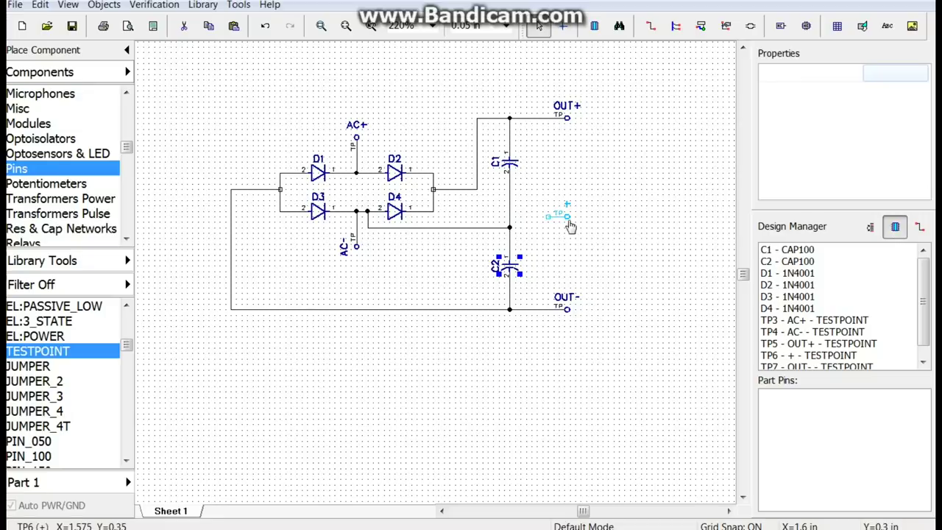
Shift the + test point down a little and wire it to the C1/C2 junction
{"action": "left_click_drag", "start_coordinate": [565, 215], "coordinate": [562, 234]}
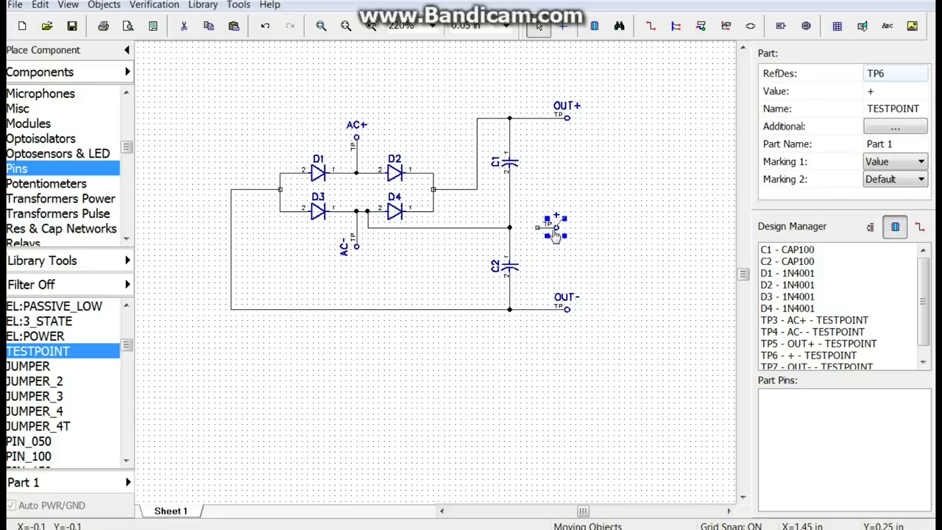
{"action": "left_click_drag", "start_coordinate": [561, 234], "coordinate": [567, 235]}
{"action": "left_click", "coordinate": [593, 257]}
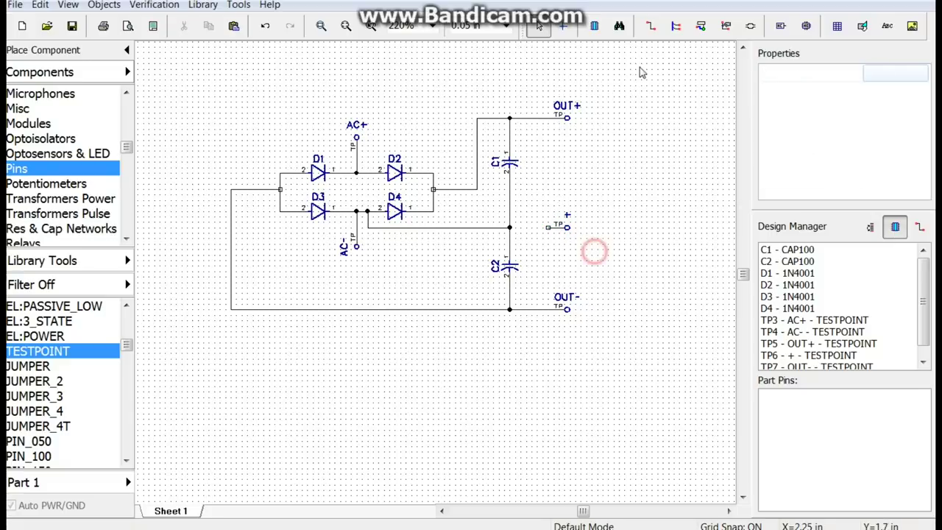
{"action": "left_click", "coordinate": [650, 25]}
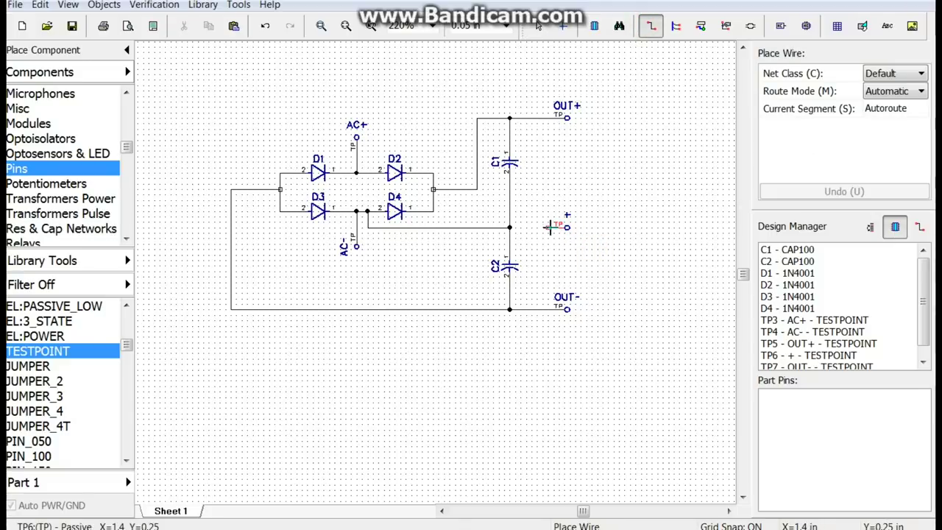
{"action": "left_click", "coordinate": [548, 226]}
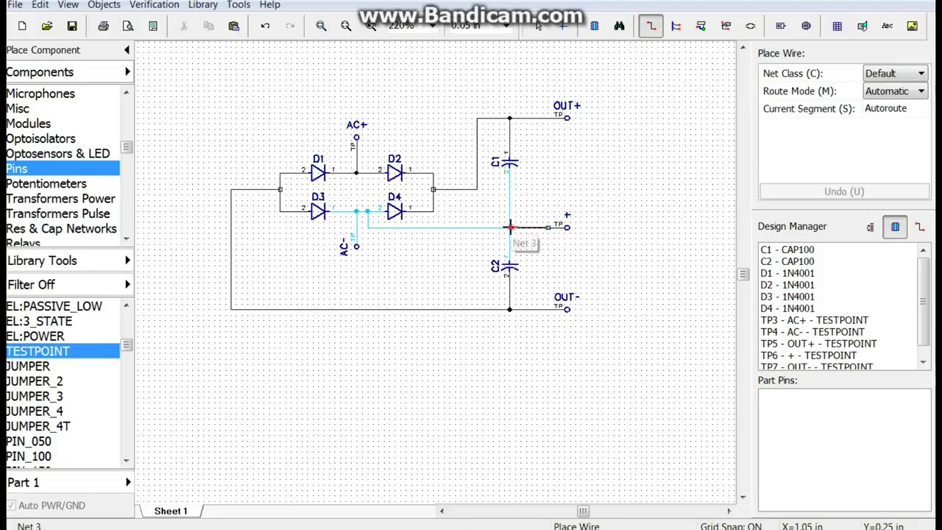
{"action": "left_click", "coordinate": [509, 228]}
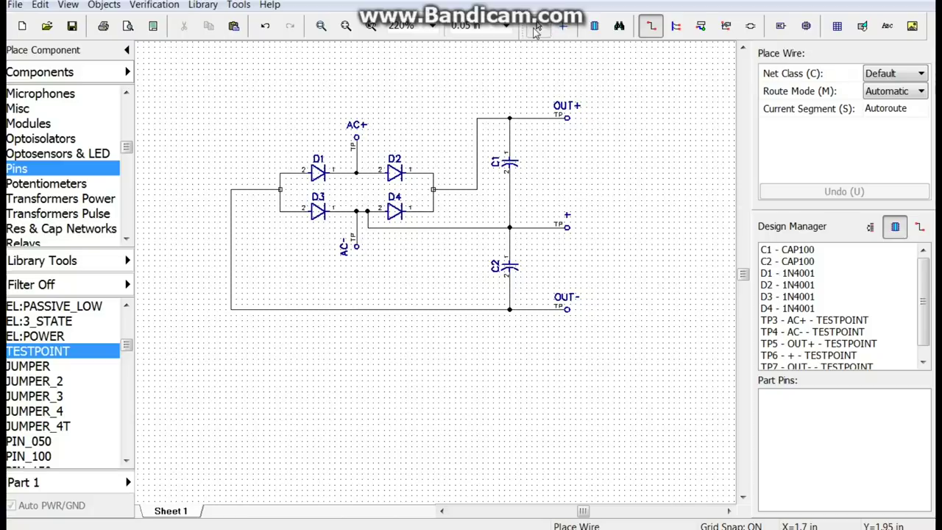
{"action": "left_click", "coordinate": [537, 26]}
Give C1 the value 100uf and set its Marking 1 to Value
{"action": "left_click", "coordinate": [507, 170]}
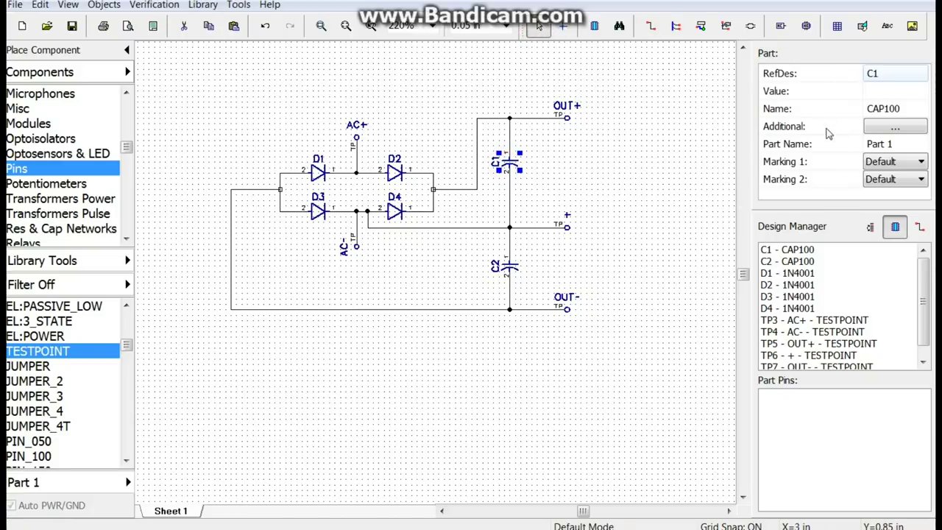
{"action": "left_click", "coordinate": [879, 92]}
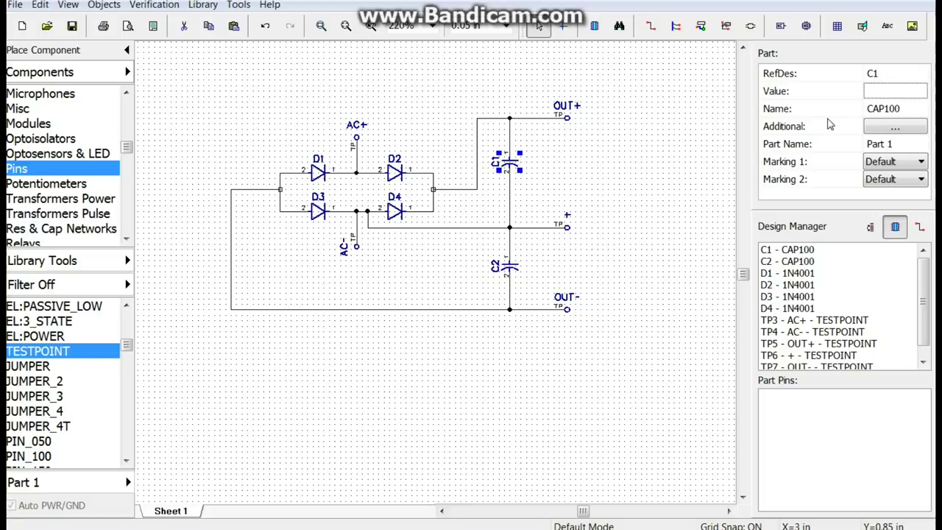
{"action": "left_click", "coordinate": [882, 91]}
{"action": "type", "text": "100uf"}
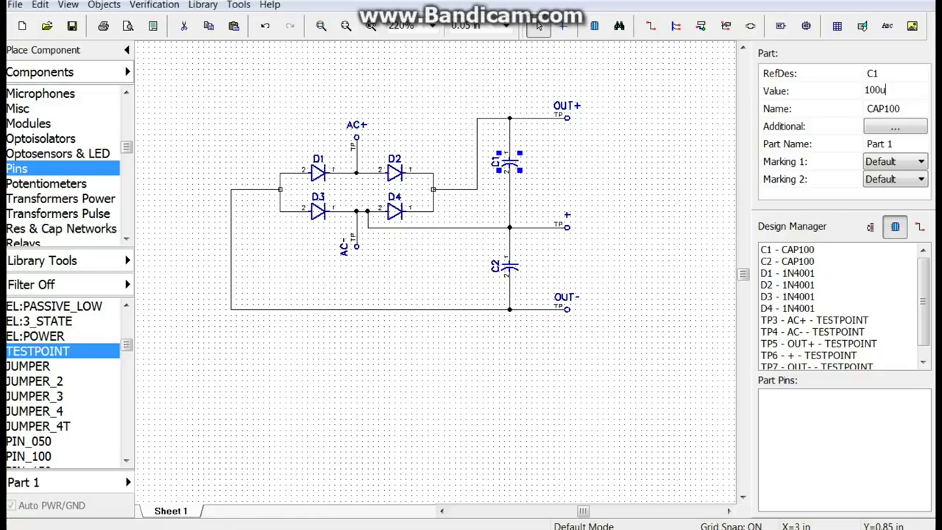
{"action": "left_click", "coordinate": [919, 162]}
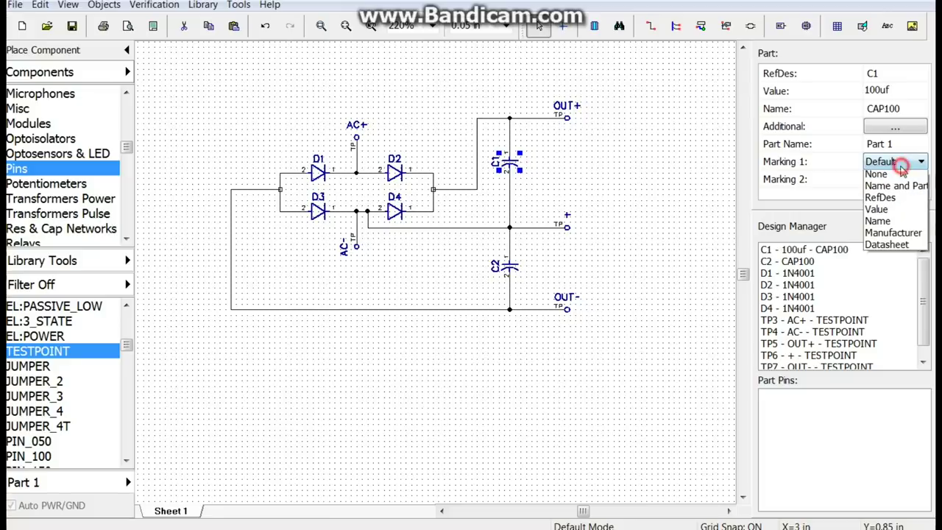
{"action": "left_click", "coordinate": [883, 223]}
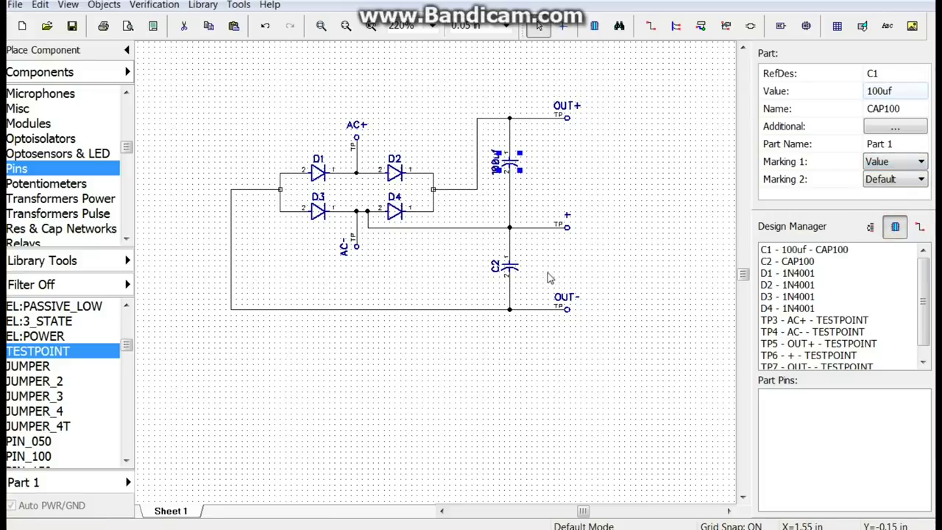
Give C2 the value 100uf and set its Marking 1 to Value
{"action": "left_click", "coordinate": [508, 267]}
{"action": "left_click", "coordinate": [884, 90]}
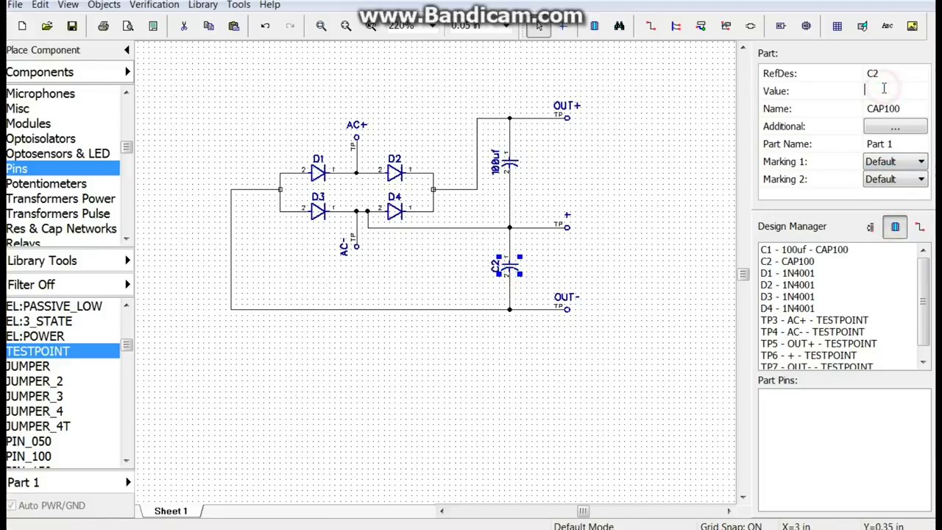
{"action": "type", "text": "100uf"}
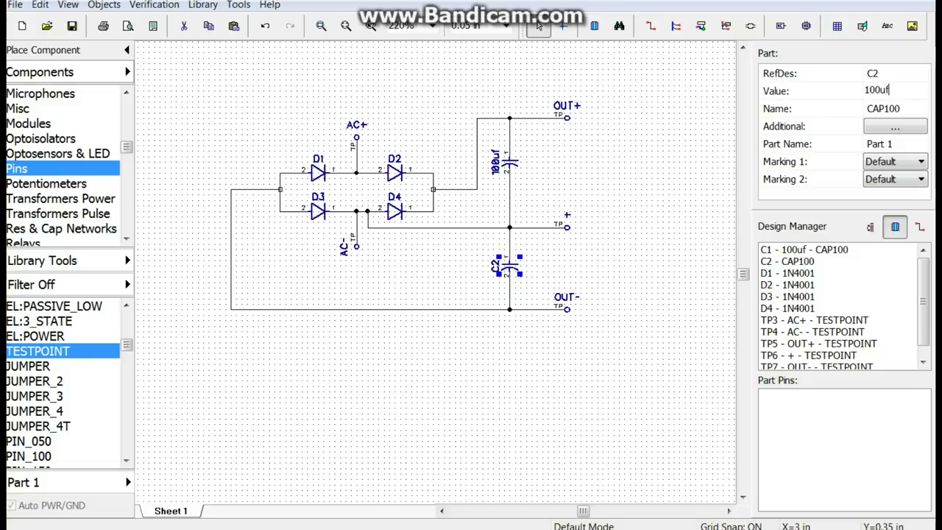
{"action": "left_click", "coordinate": [918, 157]}
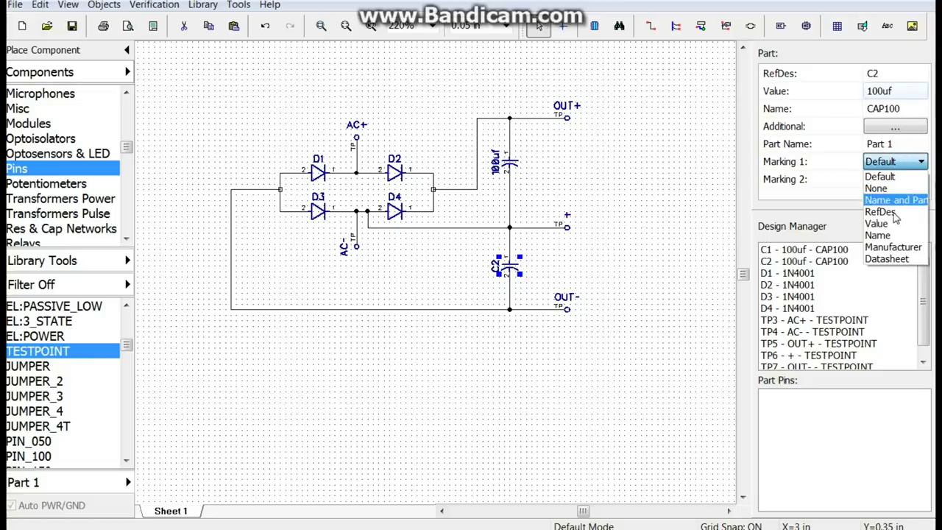
{"action": "left_click", "coordinate": [893, 221]}
{"action": "left_click", "coordinate": [639, 198]}
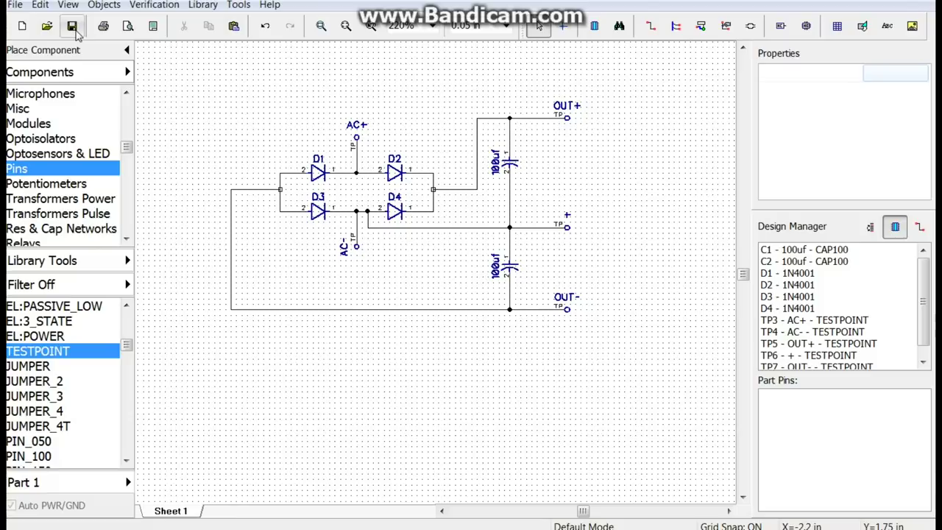
Save the schematic as the file 'bridge doubler'
{"action": "left_click", "coordinate": [72, 26]}
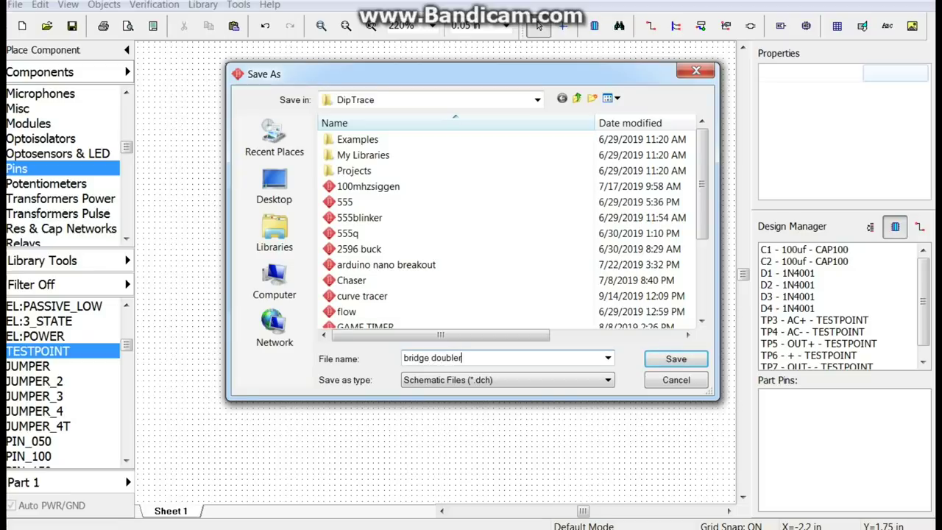
{"action": "left_click", "coordinate": [672, 362]}
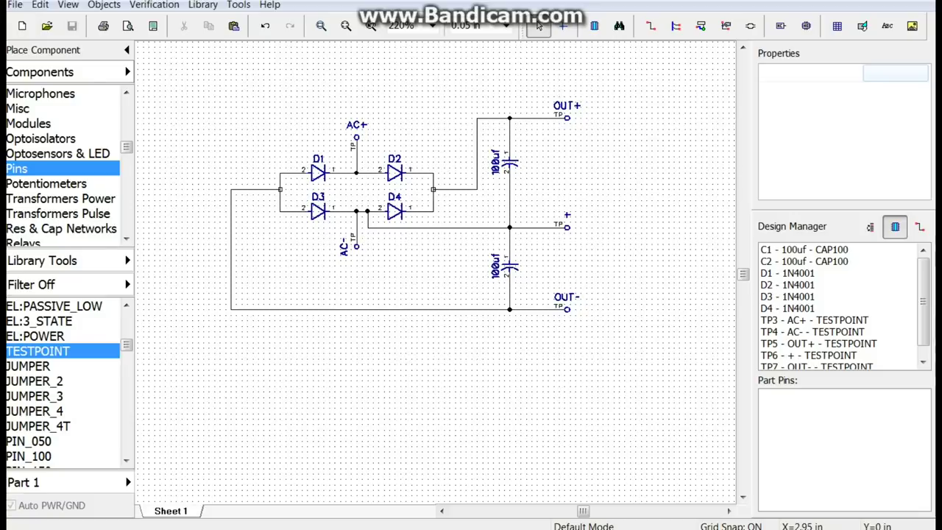
{"action": "scroll", "coordinate": [231, 341], "scroll_direction": "up", "scroll_amount": 1}
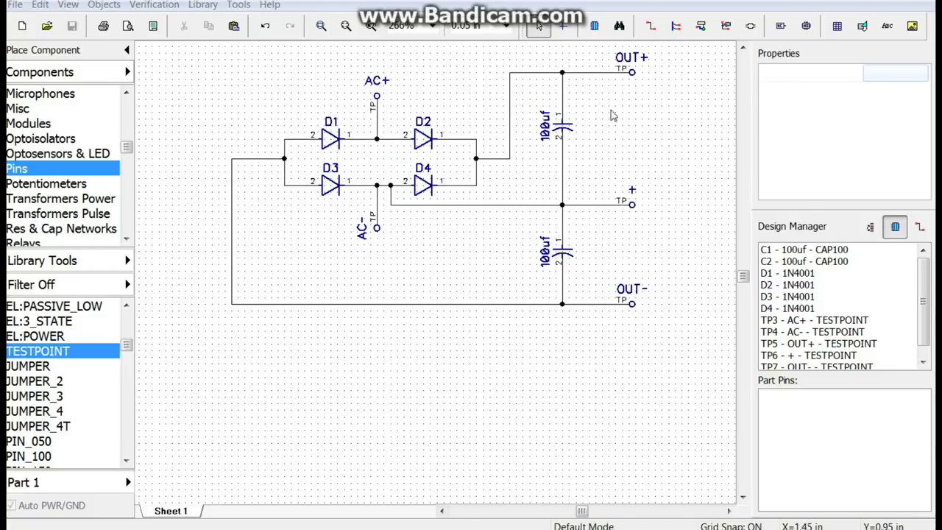
{"action": "right_click", "coordinate": [514, 103]}
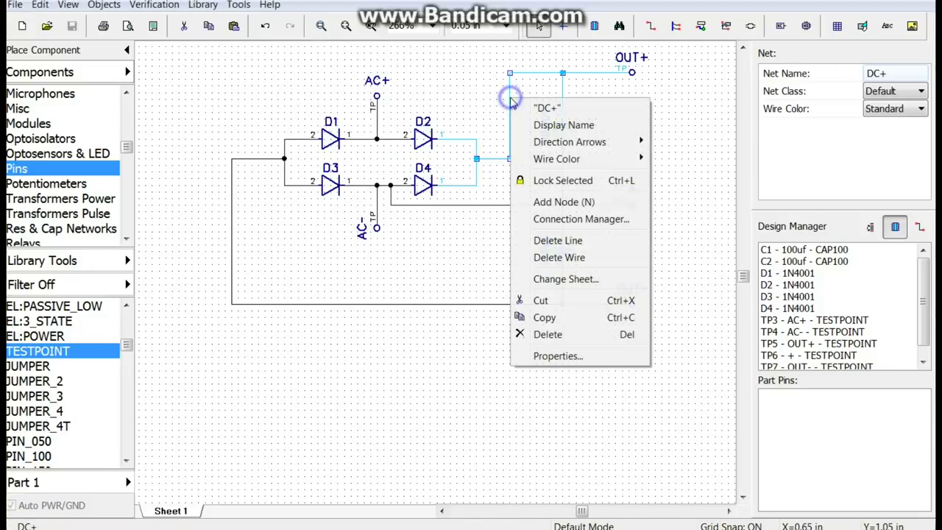
{"action": "left_click", "coordinate": [490, 101]}
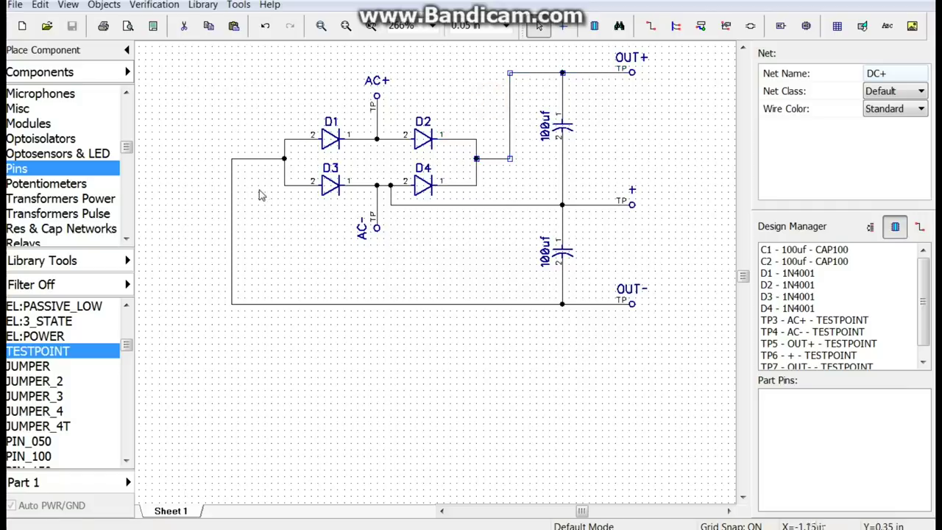
{"action": "right_click", "coordinate": [231, 198]}
{"action": "left_click", "coordinate": [211, 196]}
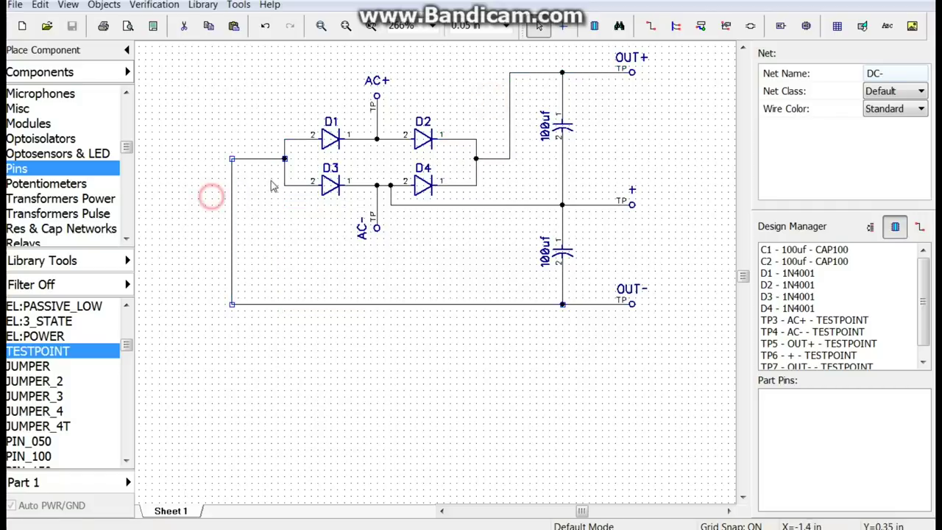
{"action": "right_click", "coordinate": [378, 128]}
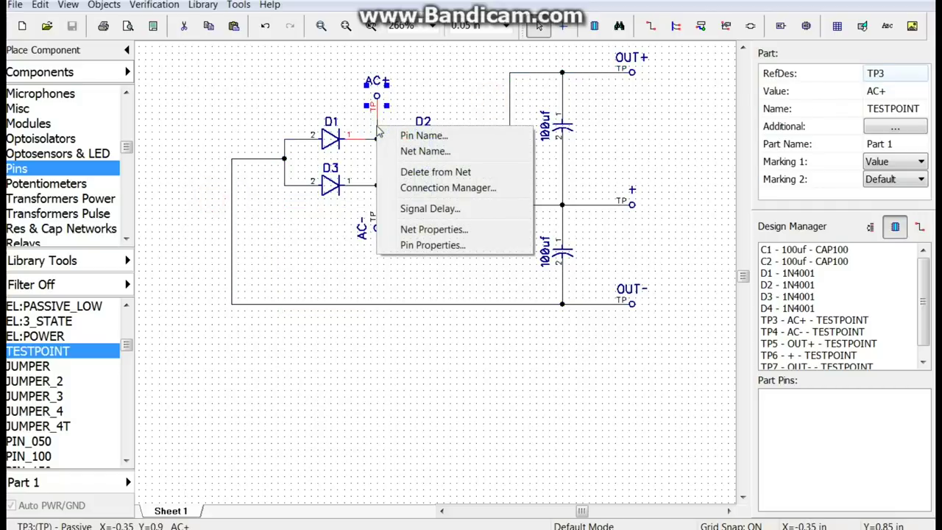
{"action": "left_click", "coordinate": [377, 133]}
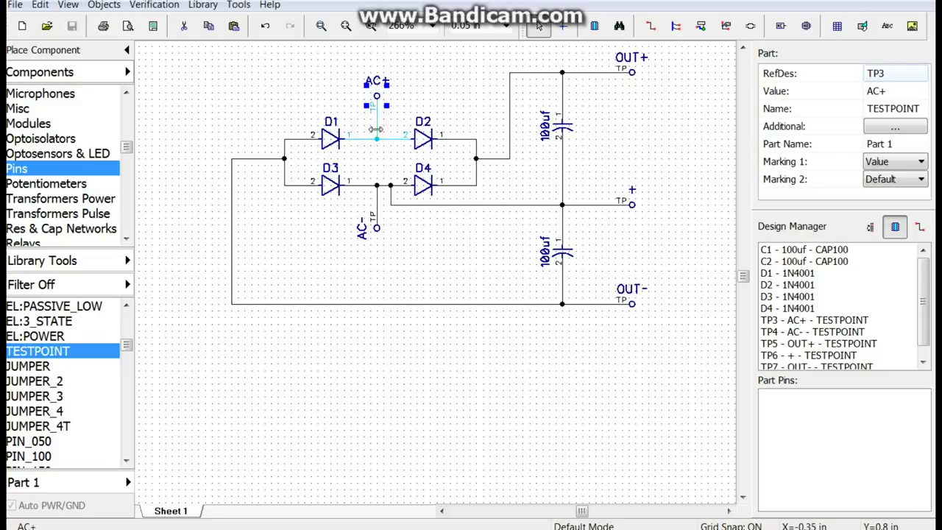
{"action": "right_click", "coordinate": [377, 135]}
{"action": "left_click", "coordinate": [355, 243]}
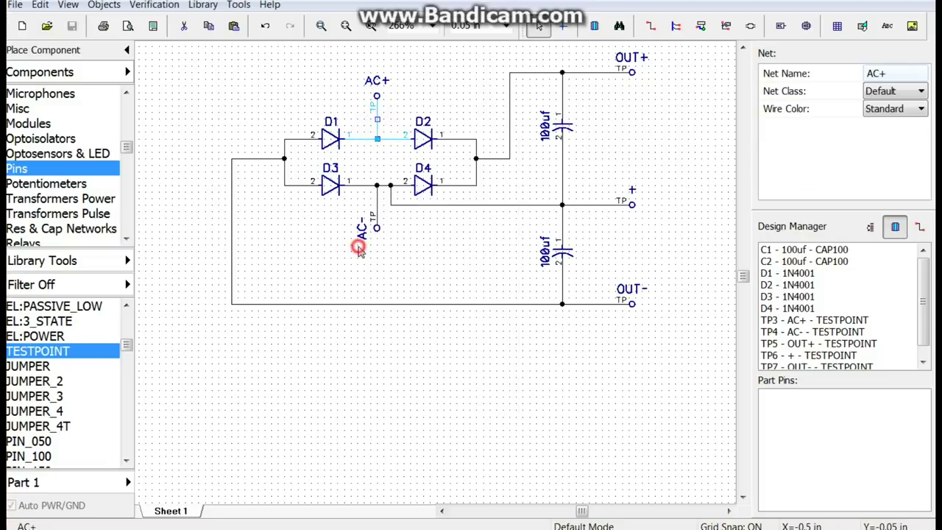
{"action": "right_click", "coordinate": [377, 200]}
{"action": "left_click", "coordinate": [359, 204]}
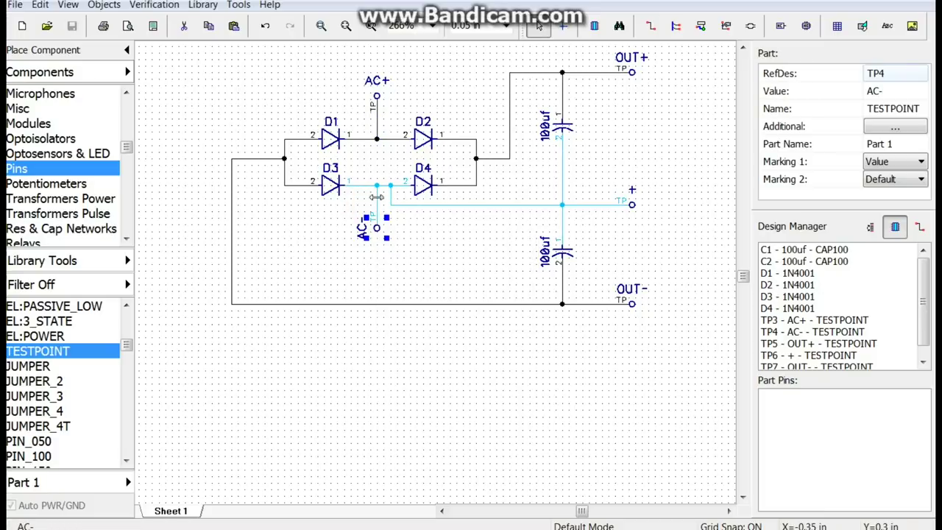
{"action": "right_click", "coordinate": [377, 198]}
{"action": "left_click", "coordinate": [341, 204]}
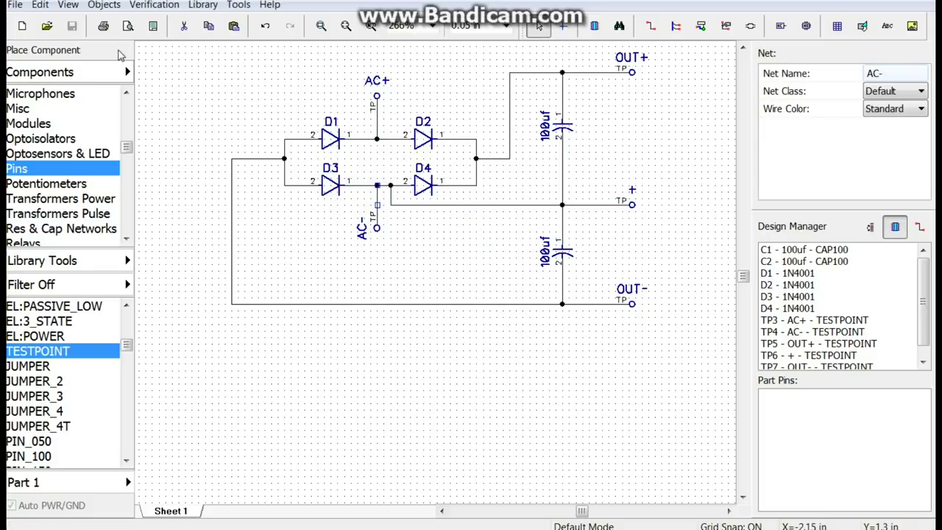
{"action": "left_click", "coordinate": [160, 6]}
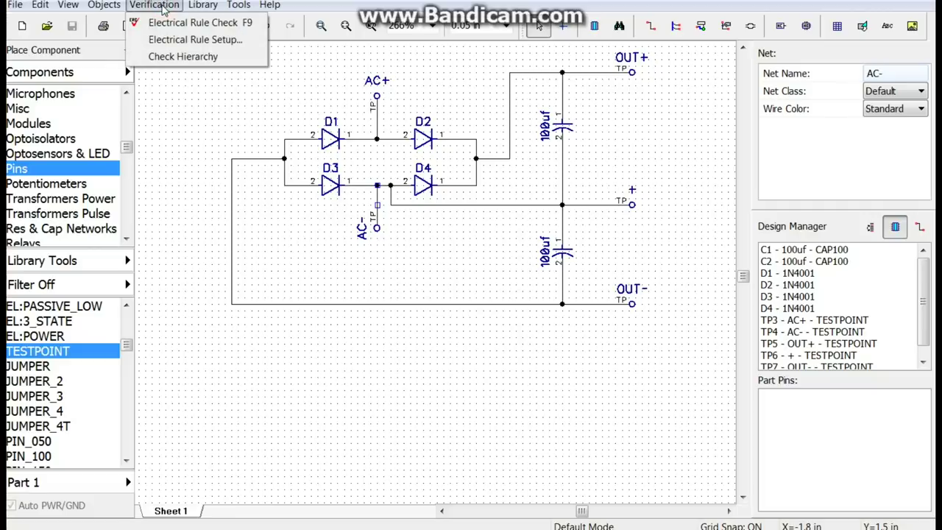
{"action": "left_click", "coordinate": [177, 23]}
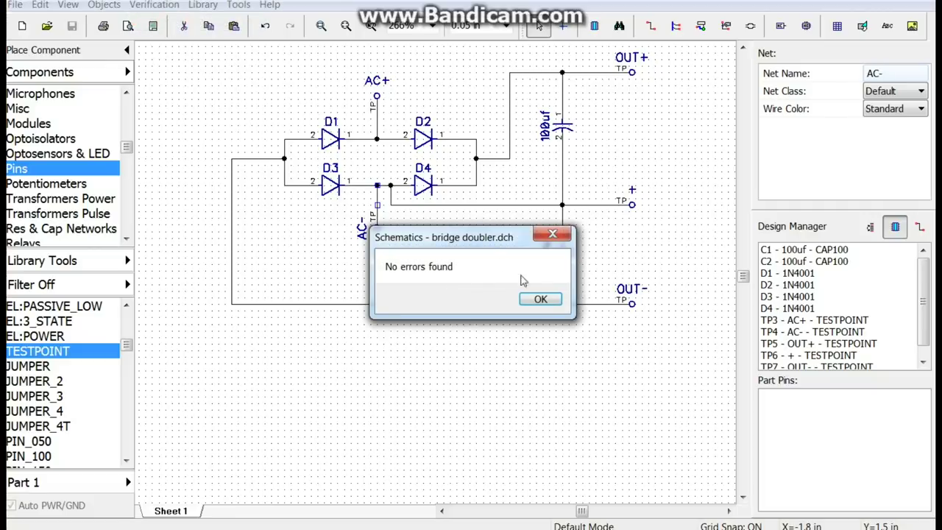
{"action": "left_click", "coordinate": [541, 298]}
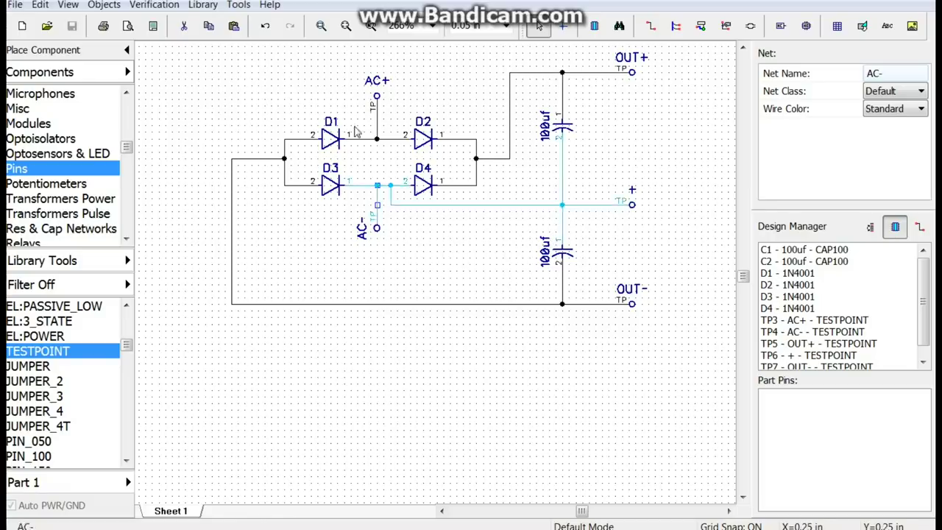
{"action": "left_click", "coordinate": [16, 5]}
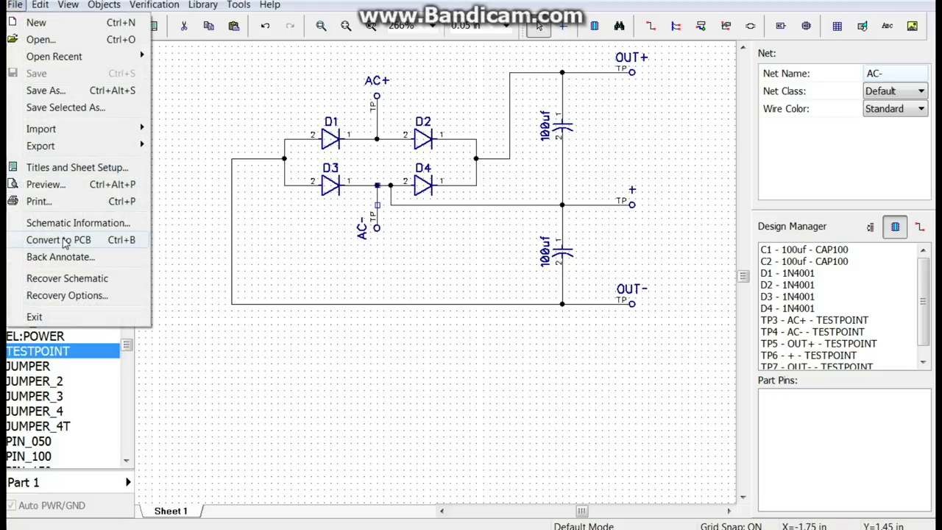
Convert the schematic to a PCB layout with C1, C2, D1–D4 and test points as ratsnest
{"action": "key", "text": "Escape"}
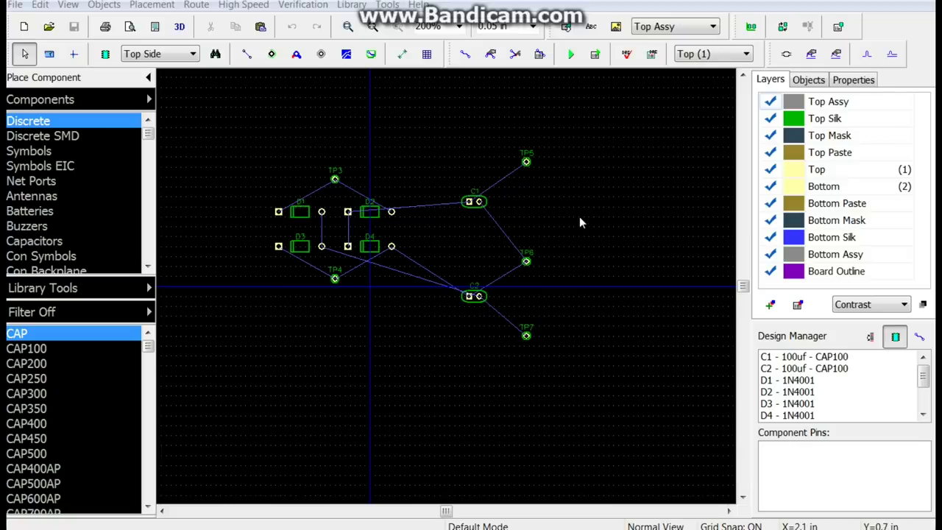
Set Marking 1 to Value on test points TP5, TP6 and TP7, labelling them OUT+, + and OUT-
{"action": "left_click", "coordinate": [526, 161]}
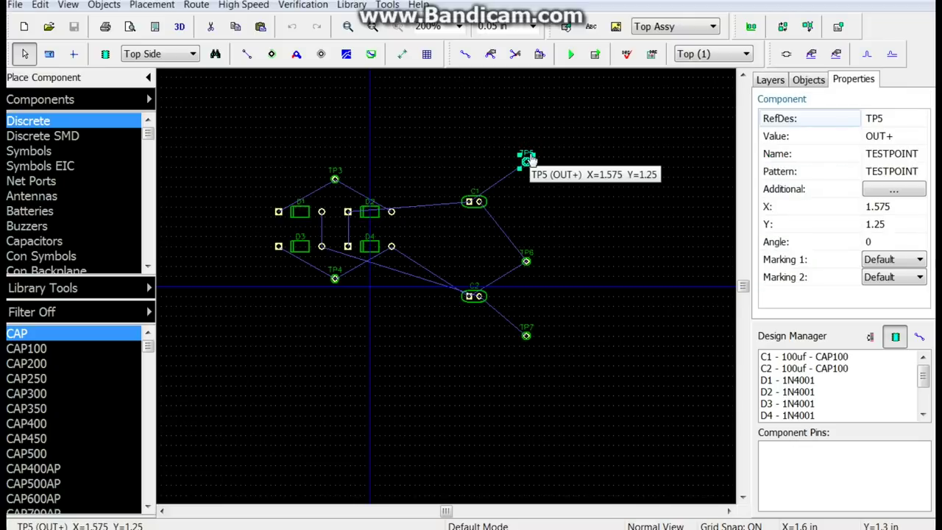
{"action": "left_click", "coordinate": [893, 260]}
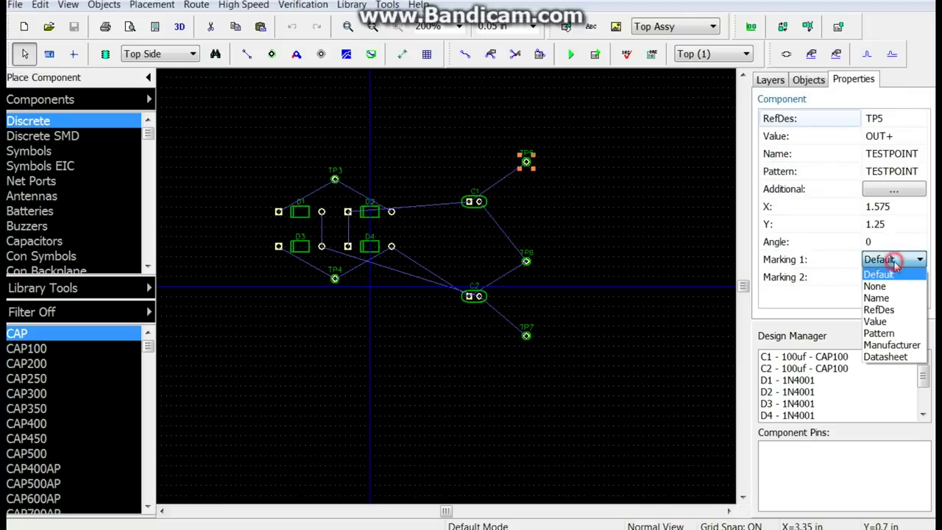
{"action": "left_click", "coordinate": [879, 322]}
{"action": "left_click", "coordinate": [528, 264]}
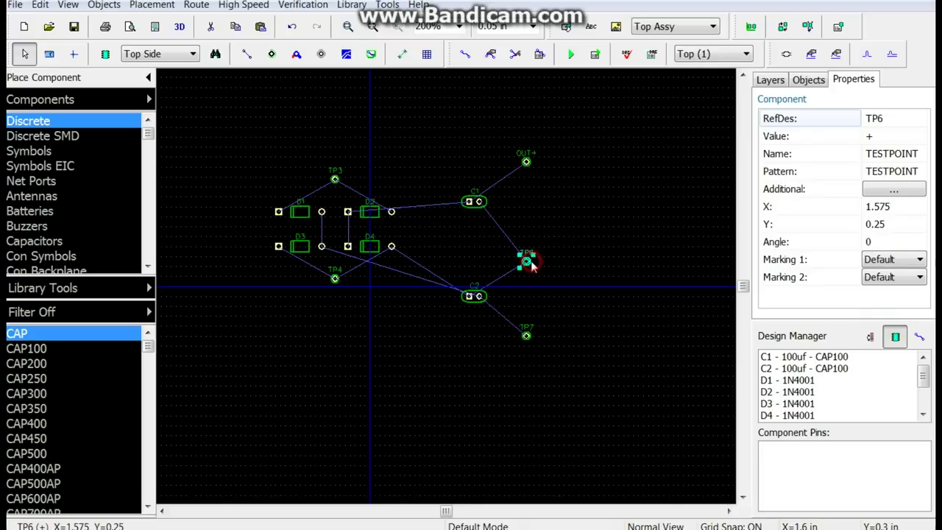
{"action": "left_click", "coordinate": [888, 262]}
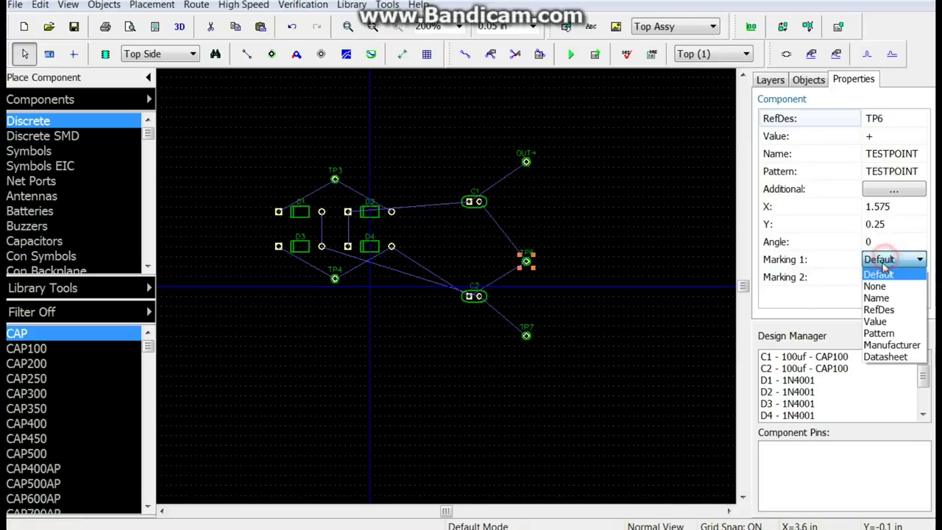
{"action": "left_click", "coordinate": [880, 322]}
{"action": "left_click", "coordinate": [526, 334]}
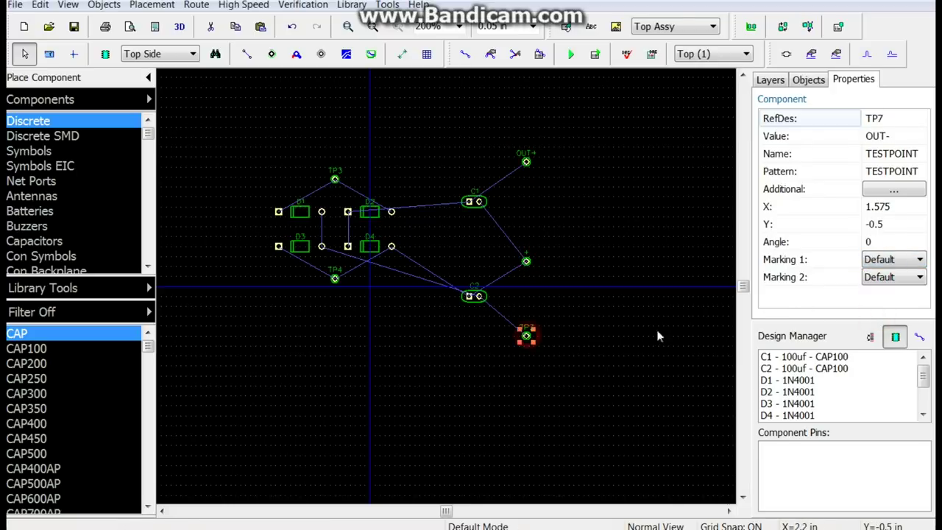
{"action": "left_click", "coordinate": [879, 262]}
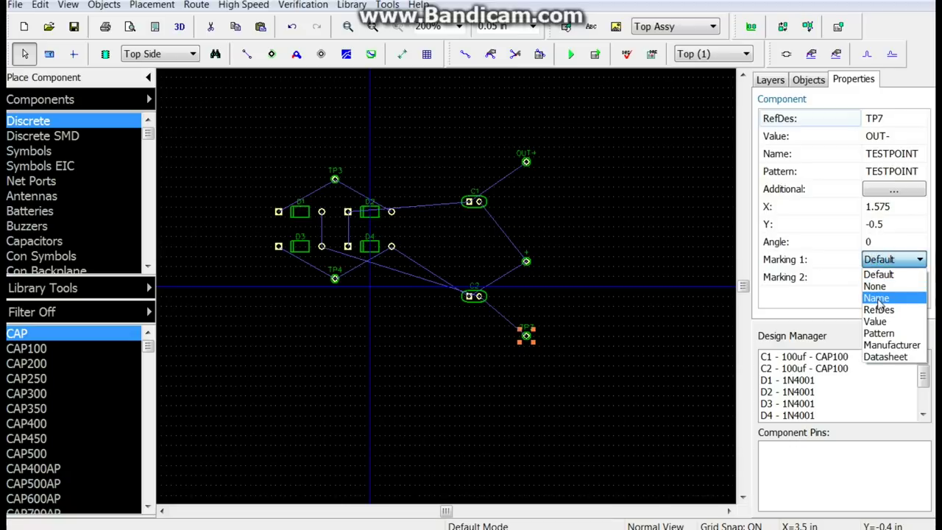
{"action": "left_click", "coordinate": [875, 321]}
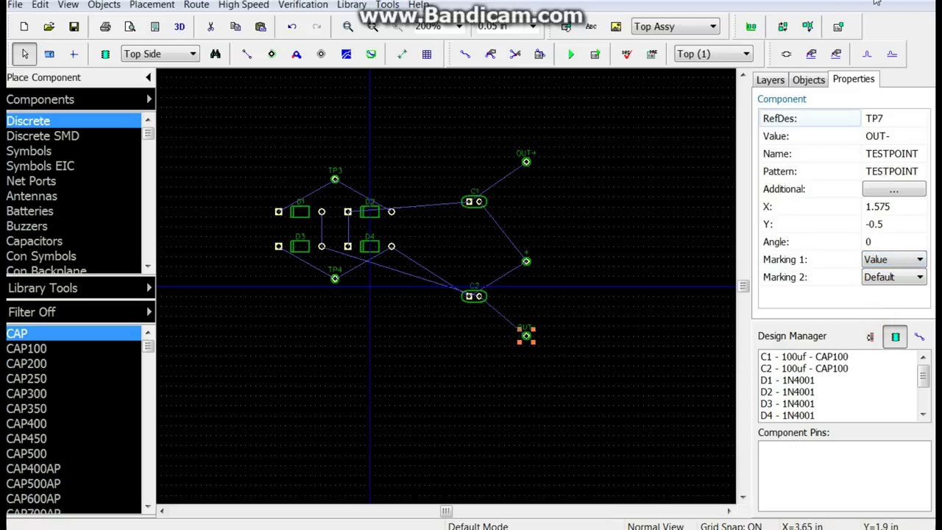
{"action": "left_click", "coordinate": [682, 105]}
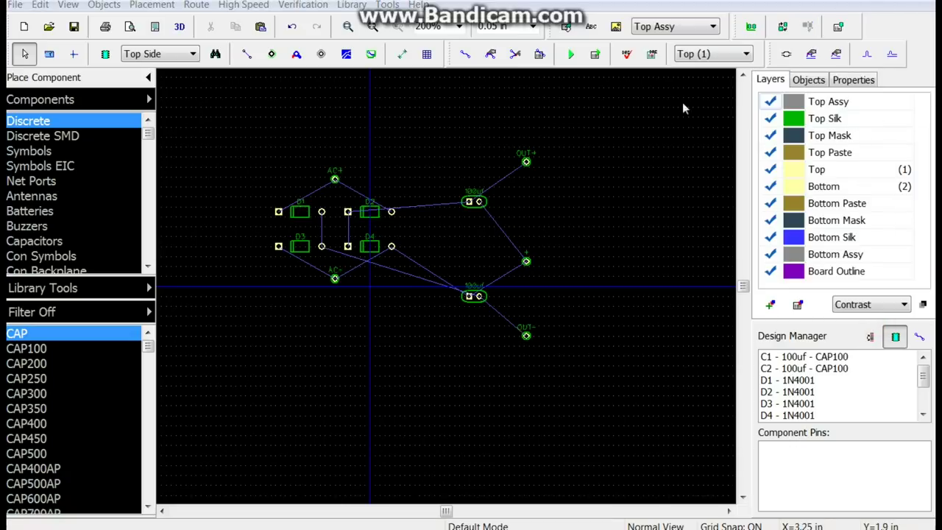
Draw a four-corner rectangular board outline beneath the components and close it
{"action": "left_click", "coordinate": [371, 54]}
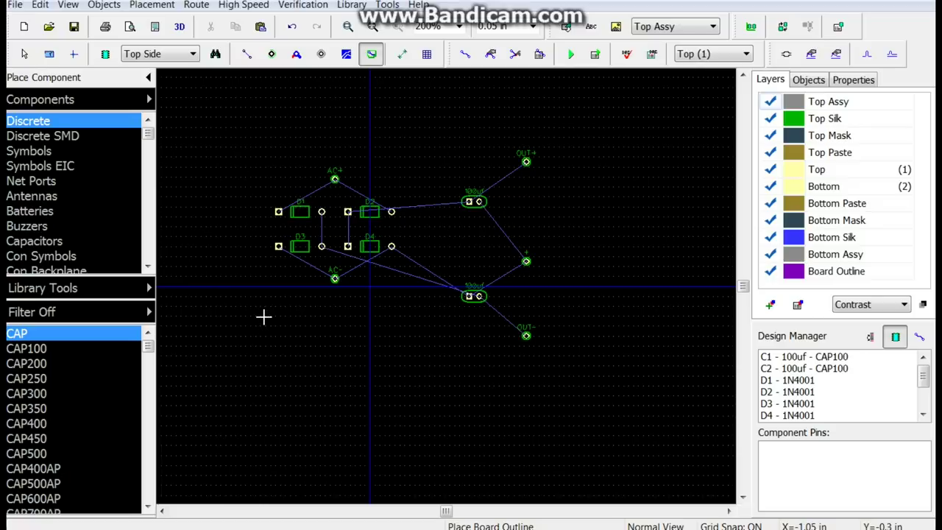
{"action": "left_click", "coordinate": [265, 317]}
{"action": "left_click", "coordinate": [265, 397]}
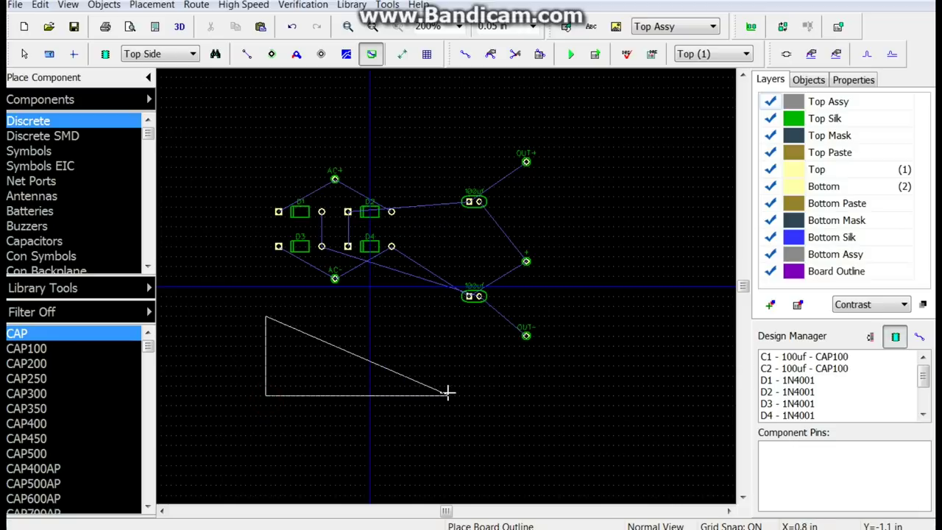
{"action": "left_click", "coordinate": [524, 394]}
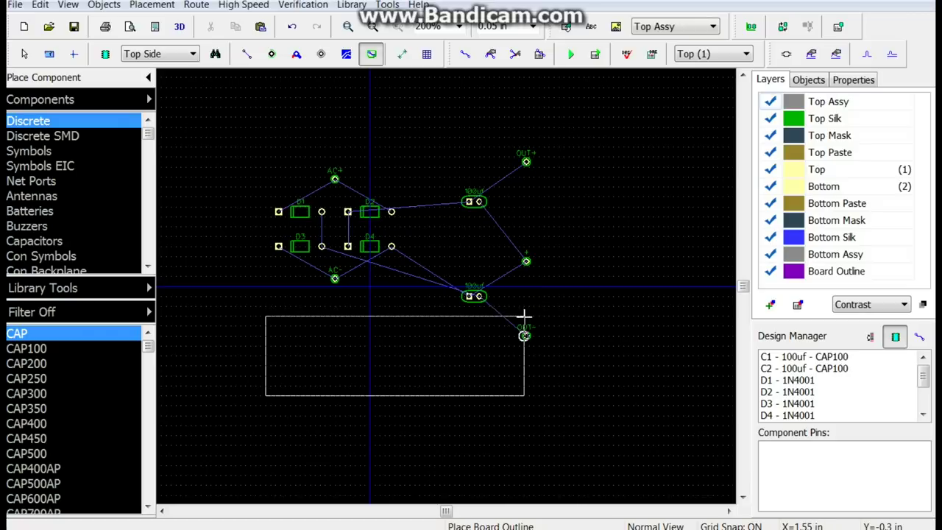
{"action": "left_click", "coordinate": [523, 316]}
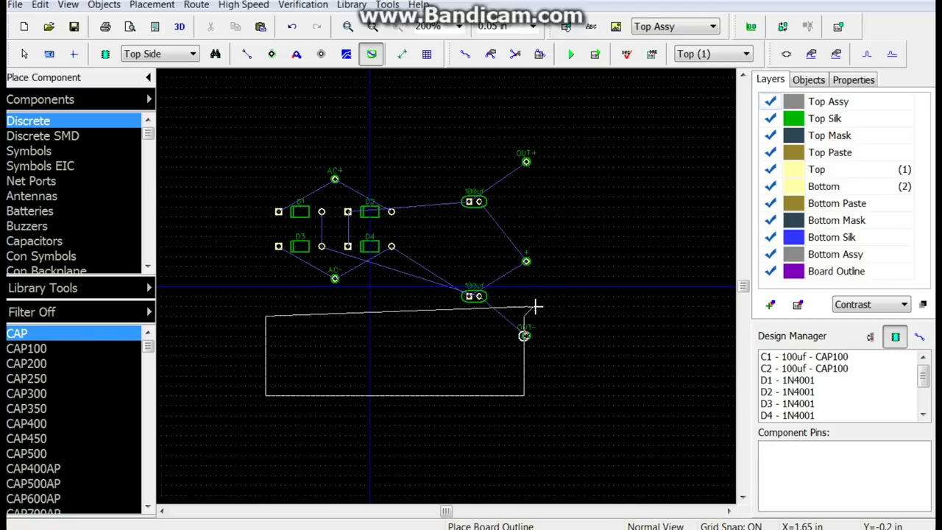
{"action": "right_click", "coordinate": [524, 317]}
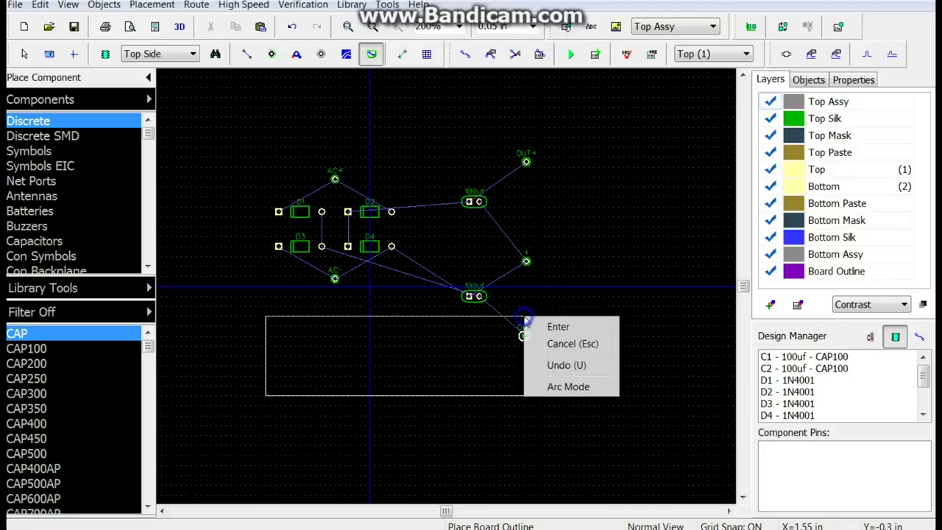
{"action": "left_click", "coordinate": [546, 326]}
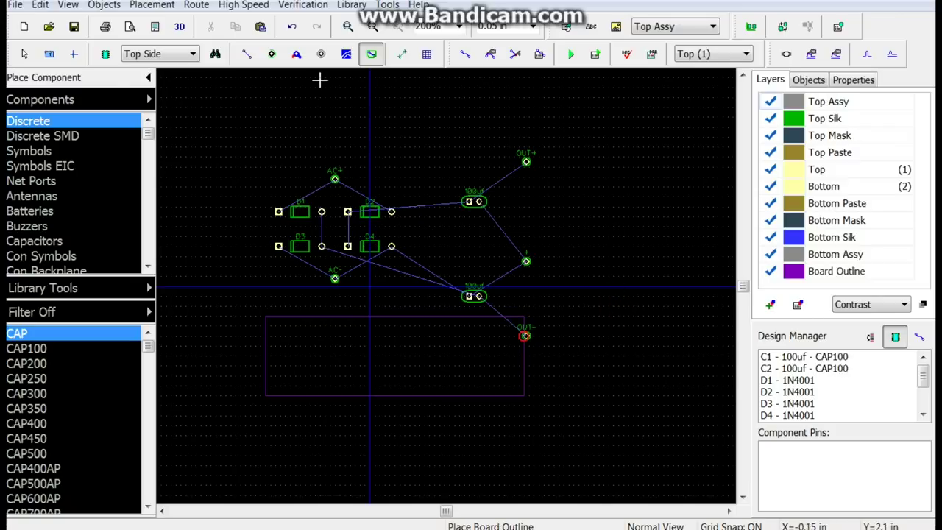
Move the OUT-, OUT+ and + test points and capacitors C1 and C2 inside the board outline
{"action": "left_click", "coordinate": [24, 54]}
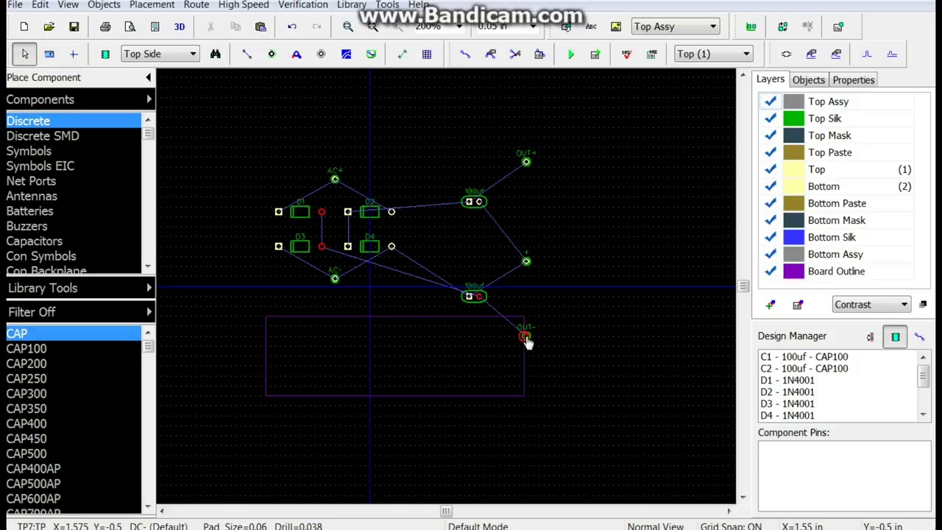
{"action": "left_click_drag", "start_coordinate": [525, 336], "coordinate": [509, 385]}
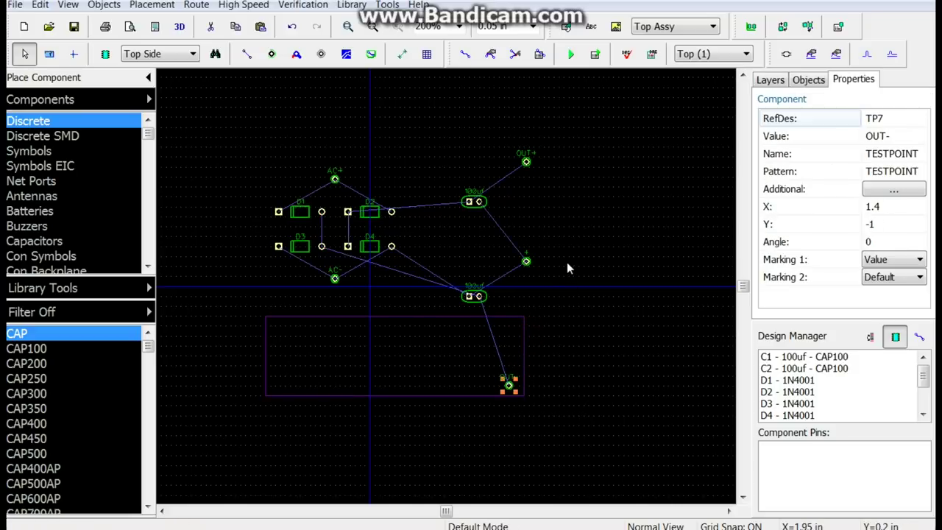
{"action": "left_click_drag", "start_coordinate": [526, 162], "coordinate": [509, 336]}
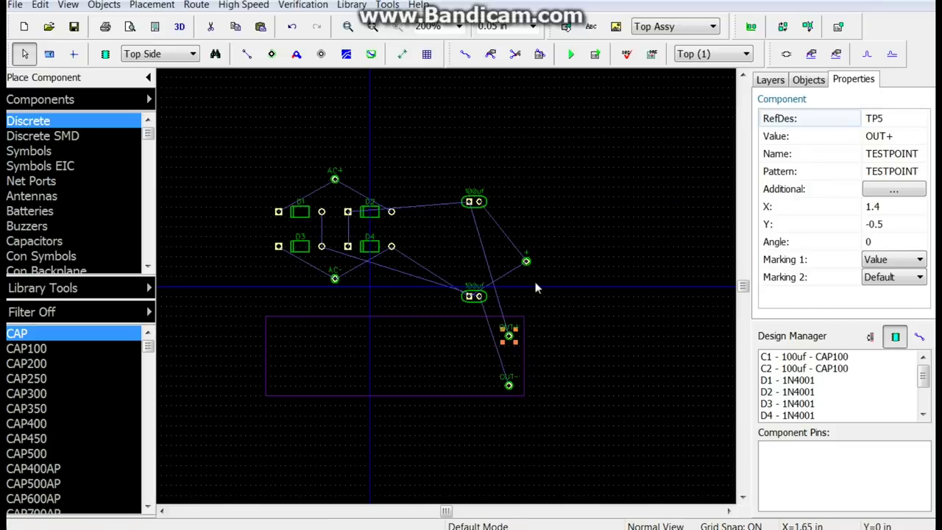
{"action": "left_click_drag", "start_coordinate": [525, 260], "coordinate": [511, 361]}
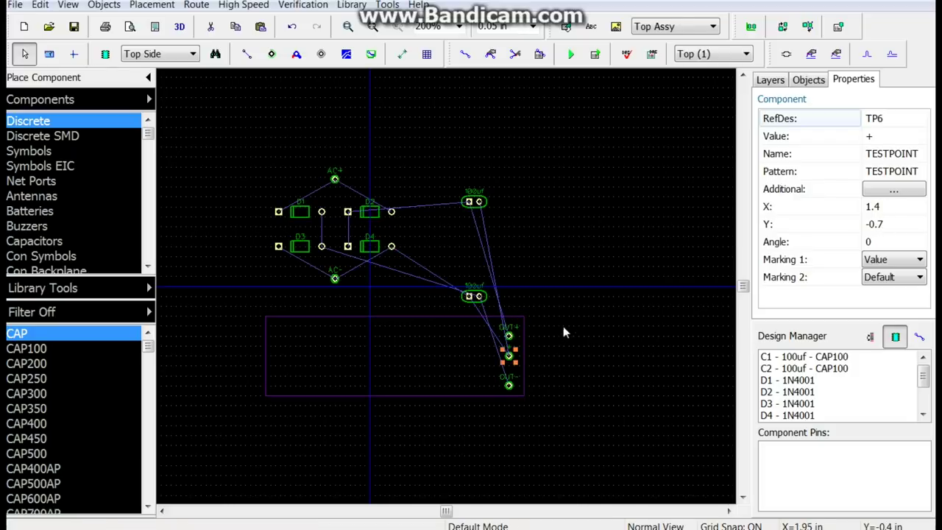
{"action": "left_click_drag", "start_coordinate": [475, 302], "coordinate": [474, 378]}
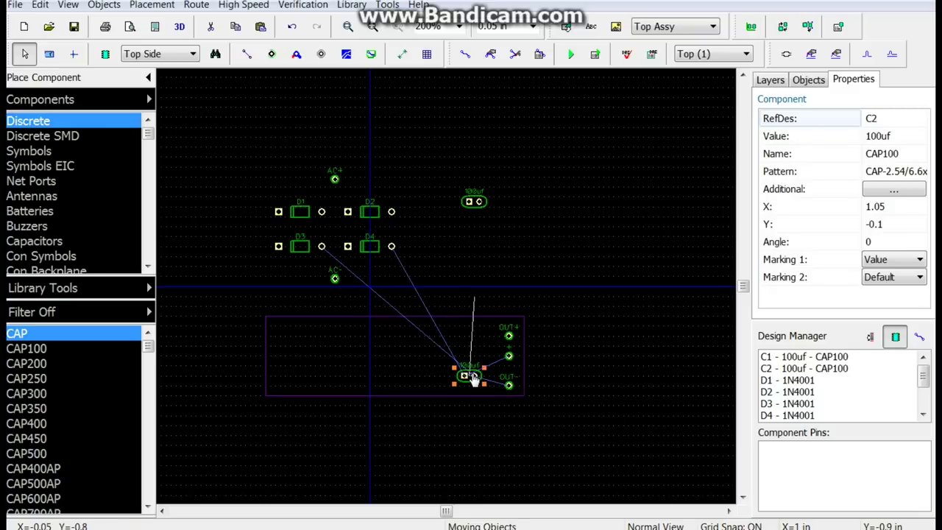
{"action": "left_click_drag", "start_coordinate": [477, 204], "coordinate": [480, 355]}
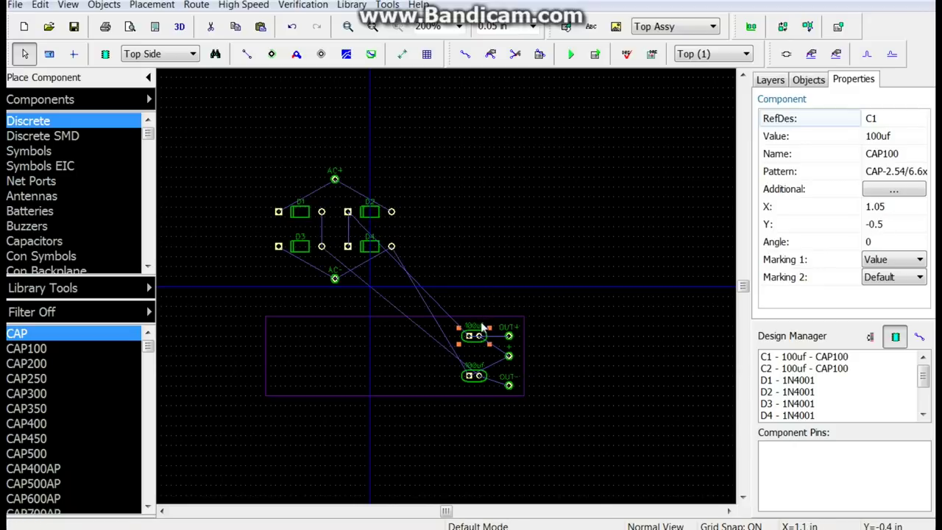
Rotate capacitors C1 and C2 to stand upright in their new positions
{"action": "key", "text": "r"}
{"action": "key", "text": "r"}
{"action": "key", "text": "r"}
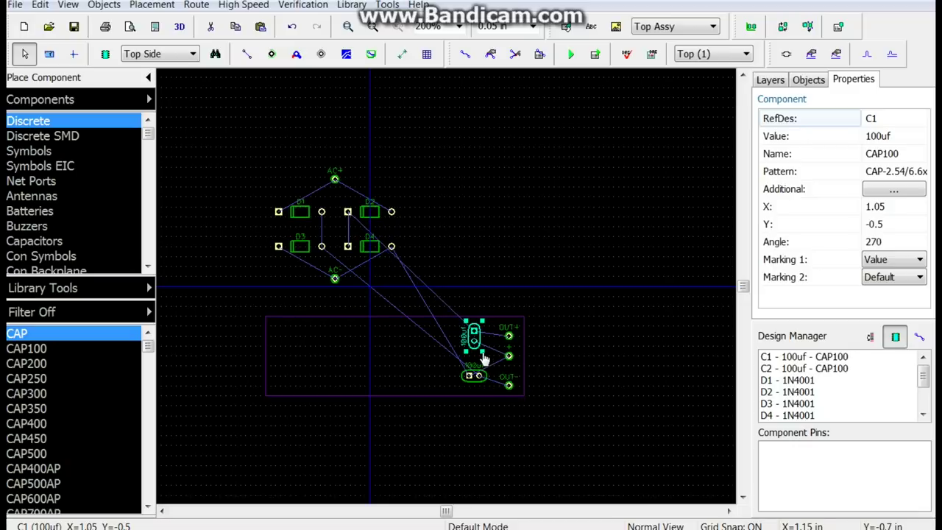
{"action": "left_click", "coordinate": [477, 377]}
{"action": "key", "text": "r"}
{"action": "key", "text": "r"}
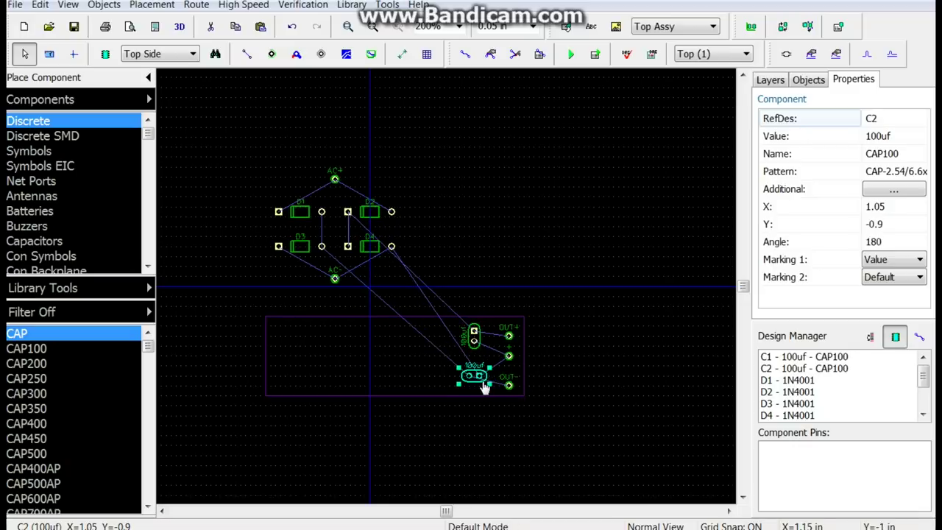
{"action": "key", "text": "r"}
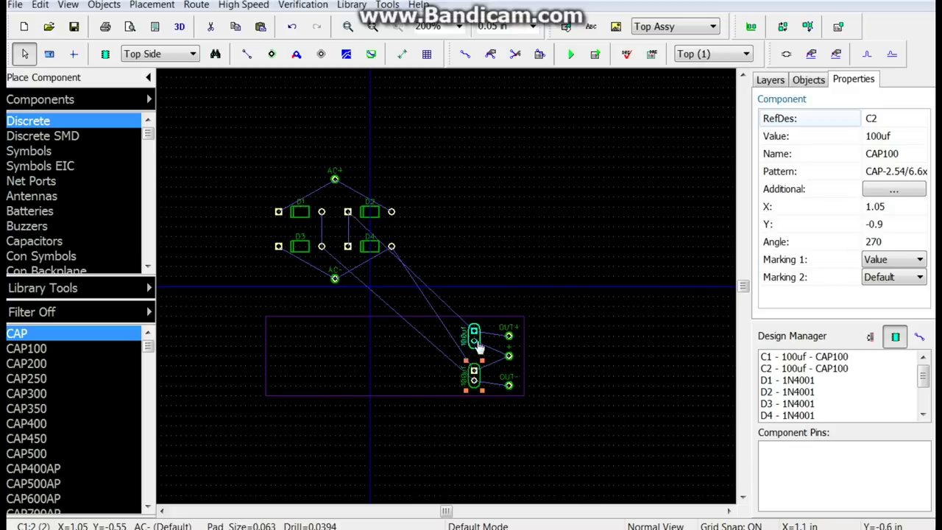
{"action": "left_click_drag", "start_coordinate": [475, 342], "coordinate": [475, 344]}
{"action": "left_click", "coordinate": [432, 352]}
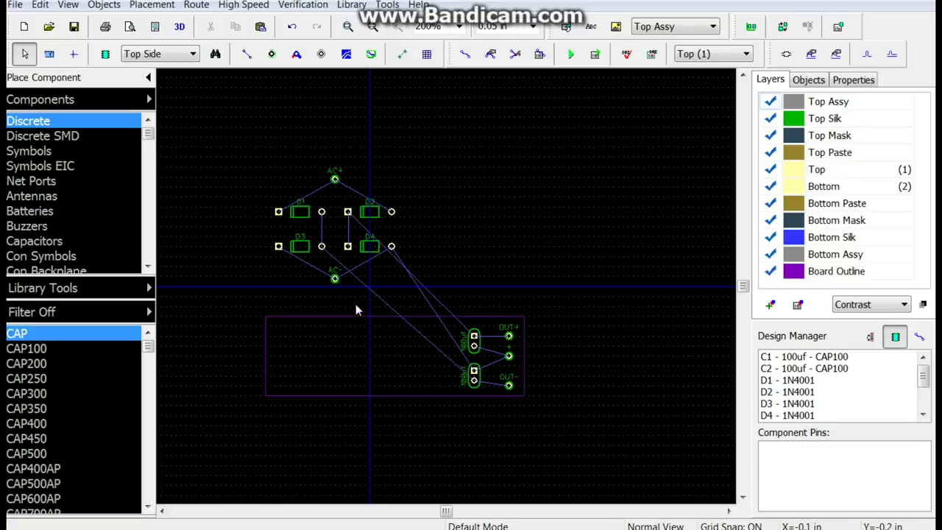
Move the AC- and AC+ test points into the board's lower-left and upper-left
{"action": "mouse_move", "coordinate": [337, 284]}
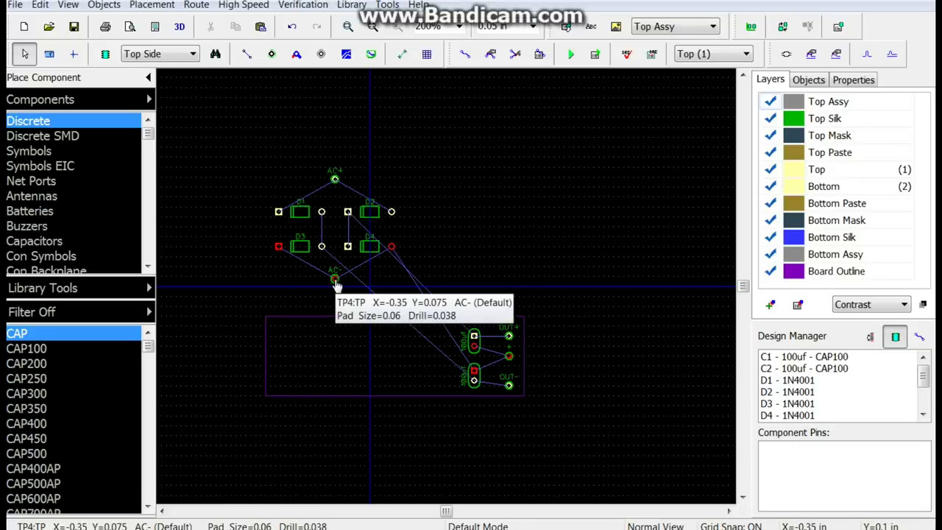
{"action": "left_click_drag", "start_coordinate": [336, 282], "coordinate": [273, 384]}
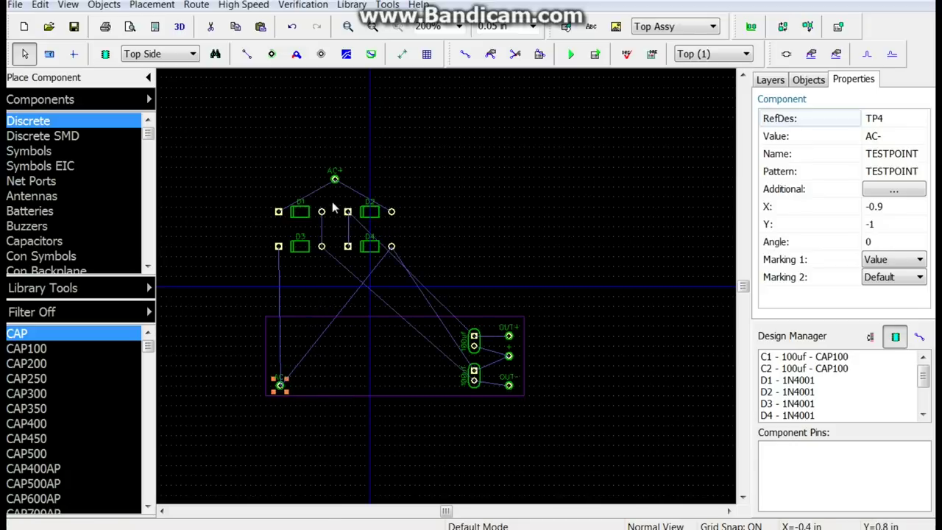
{"action": "left_click_drag", "start_coordinate": [337, 184], "coordinate": [280, 341]}
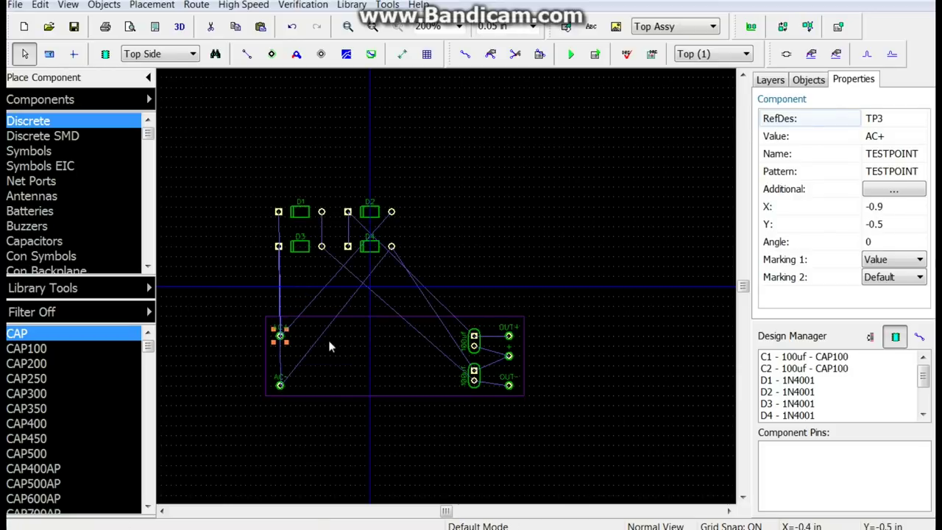
{"action": "left_click", "coordinate": [330, 344]}
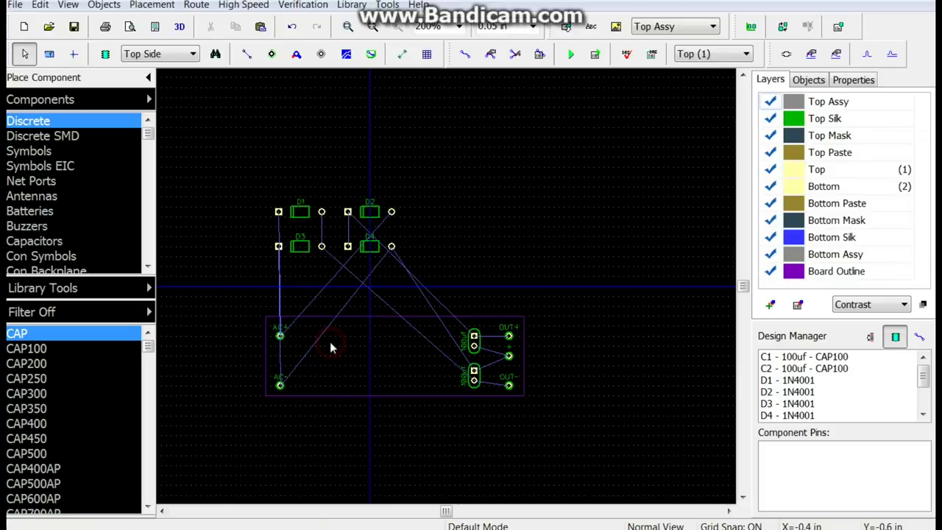
Rotate diode D3 and place it near AC-, with D4 beside it
{"action": "left_click", "coordinate": [302, 251]}
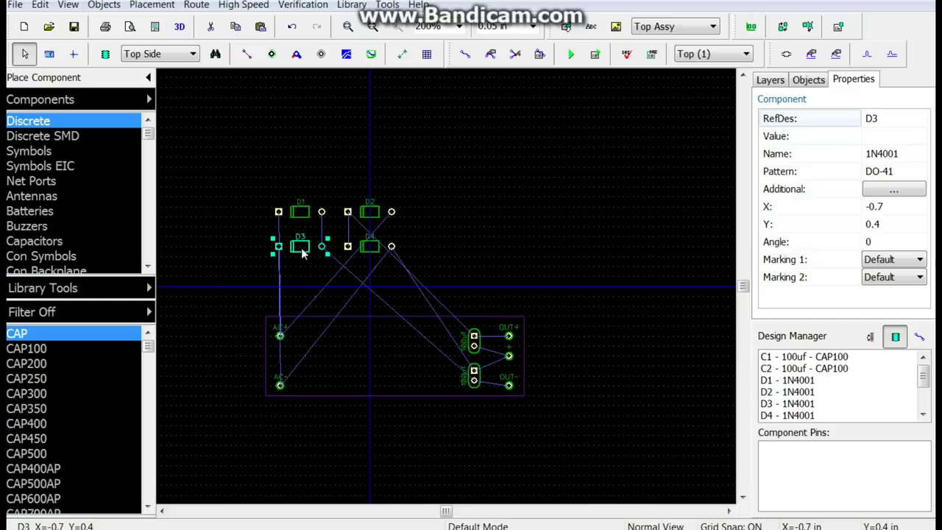
{"action": "key", "text": "r"}
{"action": "key", "text": "r"}
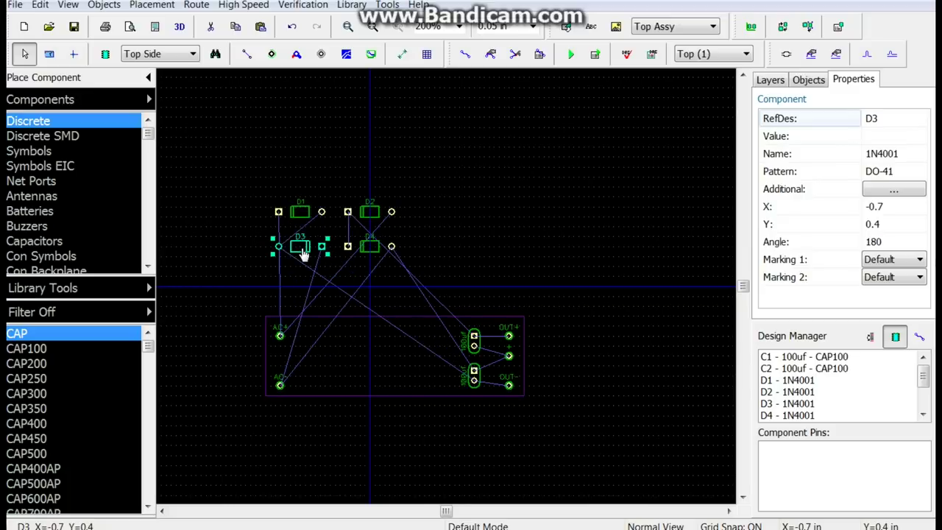
{"action": "left_click_drag", "start_coordinate": [301, 251], "coordinate": [333, 377]}
{"action": "key", "text": "r"}
{"action": "key", "text": "r"}
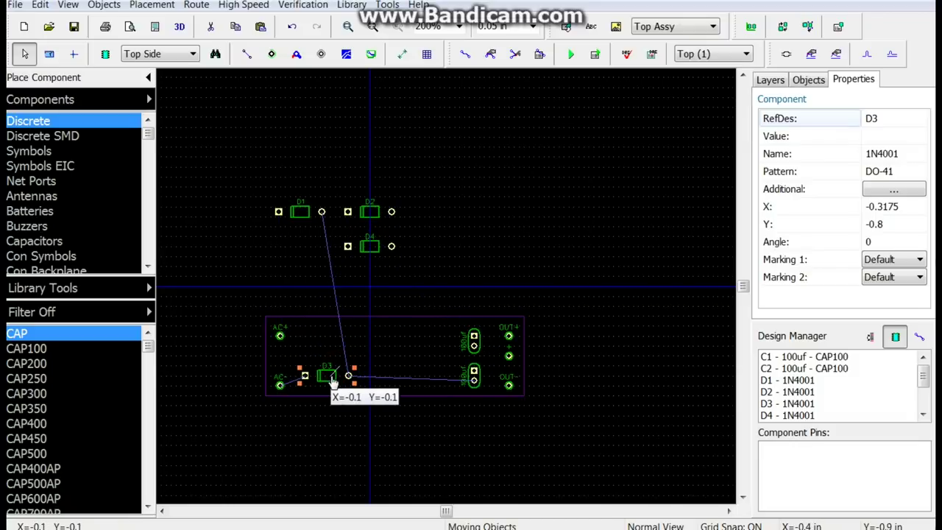
{"action": "left_click_drag", "start_coordinate": [330, 380], "coordinate": [328, 379]}
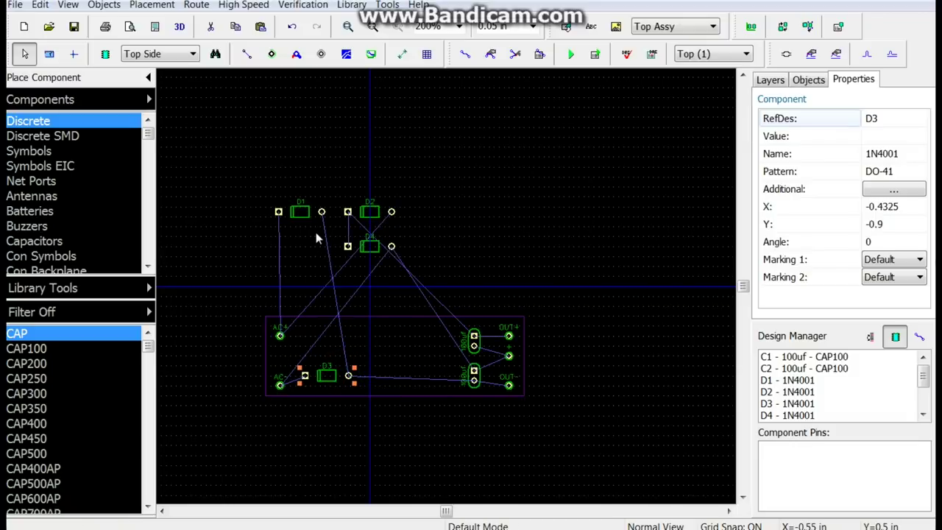
{"action": "left_click_drag", "start_coordinate": [370, 246], "coordinate": [385, 383]}
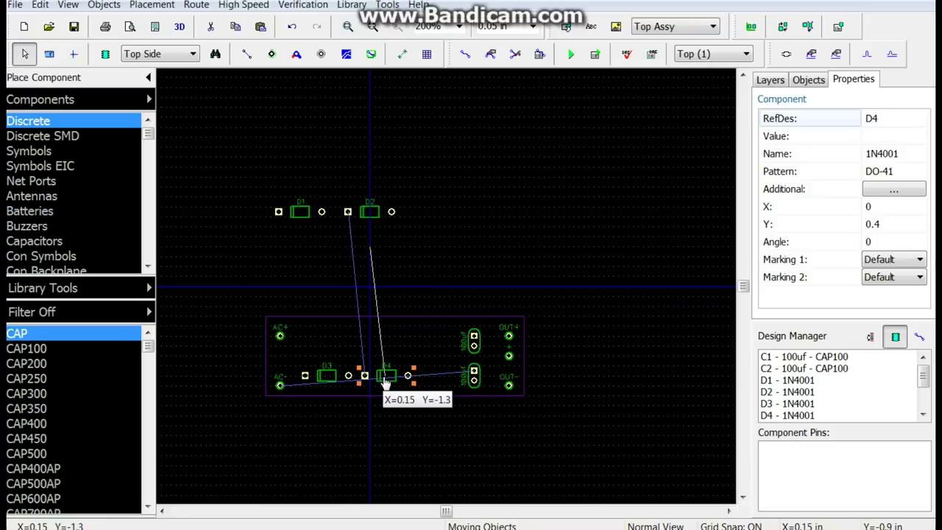
{"action": "left_click_drag", "start_coordinate": [383, 383], "coordinate": [383, 383]}
Place D1 near AC+ and D2 beside it, rotating D2 and D3 to lie horizontally
{"action": "left_click_drag", "start_coordinate": [312, 220], "coordinate": [334, 346]}
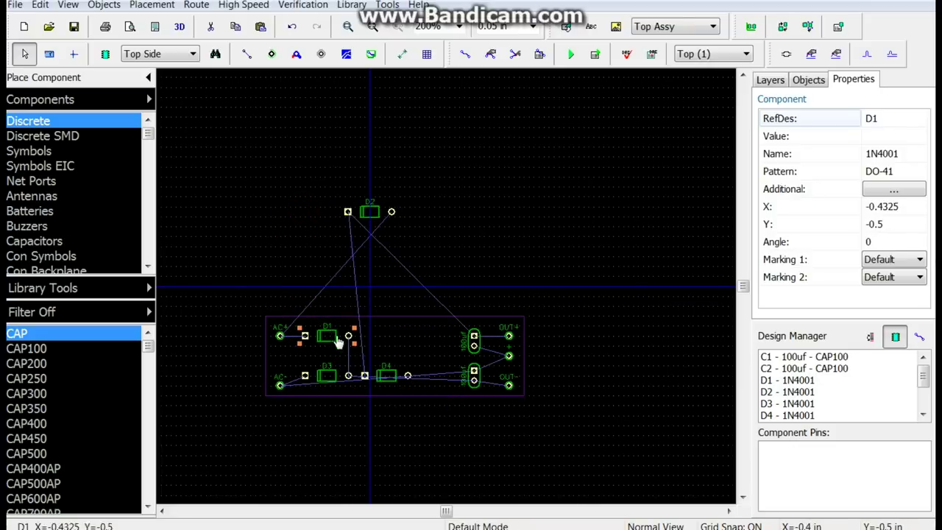
{"action": "left_click_drag", "start_coordinate": [370, 213], "coordinate": [393, 344]}
{"action": "key", "text": "r"}
{"action": "key", "text": "r"}
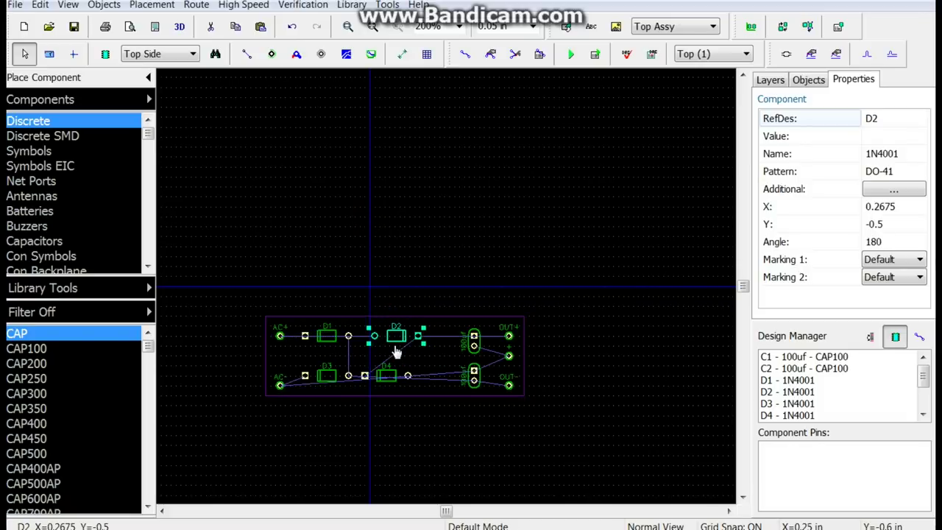
{"action": "left_click_drag", "start_coordinate": [394, 343], "coordinate": [392, 381]}
{"action": "key", "text": "r"}
{"action": "key", "text": "r"}
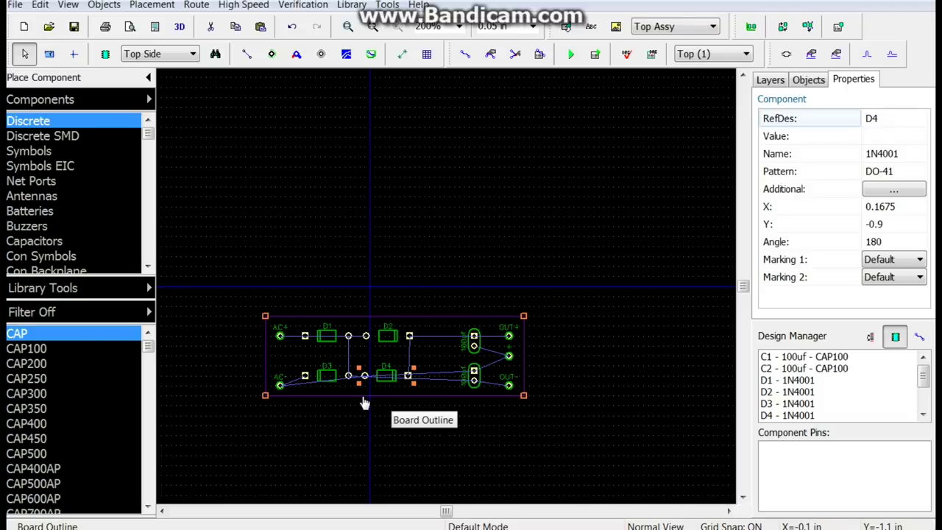
{"action": "left_click", "coordinate": [329, 378]}
{"action": "key", "text": "r"}
{"action": "key", "text": "r"}
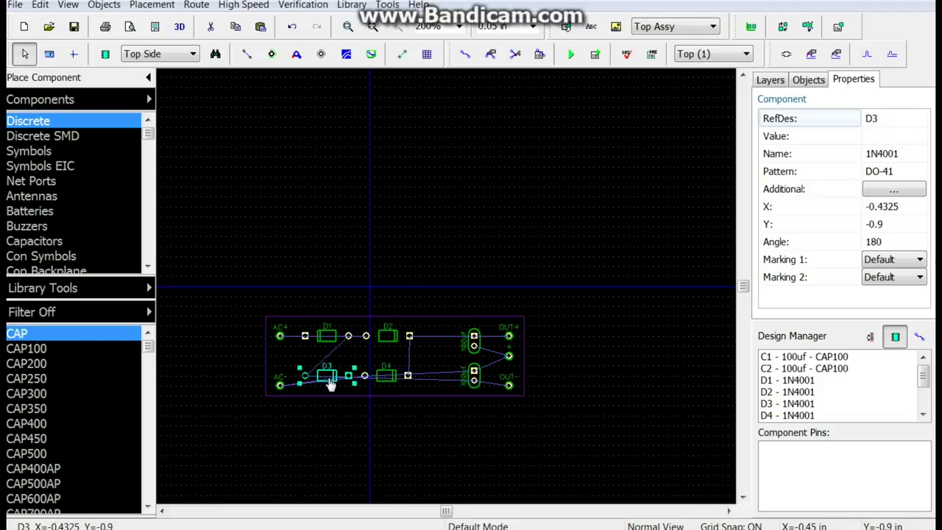
{"action": "left_click", "coordinate": [328, 337]}
{"action": "key", "text": "r"}
{"action": "key", "text": "r"}
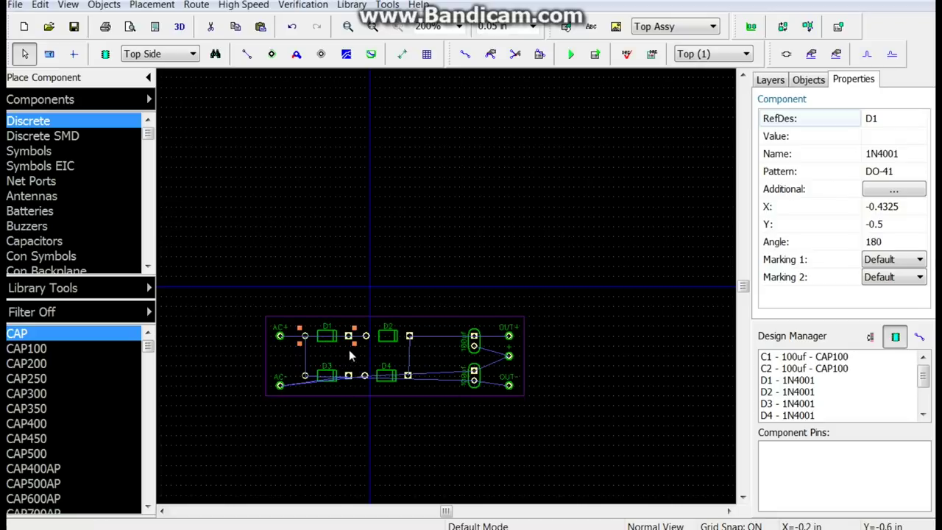
Move D1 down a grid step, bring D3 up below it and flip D3
{"action": "scroll", "coordinate": [387, 377], "scroll_direction": "up", "scroll_amount": 3}
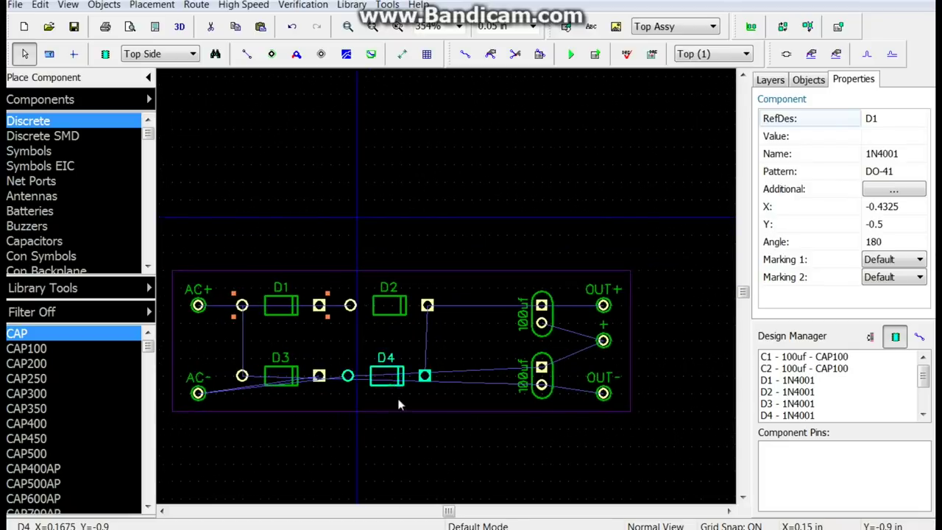
{"action": "left_click_drag", "start_coordinate": [742, 292], "coordinate": [683, 349]}
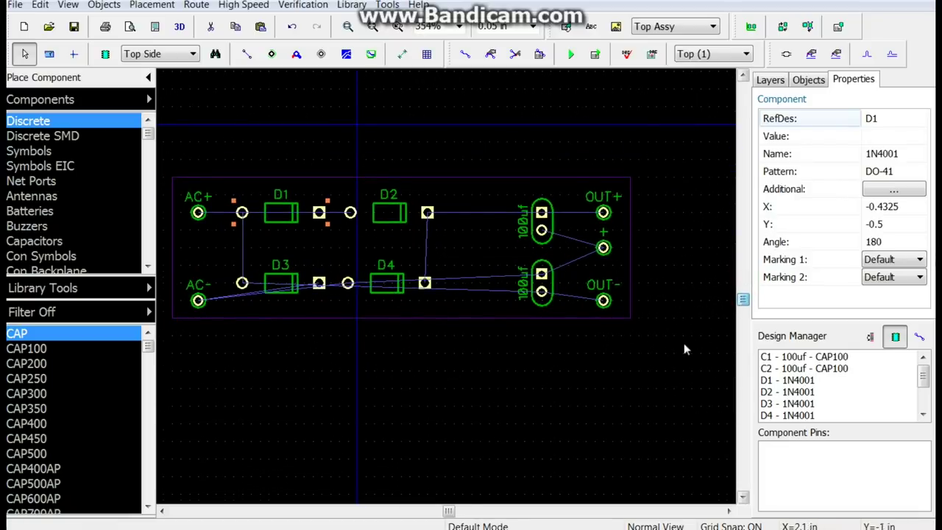
{"action": "left_click_drag", "start_coordinate": [447, 510], "coordinate": [440, 511]}
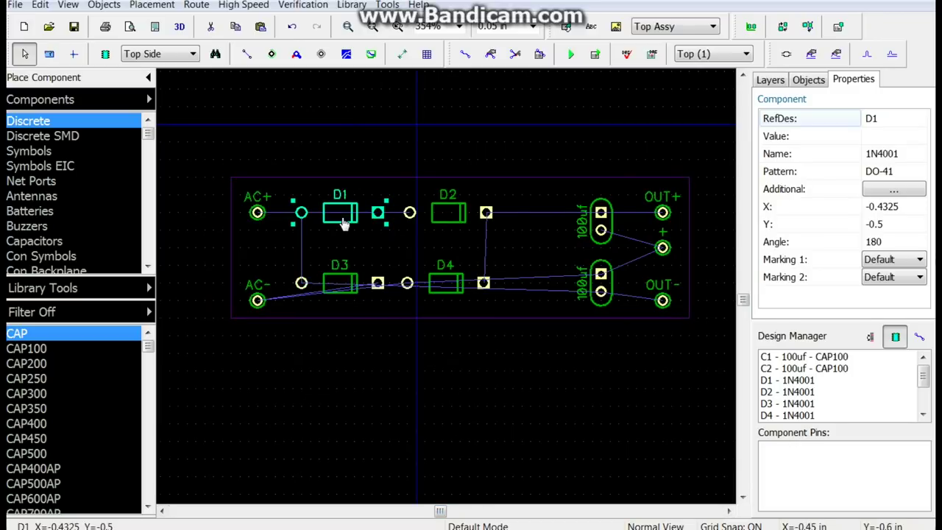
{"action": "left_click_drag", "start_coordinate": [342, 223], "coordinate": [345, 240]}
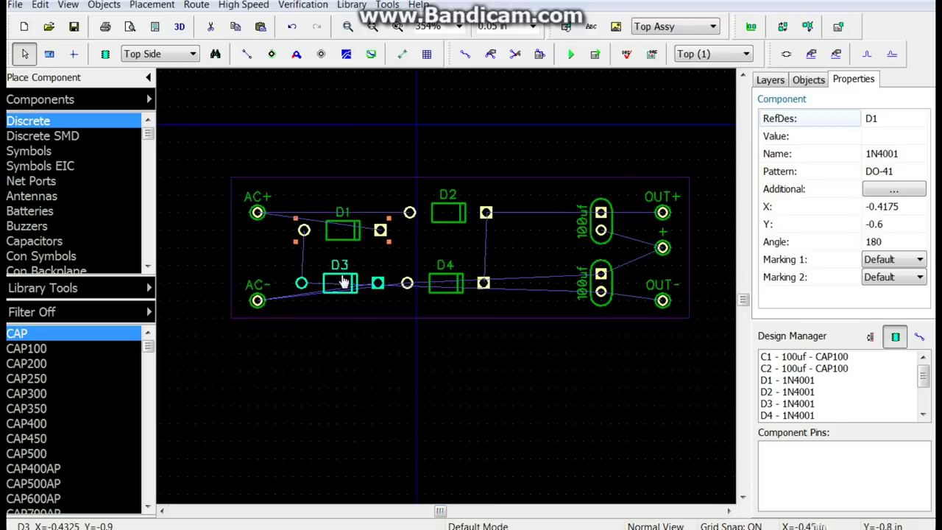
{"action": "mouse_move", "coordinate": [343, 281]}
{"action": "left_mouse_down"}
{"action": "mouse_move", "coordinate": [352, 252]}
{"action": "mouse_move", "coordinate": [340, 270]}
{"action": "mouse_move", "coordinate": [469, 249]}
{"action": "mouse_move", "coordinate": [339, 271]}
{"action": "left_mouse_up"}
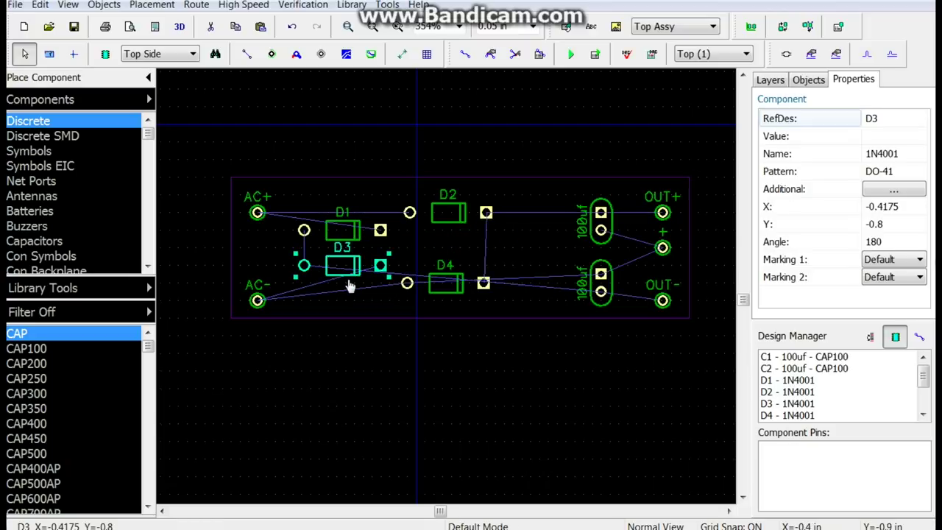
{"action": "key", "text": "r"}
{"action": "key", "text": "r"}
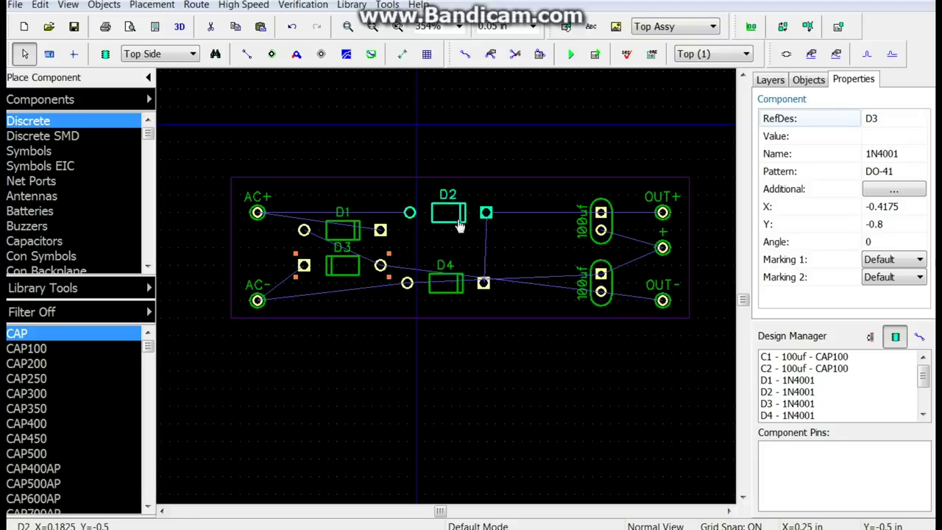
Move D2 down-left, flip D4 and place it next to D3
{"action": "left_click_drag", "start_coordinate": [454, 215], "coordinate": [446, 234]}
{"action": "left_click", "coordinate": [446, 296]}
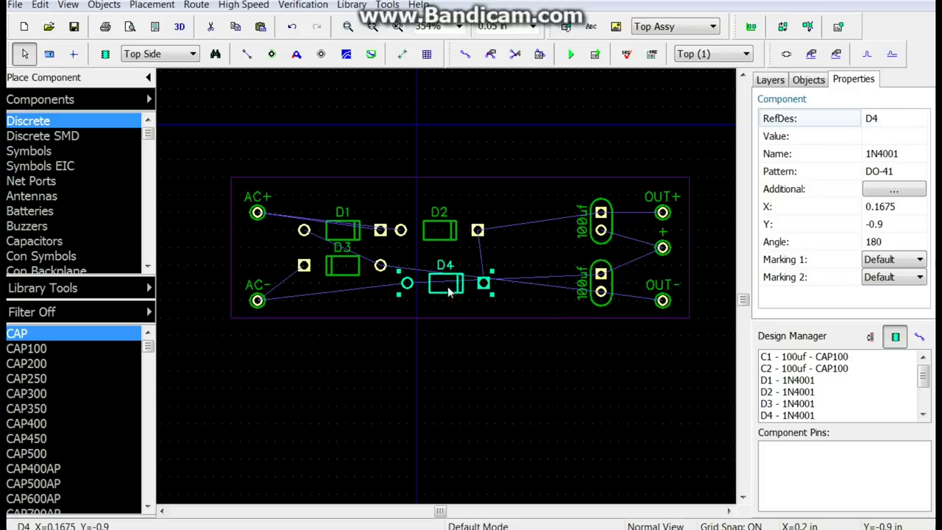
{"action": "key", "text": "r"}
{"action": "key", "text": "r"}
{"action": "left_click_drag", "start_coordinate": [449, 292], "coordinate": [440, 274]}
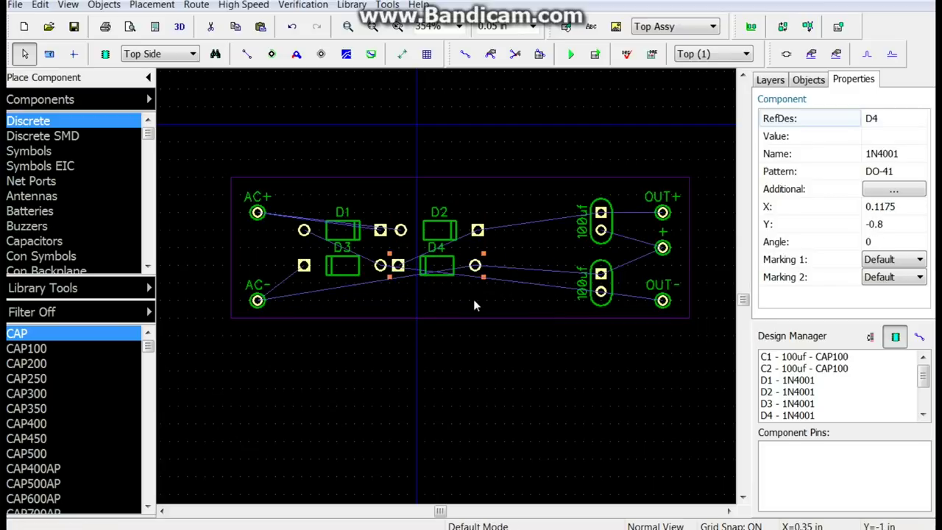
{"action": "left_click", "coordinate": [469, 300]}
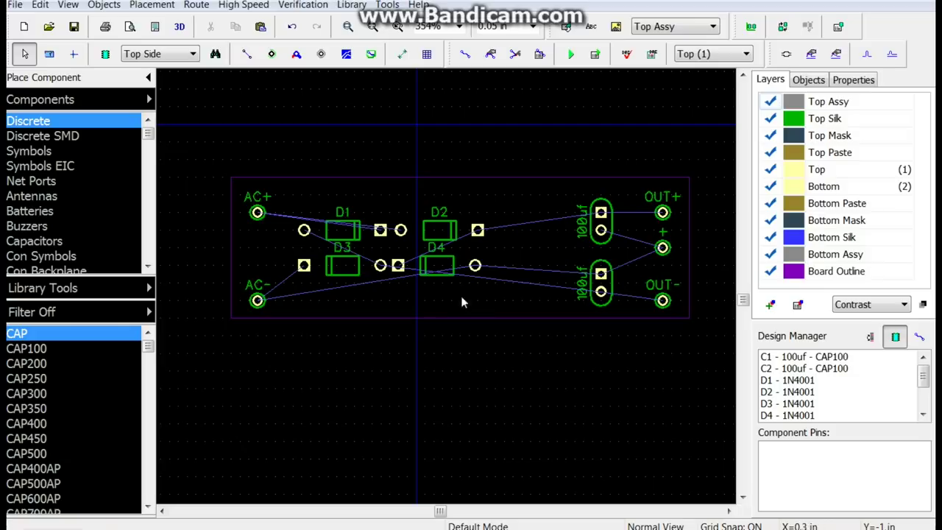
Shift D4 and D2 right by 0.05 in, ending D2 at X 0.1825
{"action": "left_click", "coordinate": [445, 275]}
{"action": "left_click_drag", "start_coordinate": [445, 276], "coordinate": [452, 277]}
{"action": "left_click", "coordinate": [450, 236]}
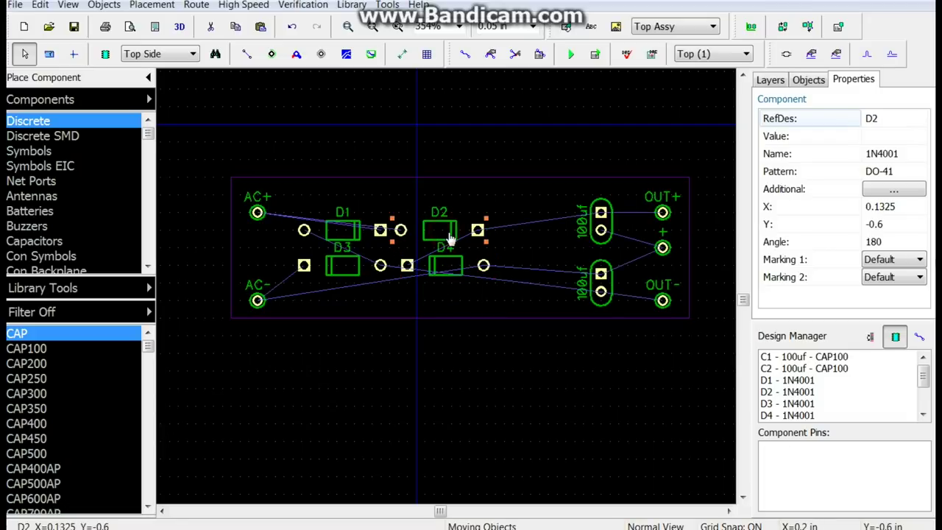
{"action": "left_click_drag", "start_coordinate": [451, 238], "coordinate": [447, 240]}
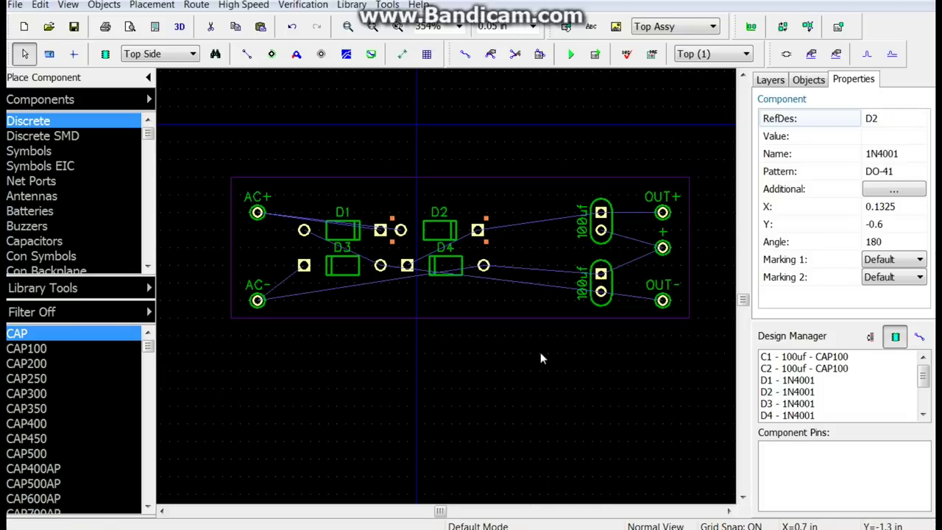
{"action": "key", "text": "Right"}
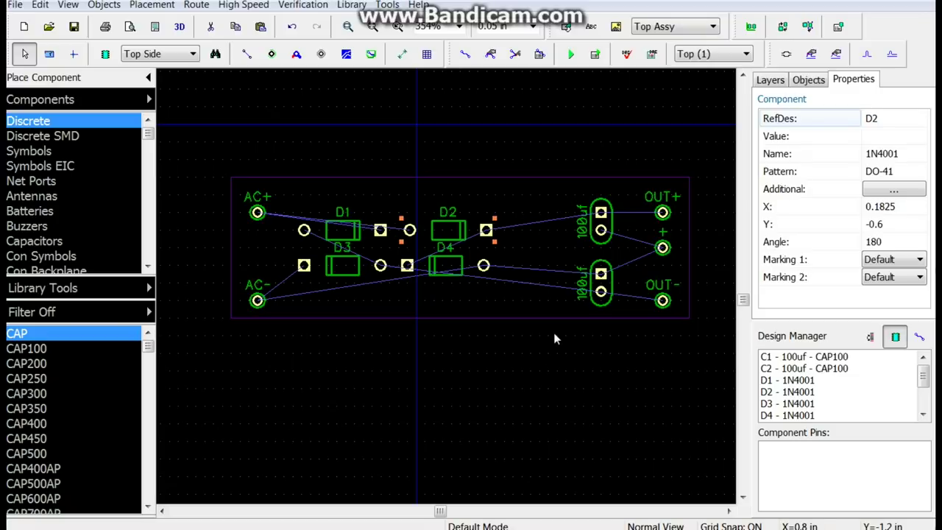
{"action": "left_click", "coordinate": [537, 364]}
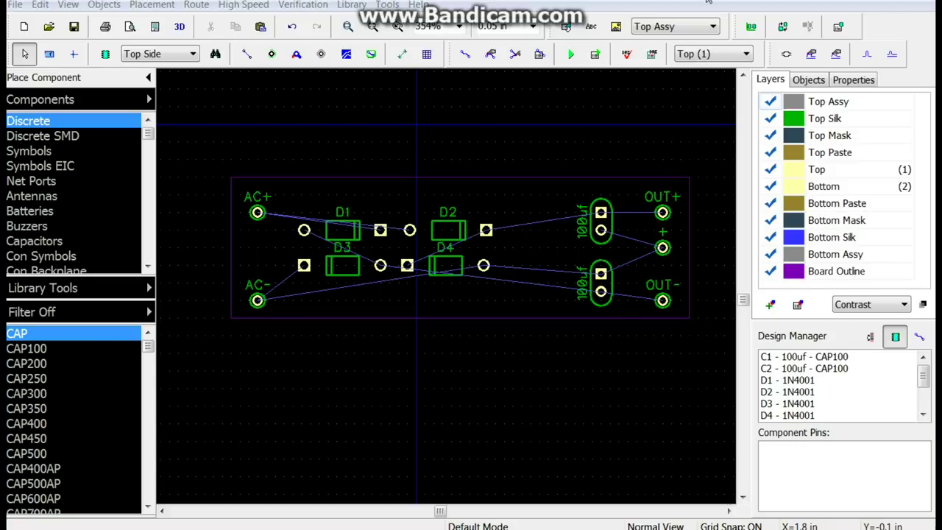
Autoroute the board so every unrouted connection becomes a copper trace
{"action": "left_click", "coordinate": [573, 59]}
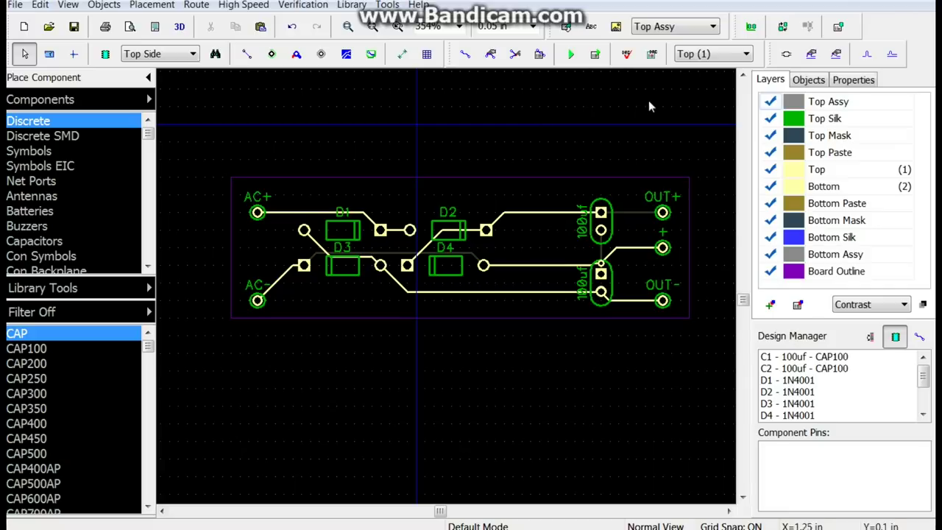
{"action": "left_click", "coordinate": [719, 54]}
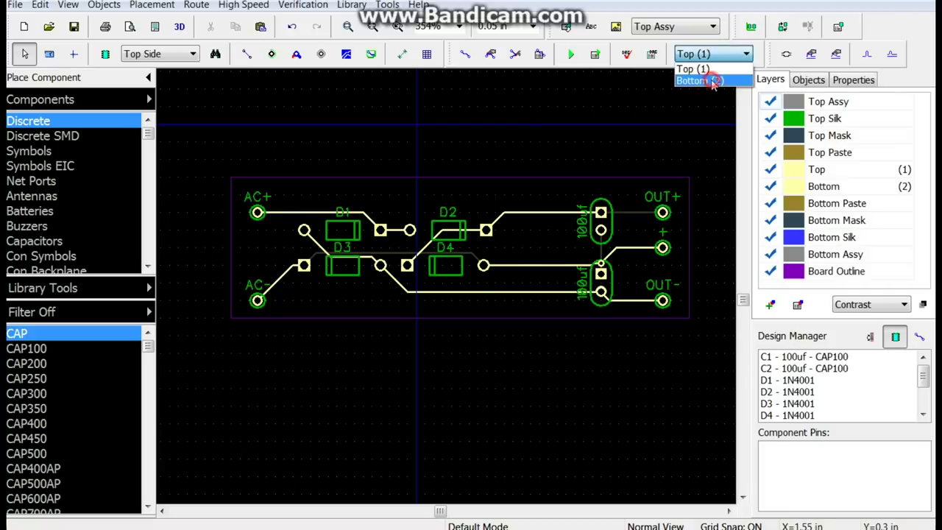
On Bottom (2), draw a copper pour outline with corners just inside the board edge
{"action": "left_click", "coordinate": [711, 80]}
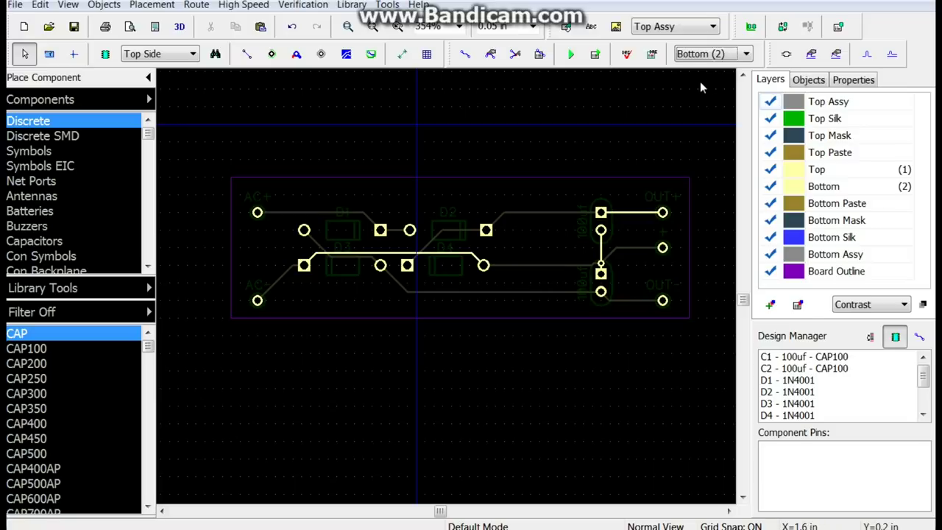
{"action": "left_click", "coordinate": [346, 55]}
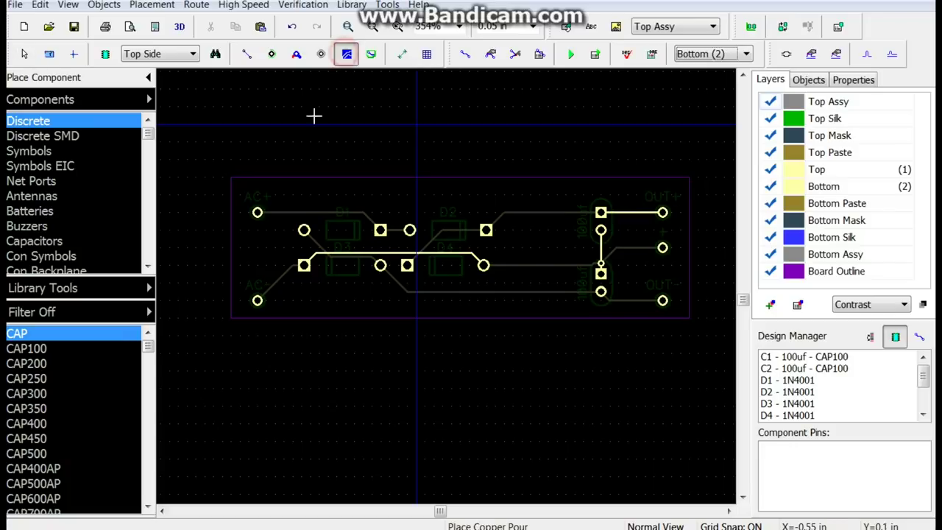
{"action": "left_click", "coordinate": [249, 194]}
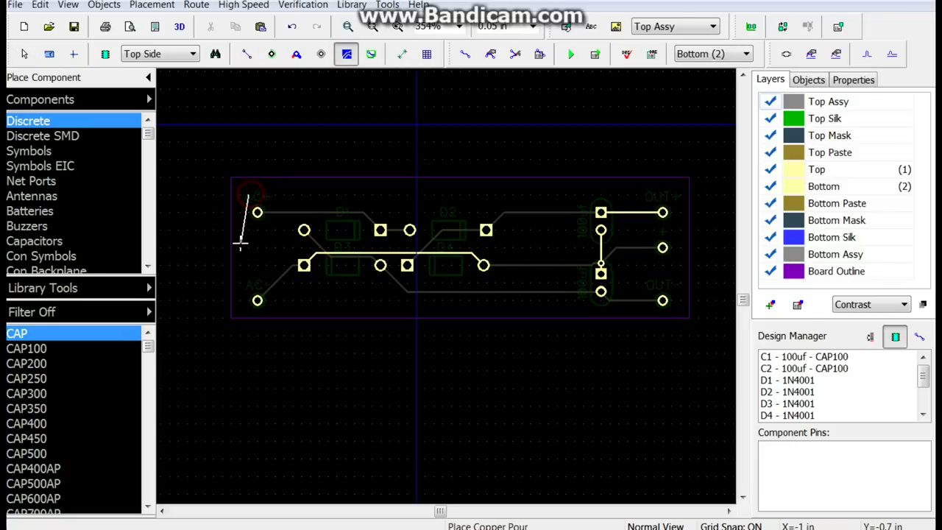
{"action": "left_click", "coordinate": [247, 316]}
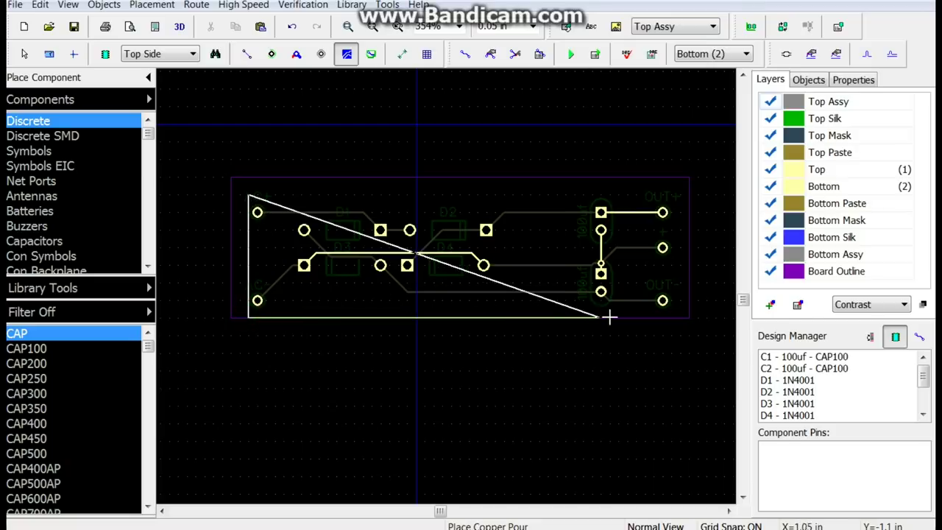
{"action": "left_click", "coordinate": [680, 317]}
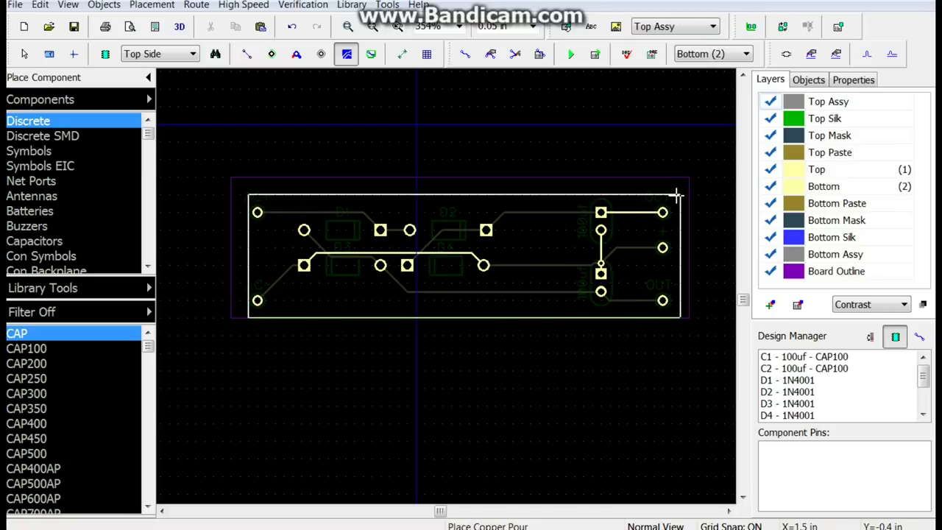
Close the pour outline and connect the bottom copper pour to the DC- net
{"action": "right_click", "coordinate": [677, 196]}
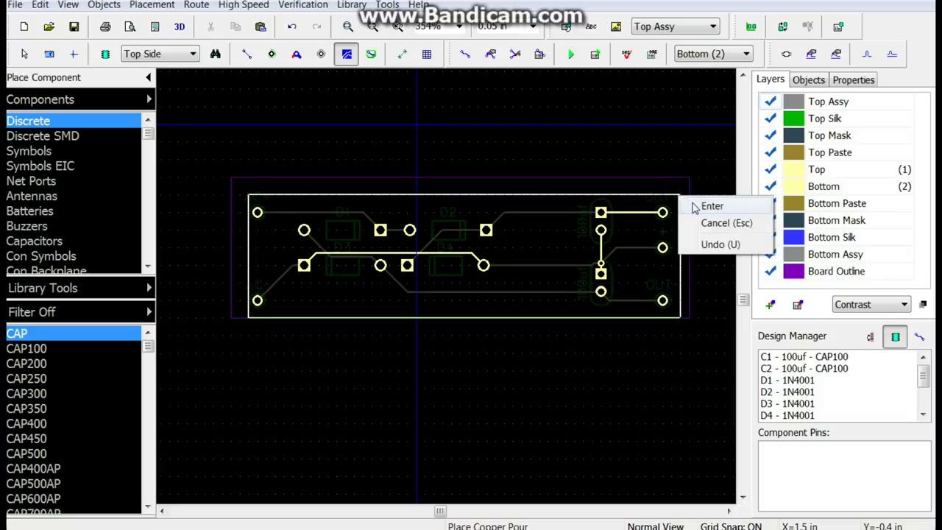
{"action": "left_click", "coordinate": [696, 208]}
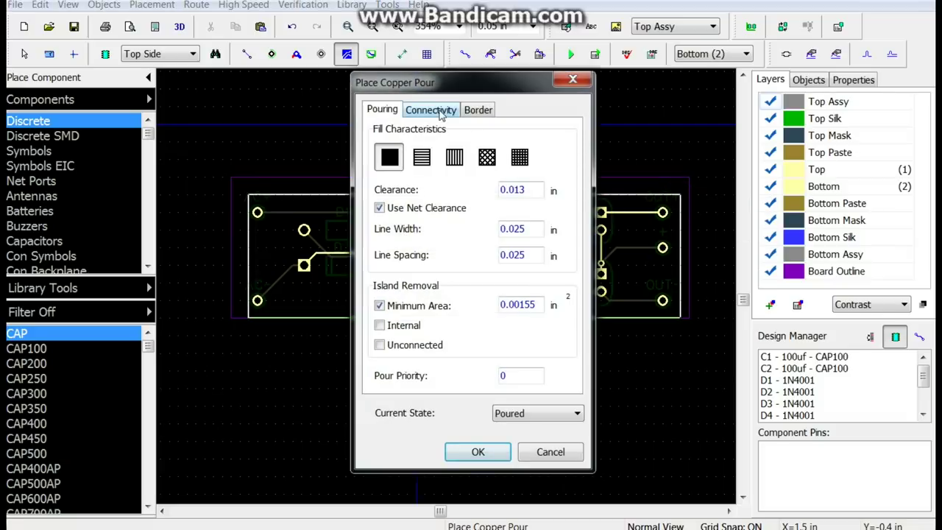
{"action": "left_click", "coordinate": [439, 110]}
{"action": "left_click", "coordinate": [523, 142]}
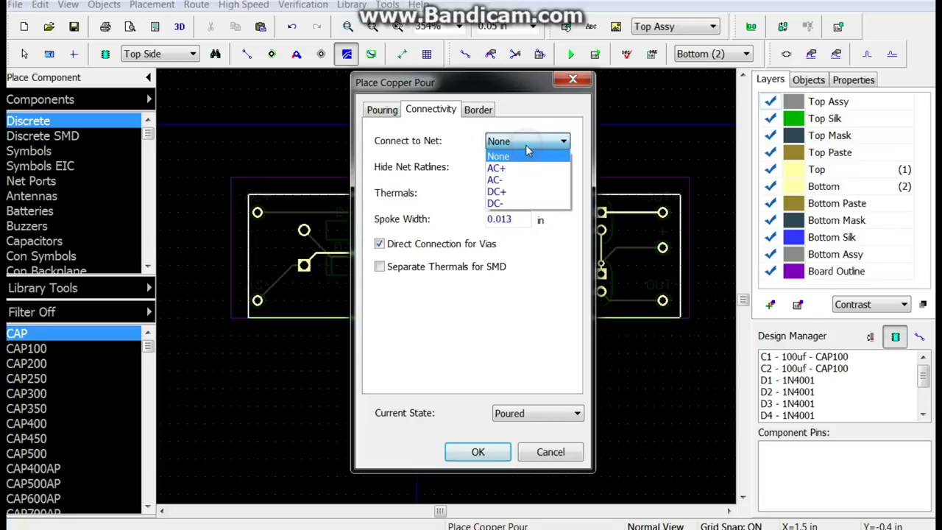
{"action": "left_click", "coordinate": [518, 203]}
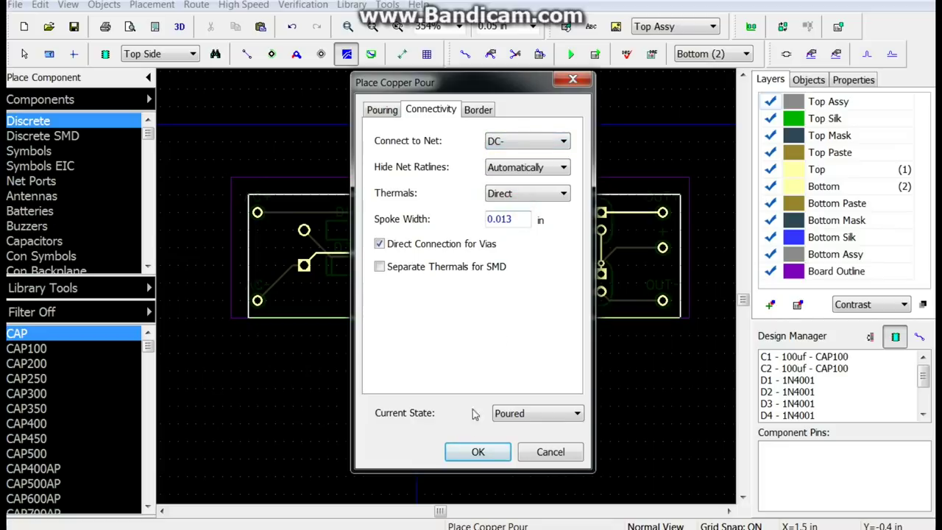
{"action": "left_click", "coordinate": [476, 451]}
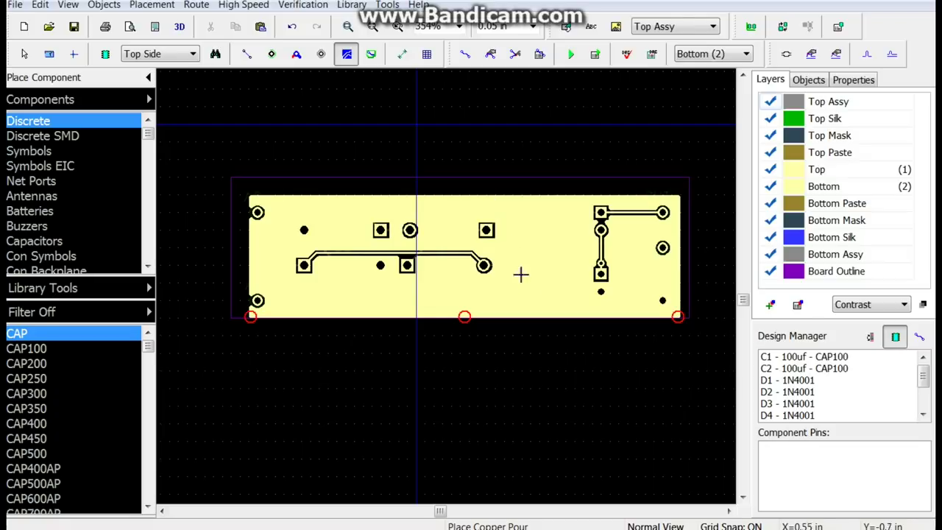
Shift the copper pour outline and raise its bottom corners to level it
{"action": "left_click", "coordinate": [24, 56]}
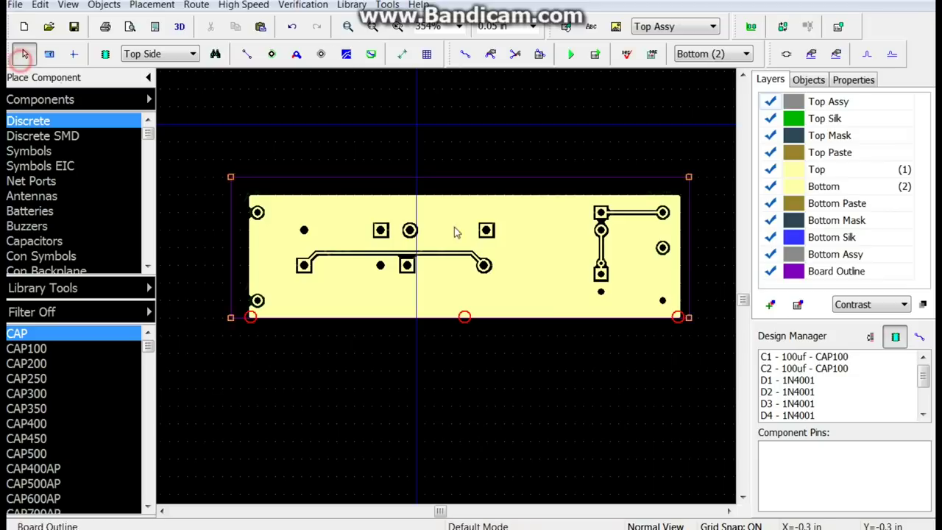
{"action": "mouse_move", "coordinate": [576, 325]}
{"action": "left_mouse_down"}
{"action": "mouse_move", "coordinate": [574, 311]}
{"action": "mouse_move", "coordinate": [566, 328]}
{"action": "left_mouse_up"}
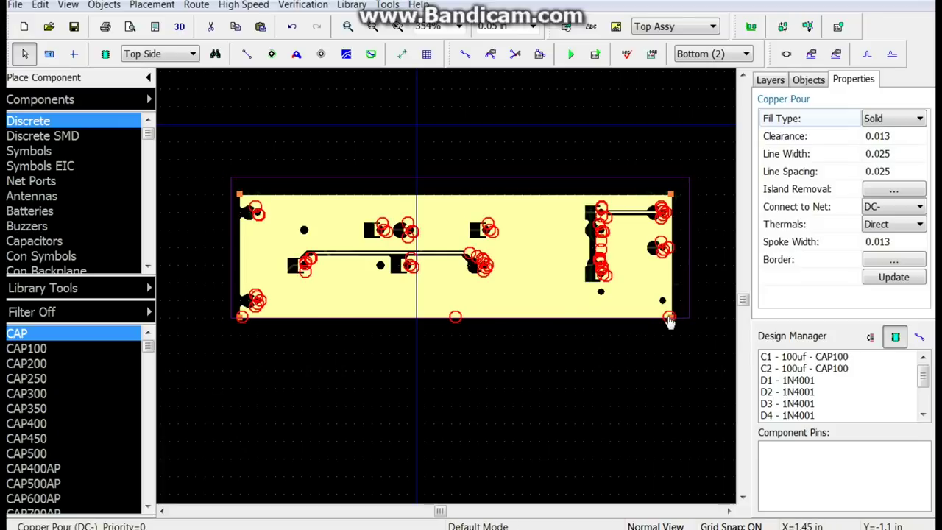
{"action": "left_click_drag", "start_coordinate": [669, 319], "coordinate": [669, 304]}
{"action": "left_click_drag", "start_coordinate": [234, 319], "coordinate": [237, 309]}
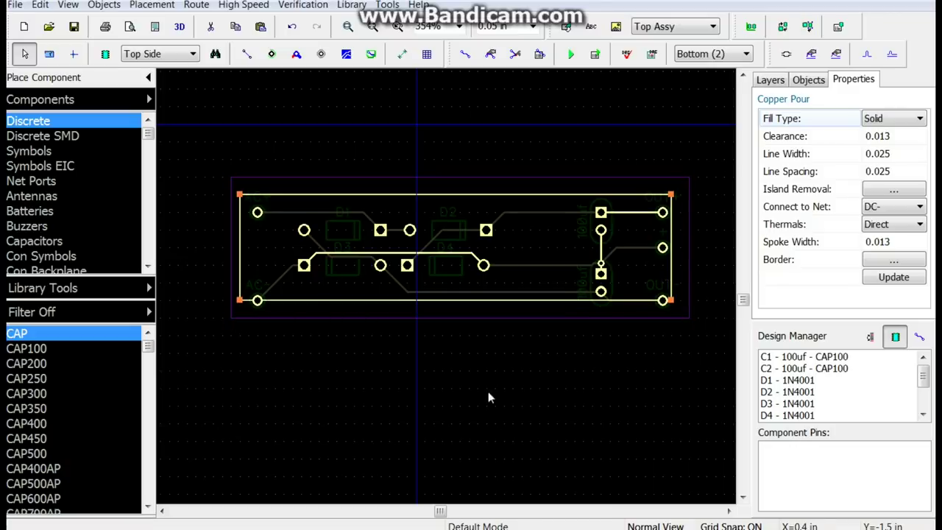
{"action": "left_click", "coordinate": [483, 388]}
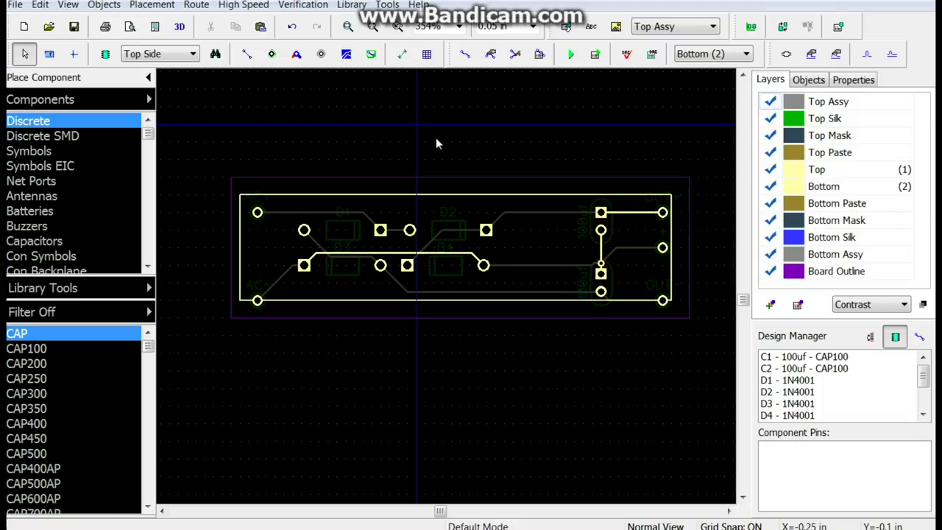
Switch the working layer to Top (1) and start saving the layout
{"action": "left_click", "coordinate": [705, 54]}
{"action": "left_click", "coordinate": [705, 66]}
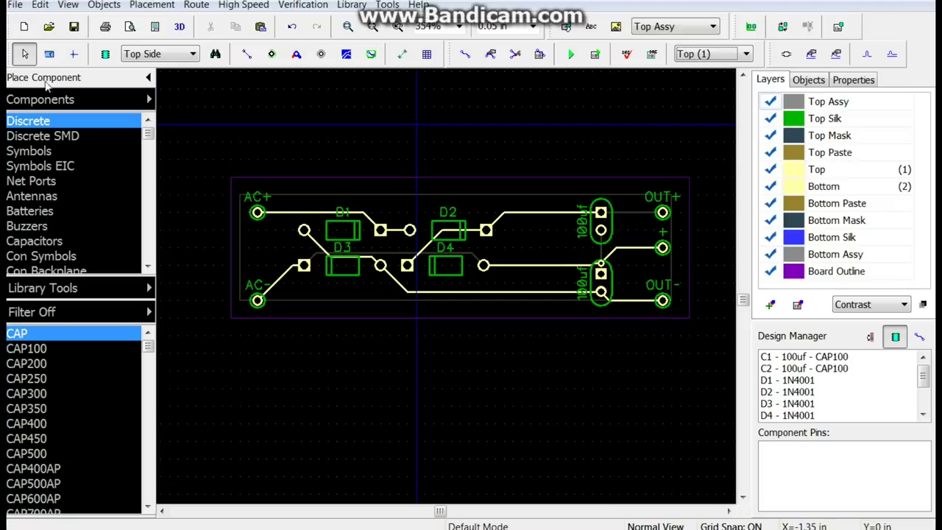
{"action": "left_click", "coordinate": [73, 26]}
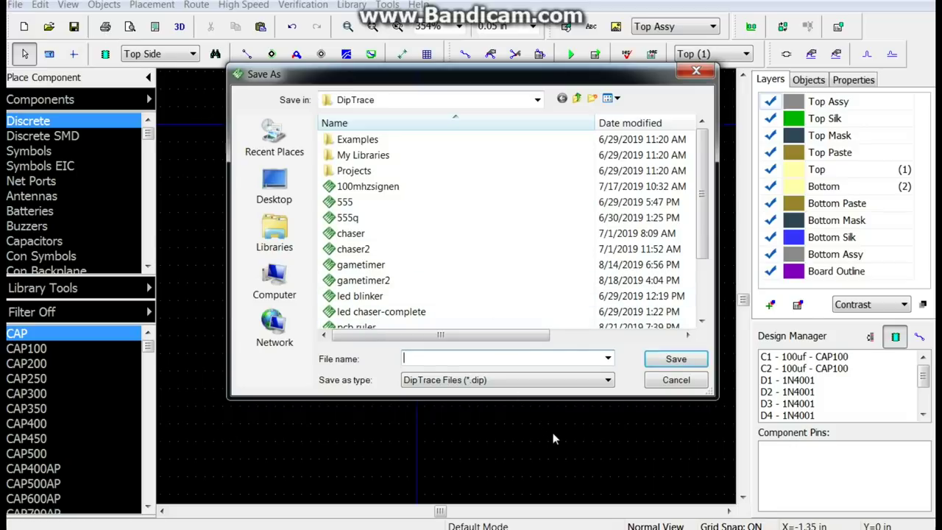
Save the layout as a .dip file named 'bridge doubler'
{"action": "type", "text": "bri"}
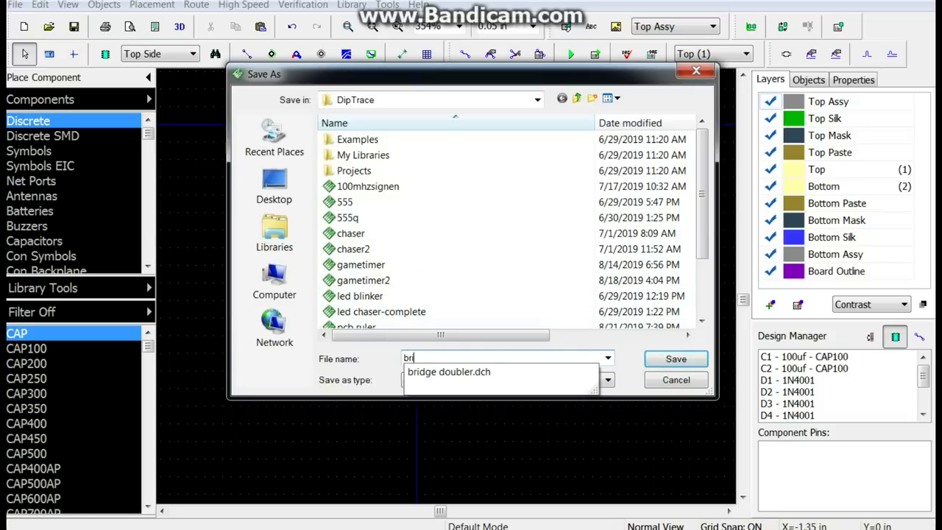
{"action": "type", "text": "dge doubler"}
{"action": "key", "text": "Return"}
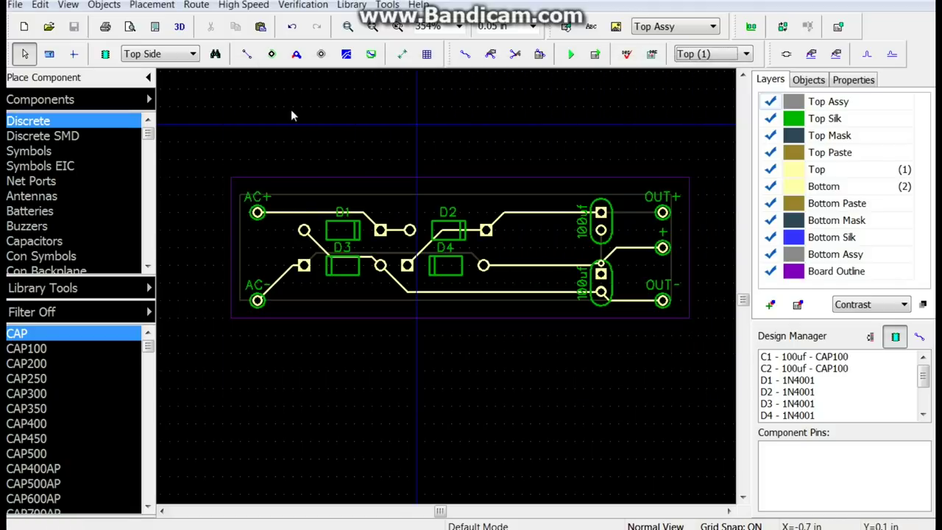
Run the design rule check and dismiss the no-errors report
{"action": "left_click", "coordinate": [301, 6]}
{"action": "left_click", "coordinate": [337, 22]}
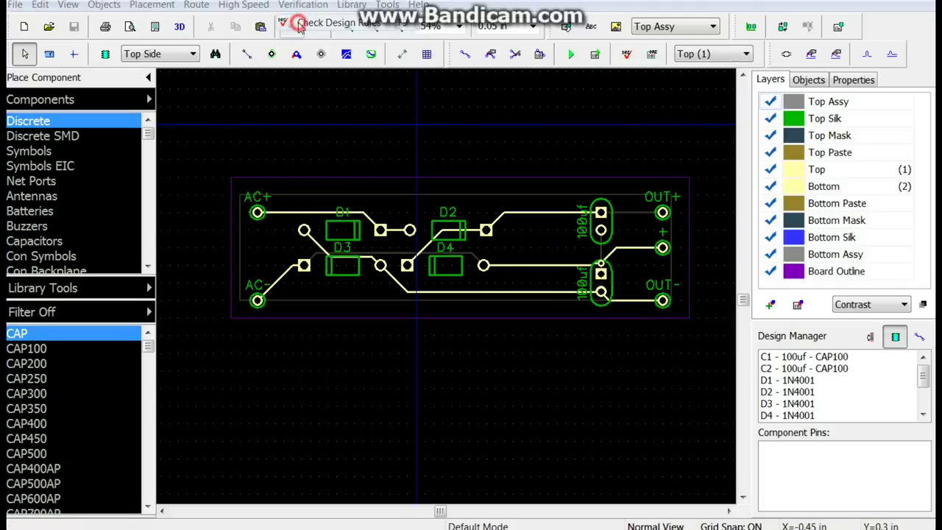
{"action": "left_click", "coordinate": [533, 299]}
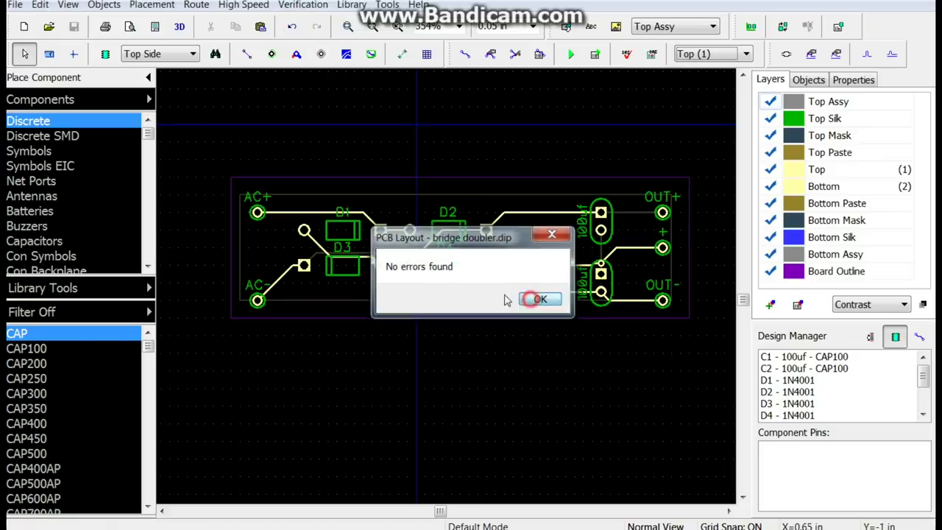
{"action": "left_click", "coordinate": [302, 5]}
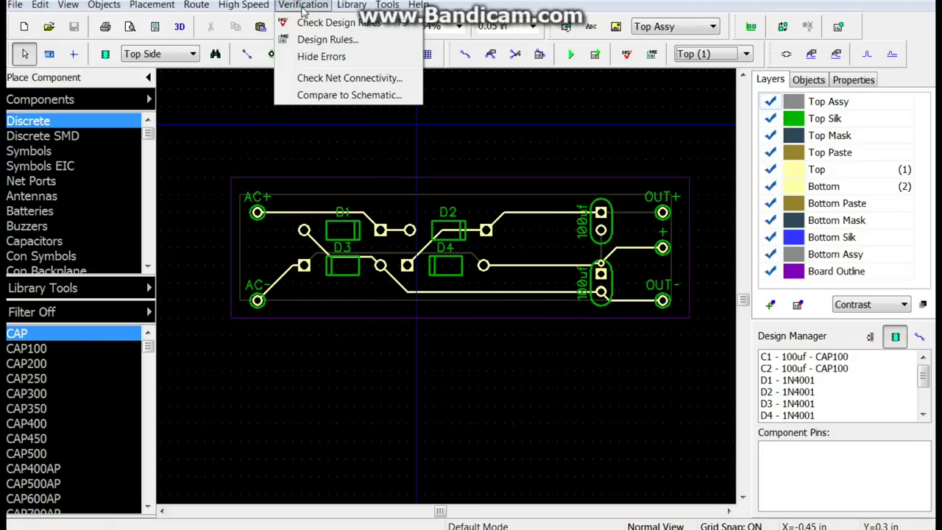
{"action": "left_click", "coordinate": [301, 6]}
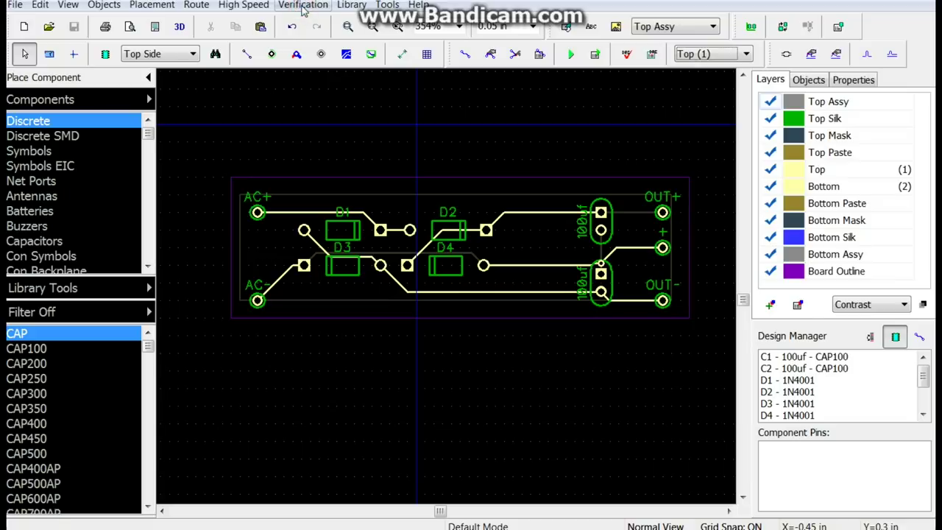
Switch to Bottom (2) and fill the bottom-layer copper pour
{"action": "left_click", "coordinate": [703, 53]}
{"action": "left_click", "coordinate": [699, 80]}
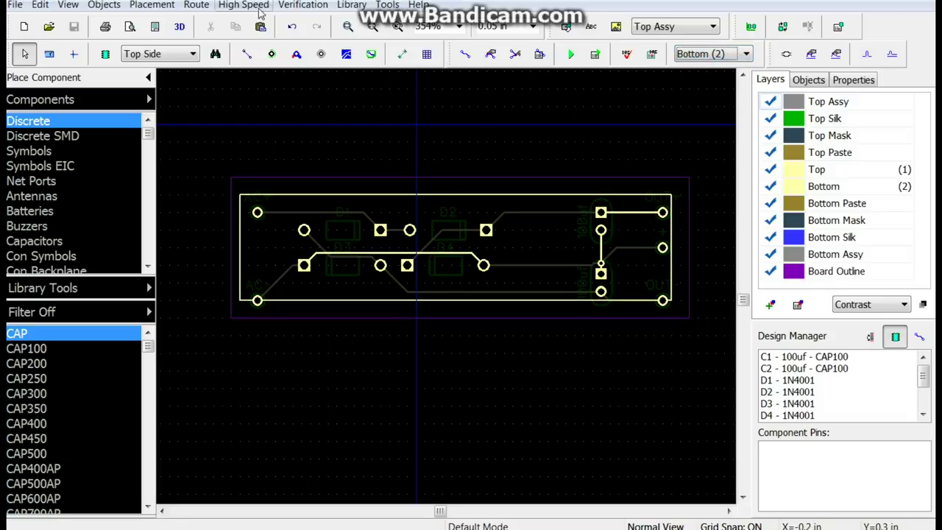
{"action": "left_click", "coordinate": [371, 54]}
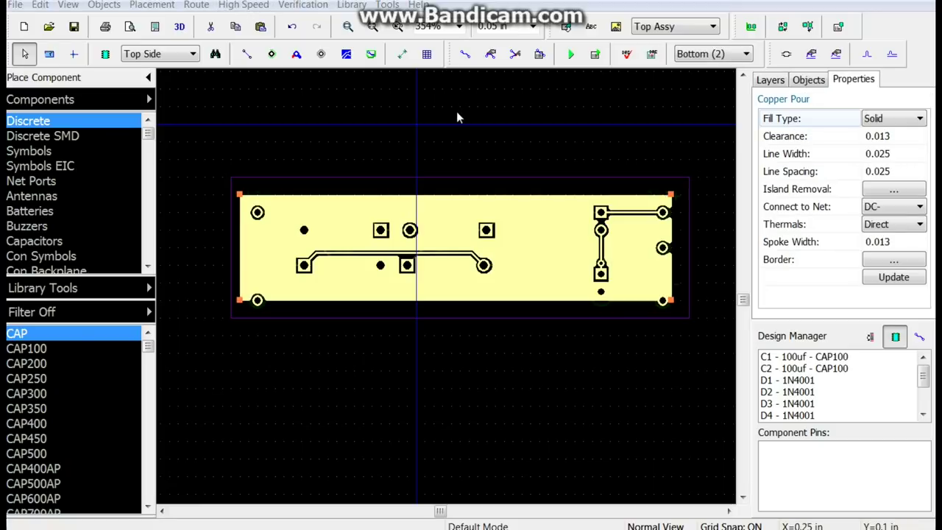
Place the happybear image from the Pictures library on Bottom Silk near the board's right end
{"action": "left_click", "coordinate": [616, 27]}
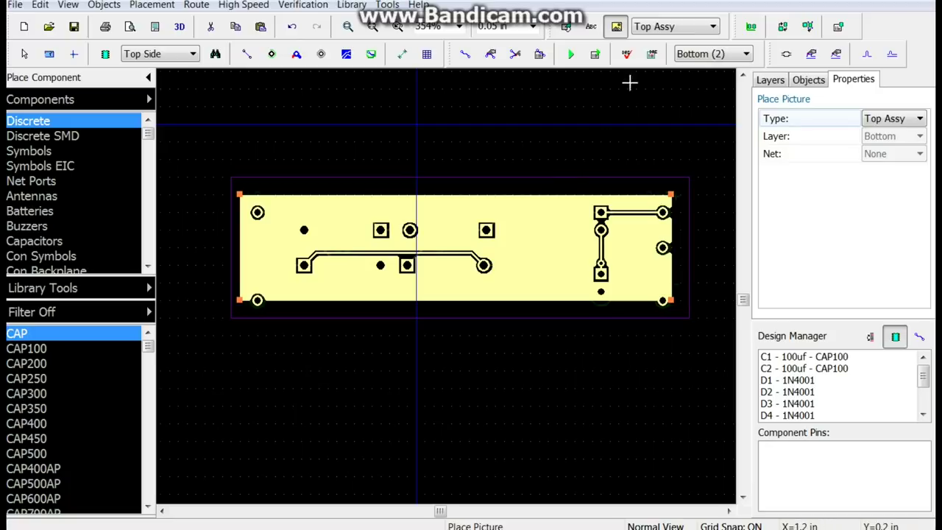
{"action": "left_click", "coordinate": [668, 29]}
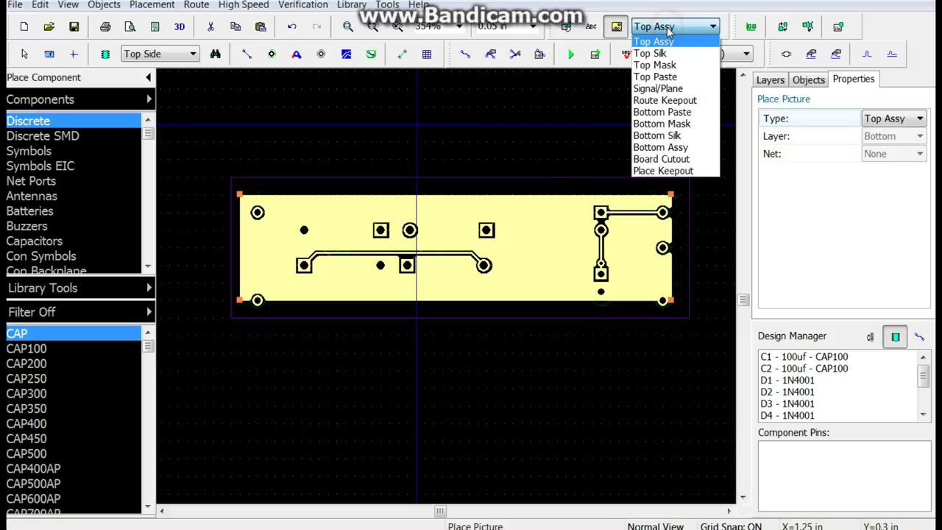
{"action": "left_click", "coordinate": [664, 136]}
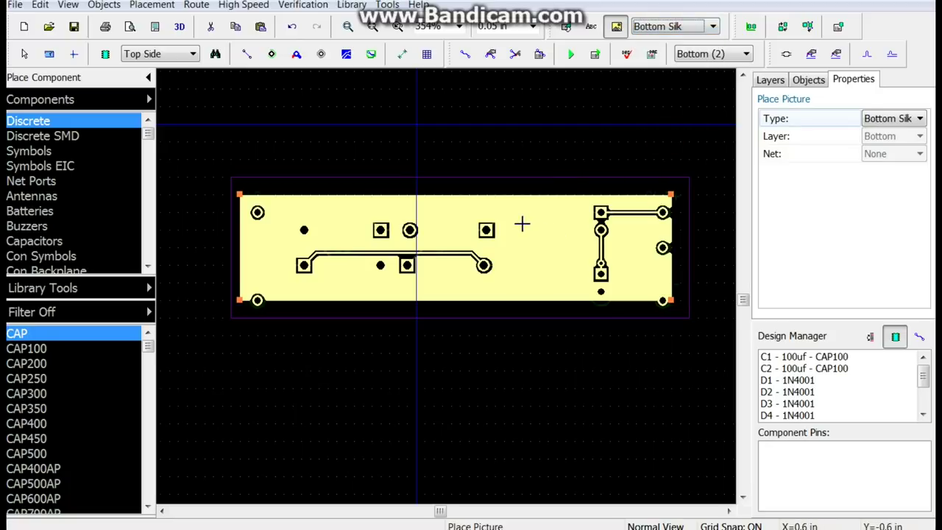
{"action": "left_click_drag", "start_coordinate": [513, 230], "coordinate": [566, 295]}
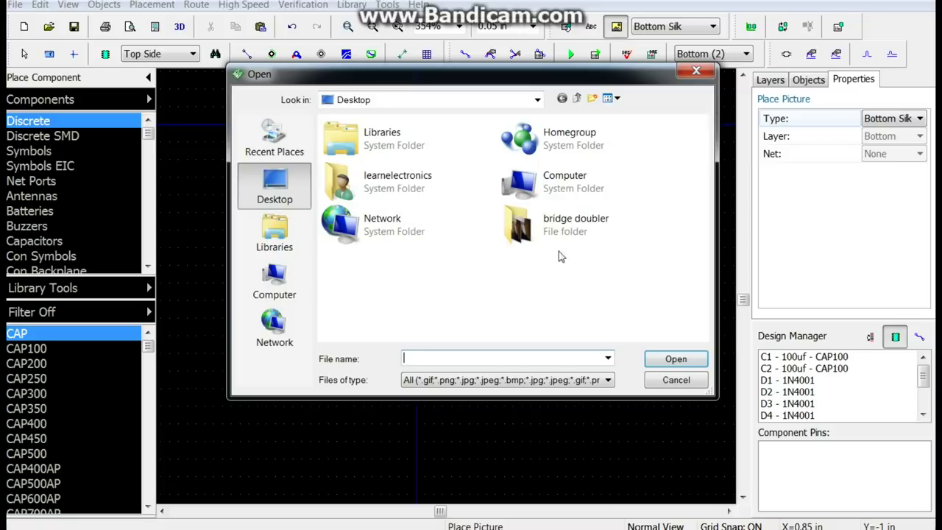
{"action": "left_click", "coordinate": [274, 234]}
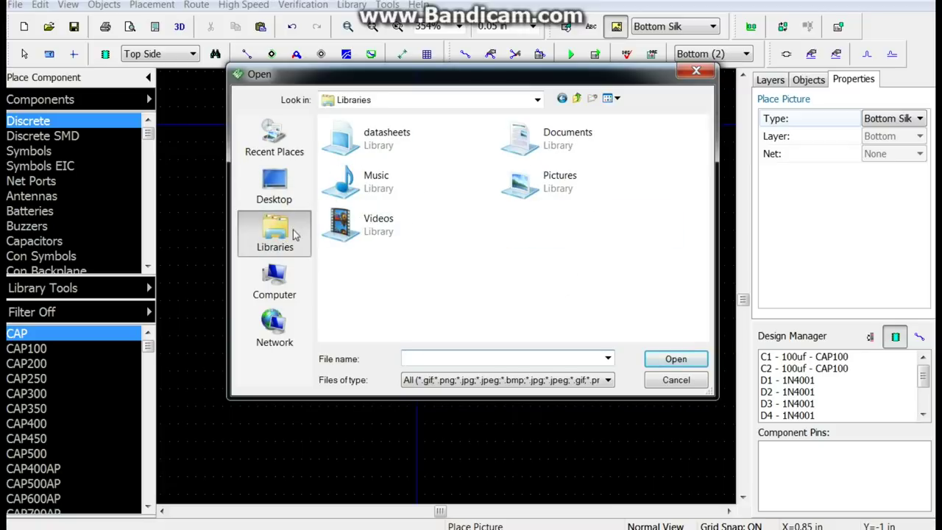
{"action": "double_click", "coordinate": [571, 192]}
{"action": "left_click_drag", "start_coordinate": [703, 156], "coordinate": [702, 227]}
{"action": "double_click", "coordinate": [531, 208]}
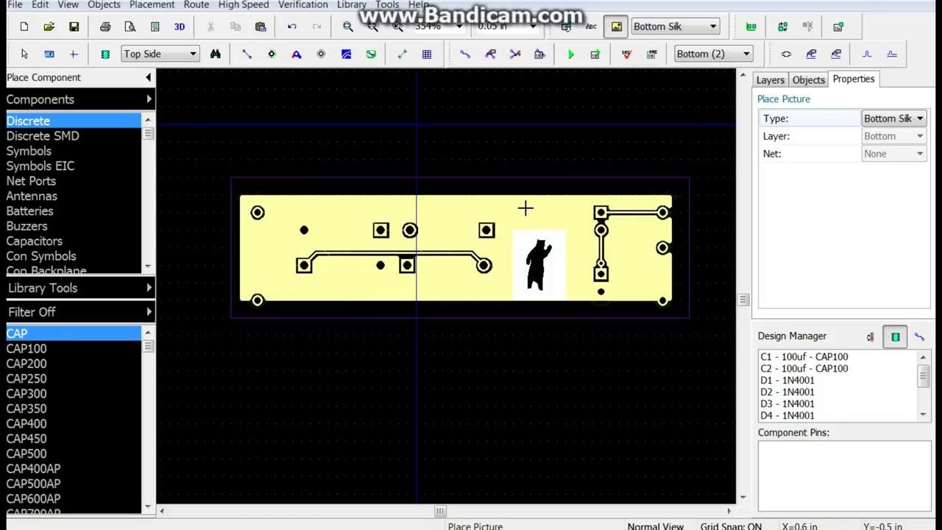
{"action": "left_click", "coordinate": [706, 54]}
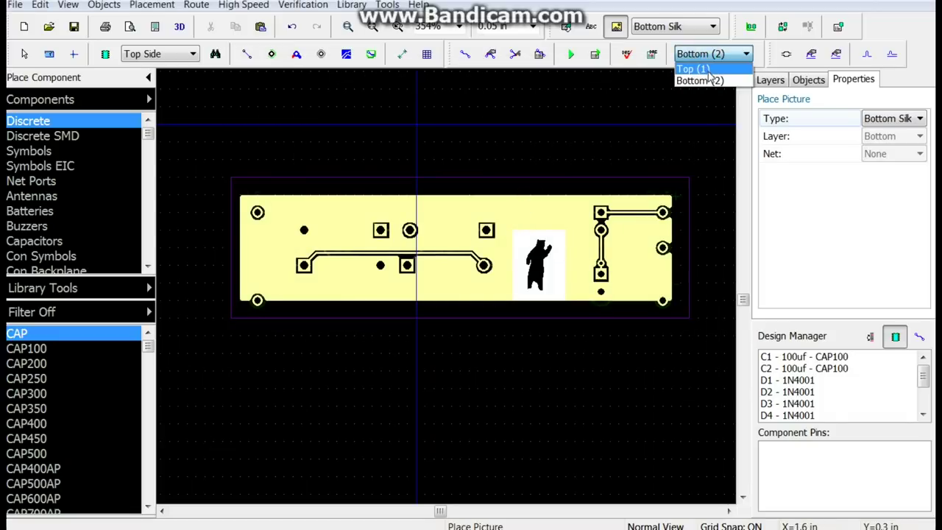
Switch to Top (1) and make Top Silk the layer for new items
{"action": "left_click", "coordinate": [699, 65]}
{"action": "left_click", "coordinate": [684, 34]}
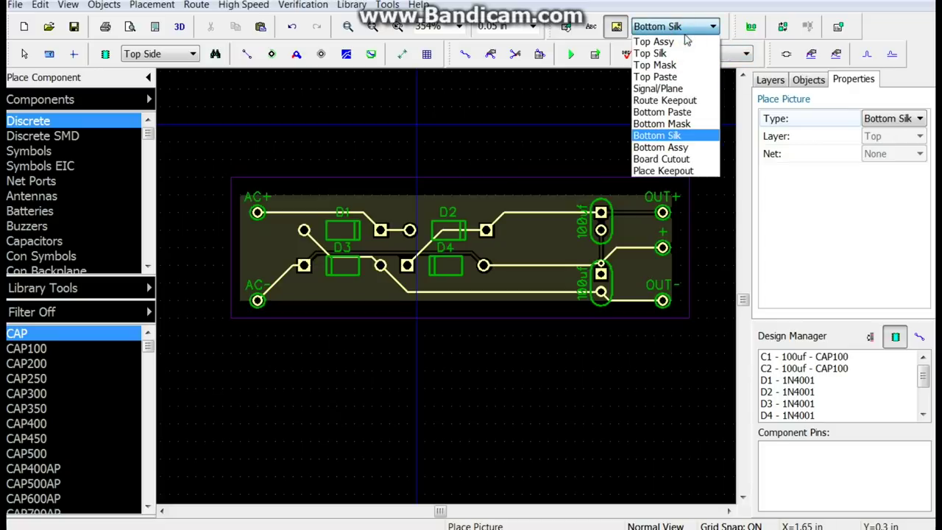
{"action": "left_click", "coordinate": [683, 50]}
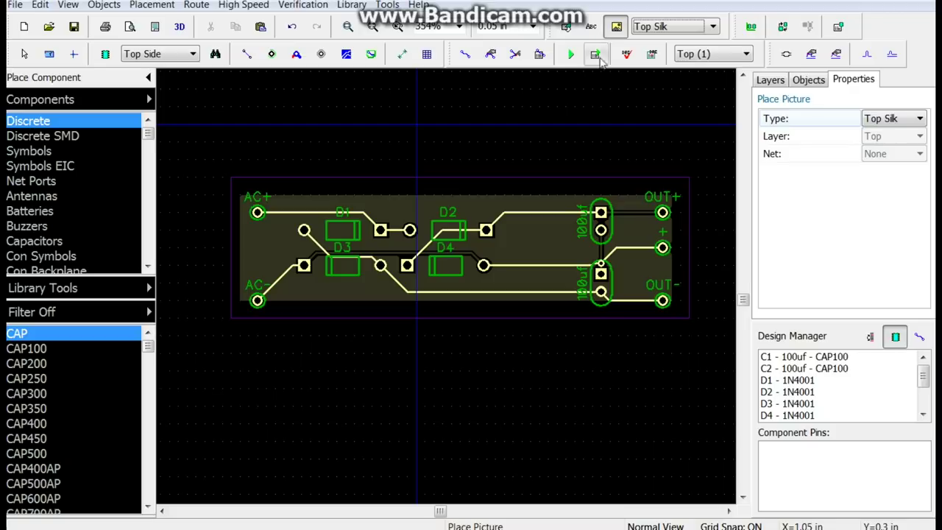
Place the text 'Bridge Doubler v1' plus the author's name just below the board
{"action": "left_click", "coordinate": [592, 28]}
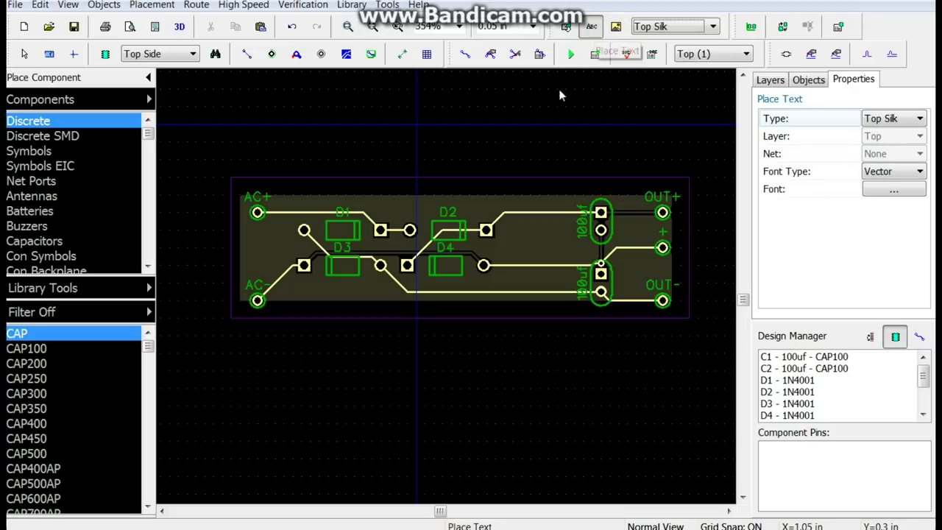
{"action": "left_click", "coordinate": [288, 308]}
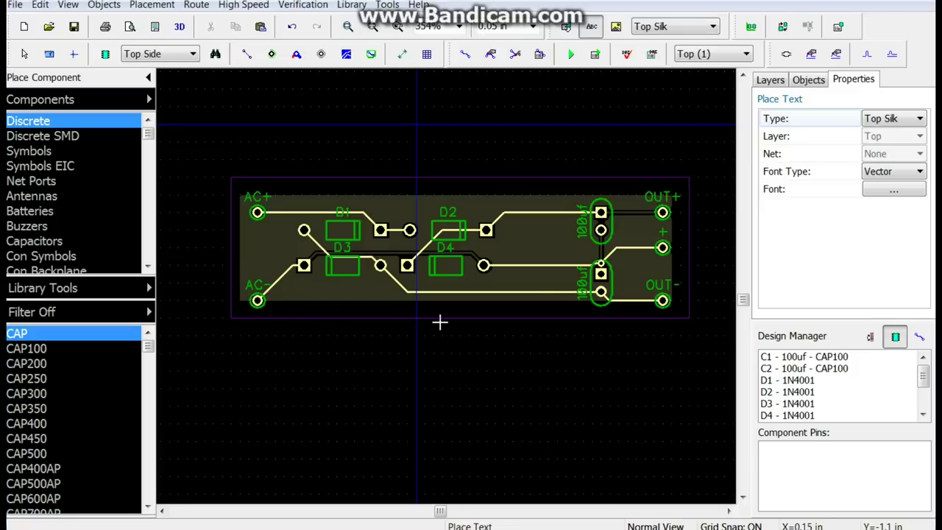
{"action": "type", "text": "Bridge Doub"}
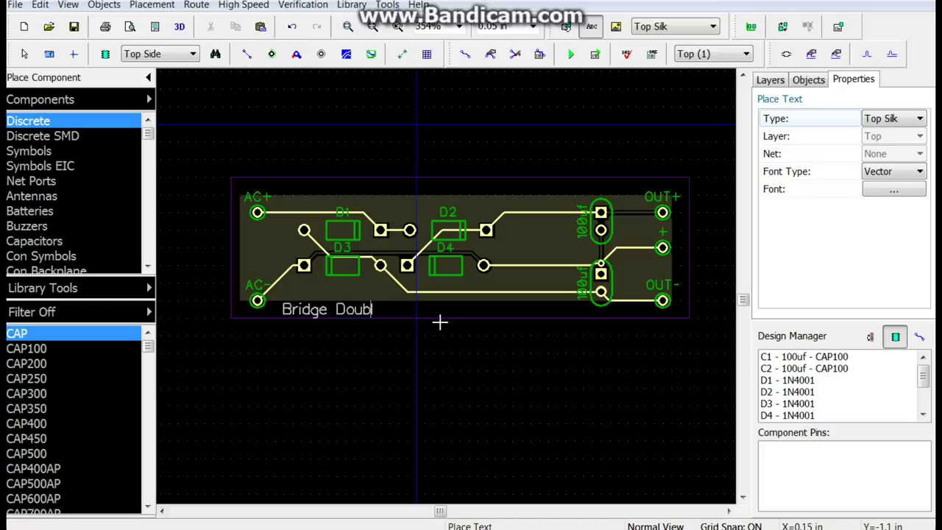
{"action": "type", "text": "ler v1 by learnele"}
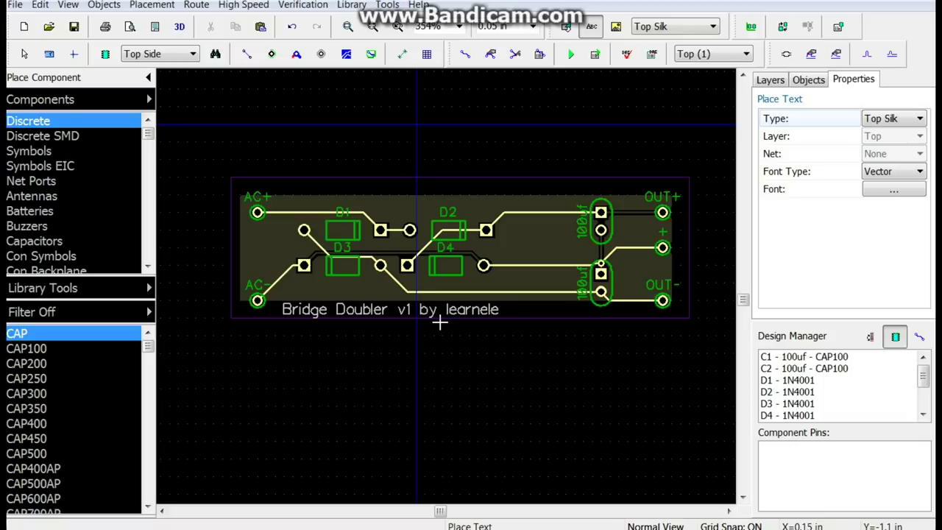
{"action": "type", "text": "cs"}
{"action": "key", "text": "Return"}
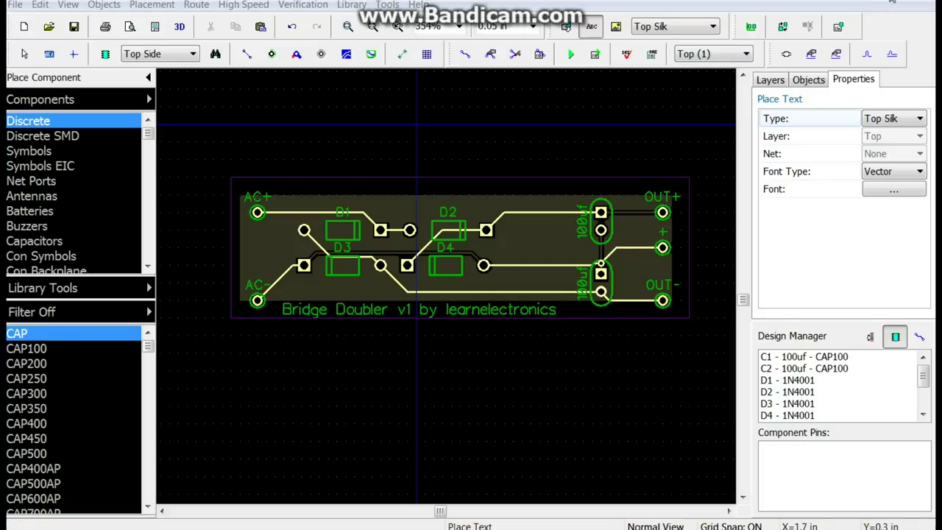
{"action": "left_click", "coordinate": [181, 28]}
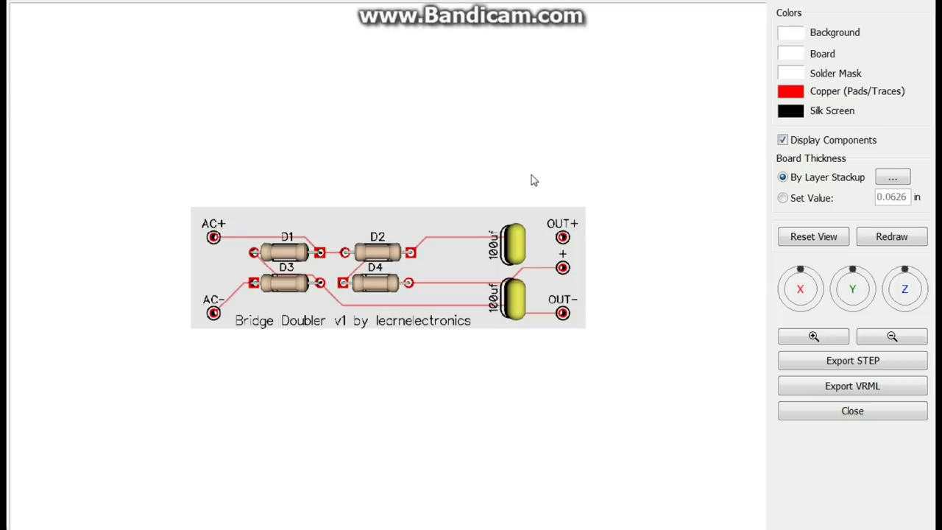
In the 3D preview, set the board colour to dark green and solder mask to blue
{"action": "mouse_move", "coordinate": [474, 298]}
{"action": "left_mouse_down"}
{"action": "mouse_move", "coordinate": [467, 288]}
{"action": "mouse_move", "coordinate": [472, 246]}
{"action": "mouse_move", "coordinate": [467, 290]}
{"action": "mouse_move", "coordinate": [498, 296]}
{"action": "mouse_move", "coordinate": [299, 287]}
{"action": "mouse_move", "coordinate": [94, 298]}
{"action": "mouse_move", "coordinate": [463, 299]}
{"action": "left_mouse_up"}
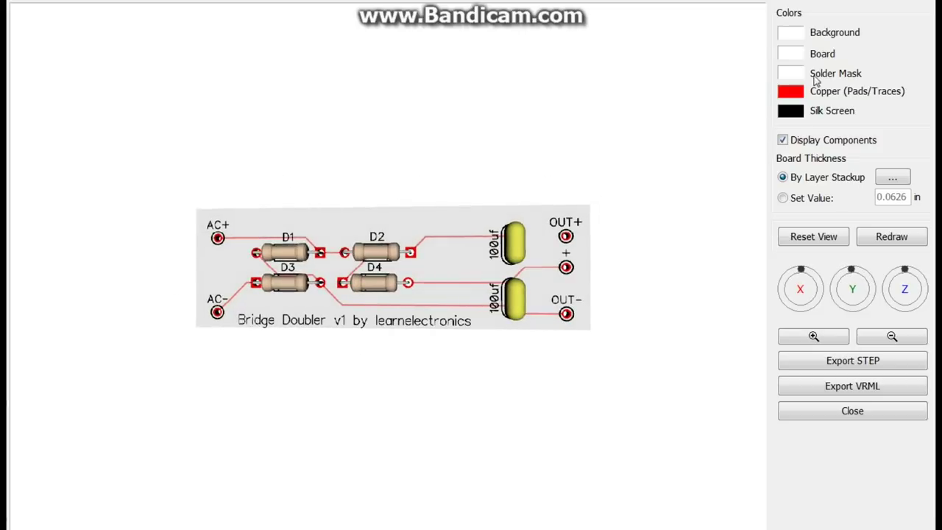
{"action": "left_click", "coordinate": [790, 53]}
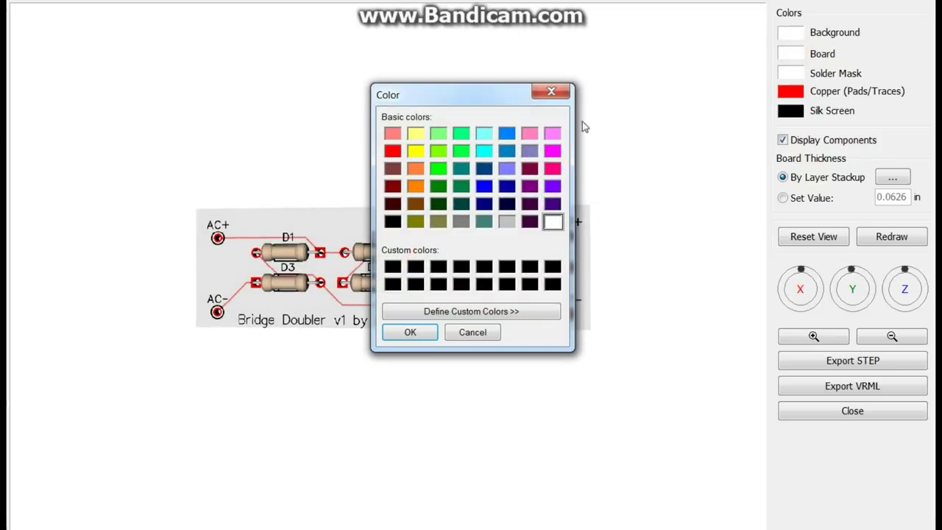
{"action": "left_click", "coordinate": [438, 185]}
{"action": "left_click", "coordinate": [410, 331]}
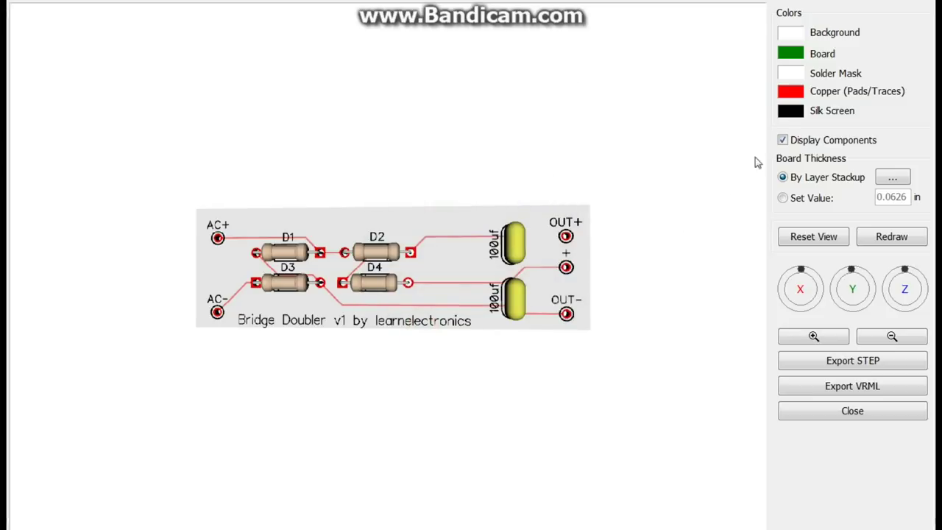
{"action": "left_click", "coordinate": [790, 74]}
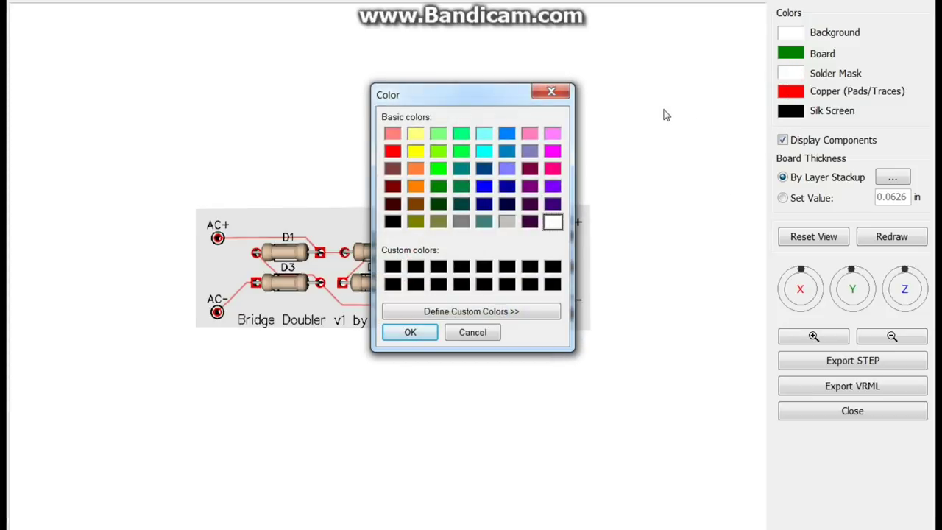
{"action": "left_click", "coordinate": [485, 188]}
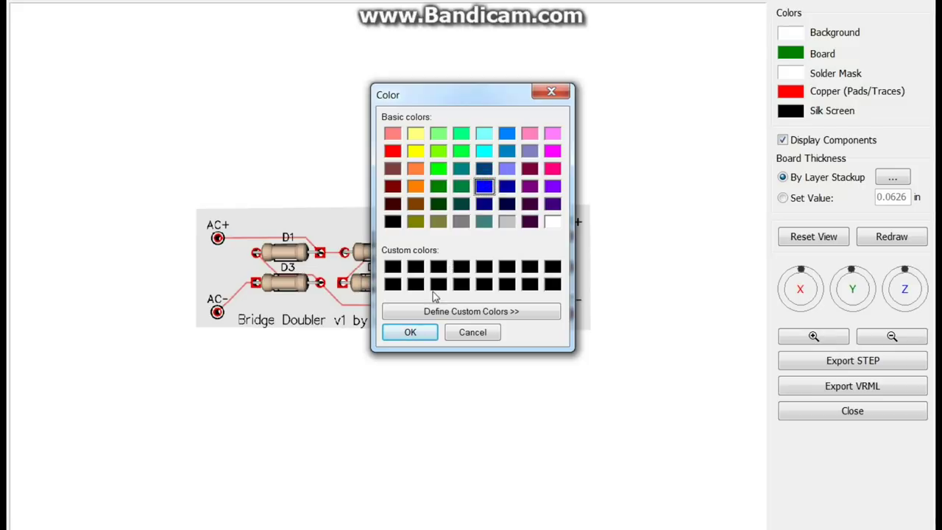
{"action": "left_click", "coordinate": [410, 333]}
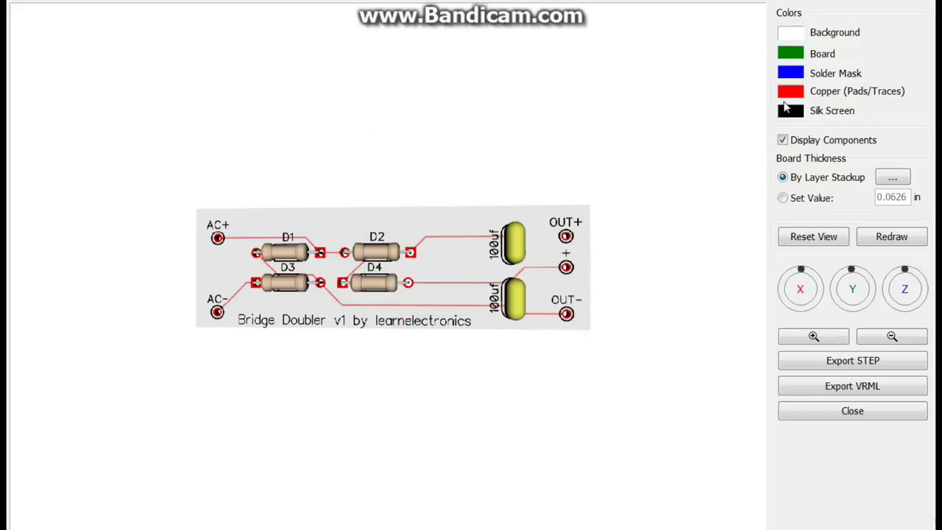
Make the silkscreen white, redraw the 3D view, then close the preview
{"action": "left_click", "coordinate": [826, 114]}
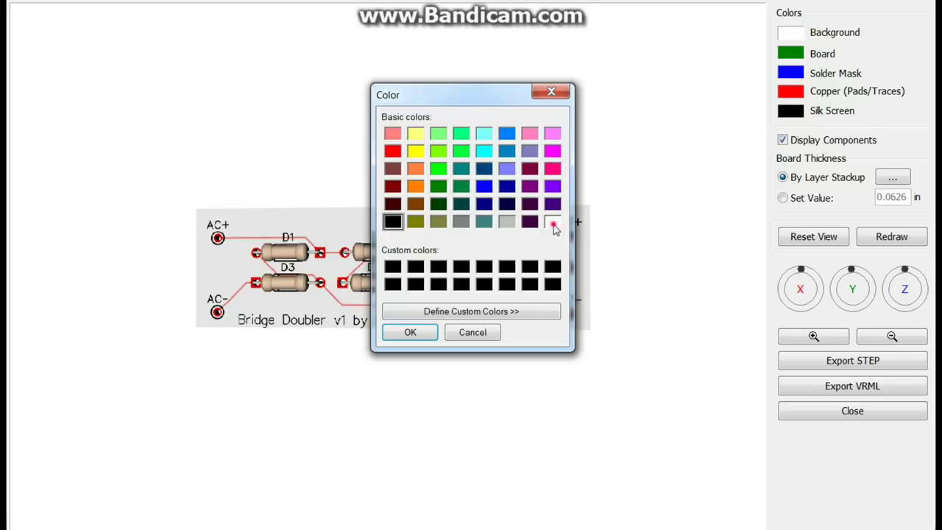
{"action": "left_click", "coordinate": [552, 222]}
{"action": "left_click", "coordinate": [418, 332]}
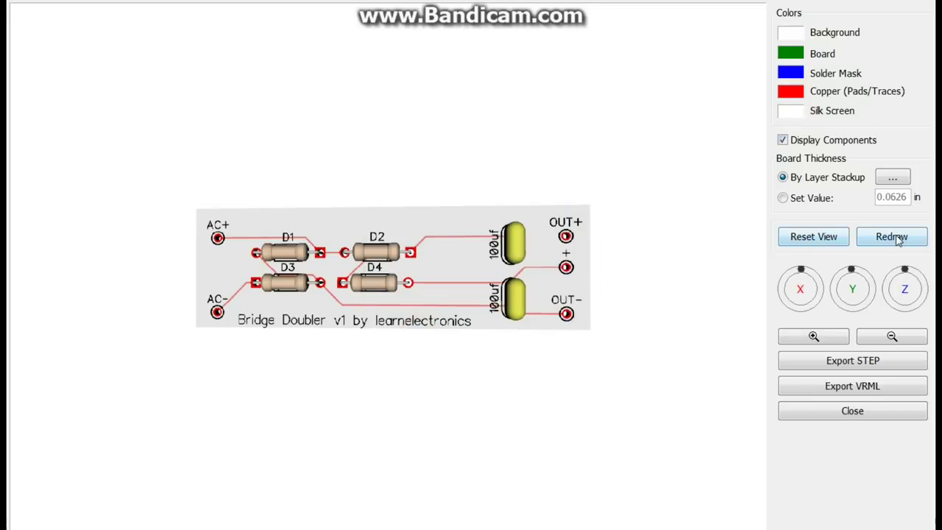
{"action": "left_click", "coordinate": [896, 238]}
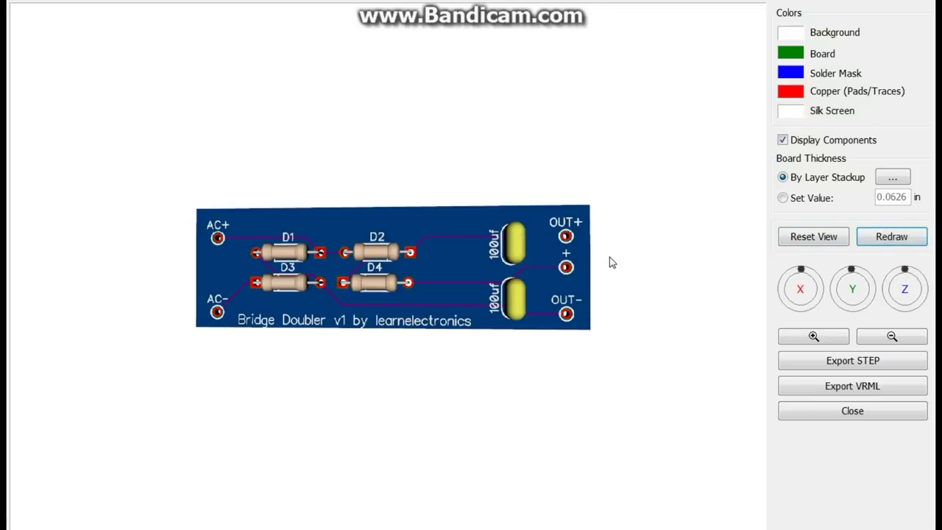
{"action": "mouse_move", "coordinate": [593, 261]}
{"action": "left_mouse_down"}
{"action": "mouse_move", "coordinate": [566, 206]}
{"action": "mouse_move", "coordinate": [552, 143]}
{"action": "mouse_move", "coordinate": [328, 106]}
{"action": "mouse_move", "coordinate": [375, 164]}
{"action": "mouse_move", "coordinate": [405, 255]}
{"action": "mouse_move", "coordinate": [548, 271]}
{"action": "mouse_move", "coordinate": [579, 267]}
{"action": "mouse_move", "coordinate": [586, 248]}
{"action": "mouse_move", "coordinate": [594, 261]}
{"action": "left_mouse_up"}
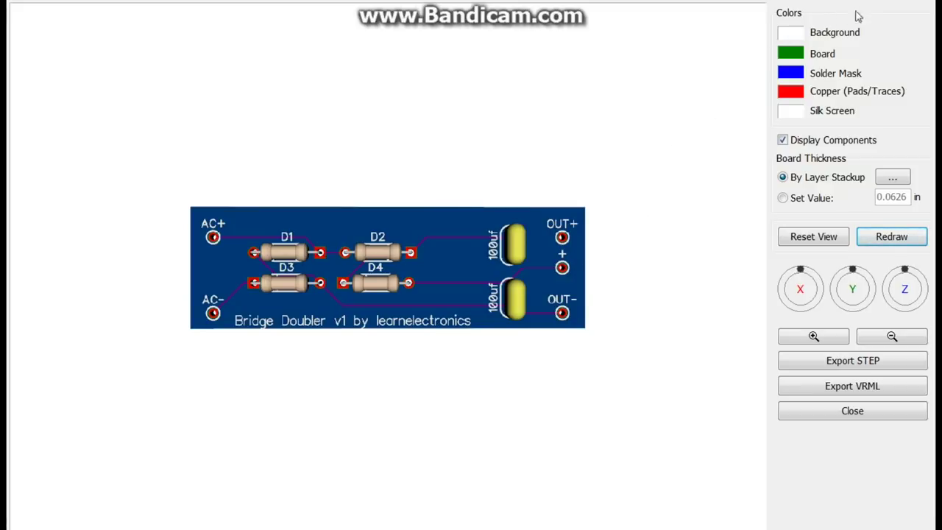
{"action": "left_click", "coordinate": [894, 2]}
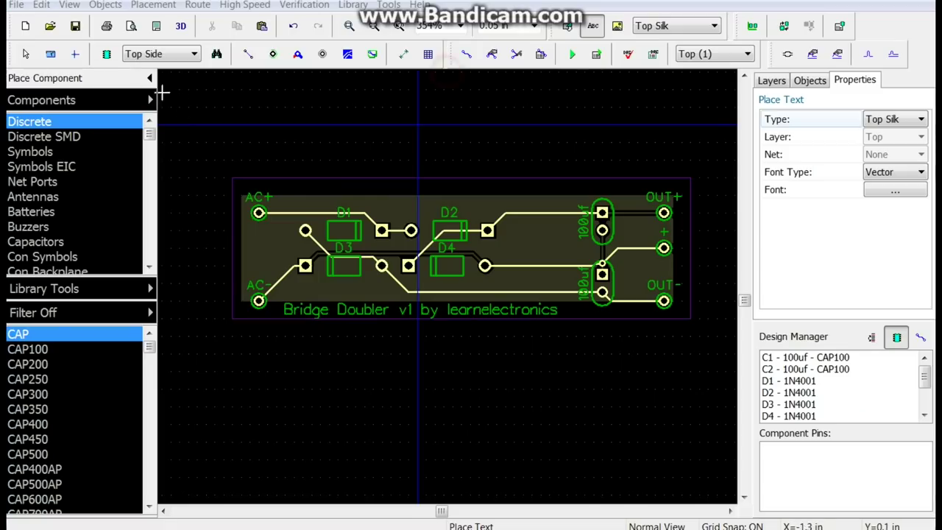
Open the Export Gerber RS-274X dialog via File > Export > Gerber
{"action": "left_click", "coordinate": [16, 5]}
{"action": "left_click", "coordinate": [16, 6]}
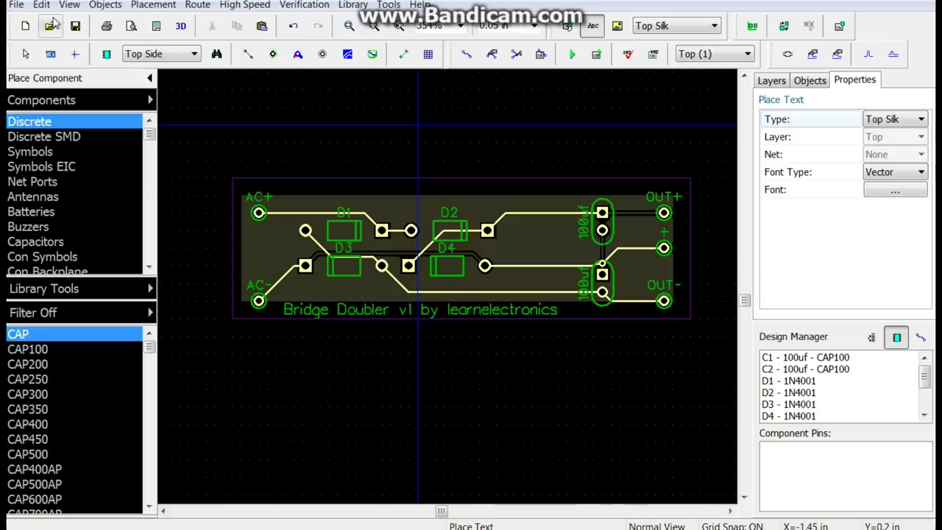
{"action": "left_click", "coordinate": [16, 6]}
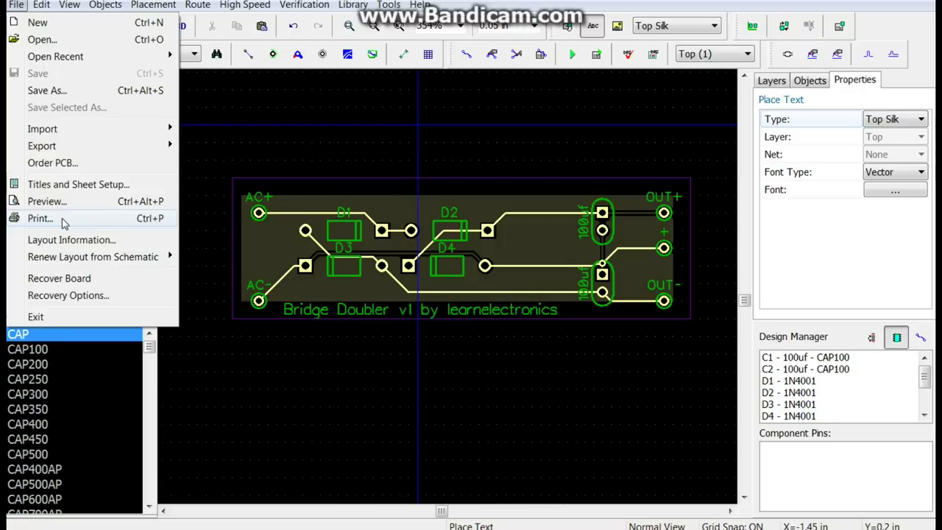
{"action": "mouse_move", "coordinate": [86, 149]}
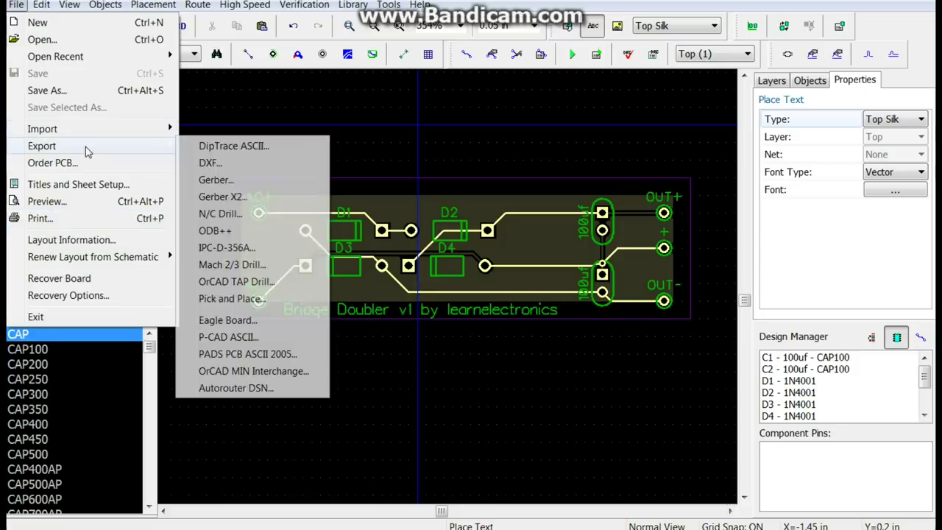
{"action": "left_click", "coordinate": [217, 179]}
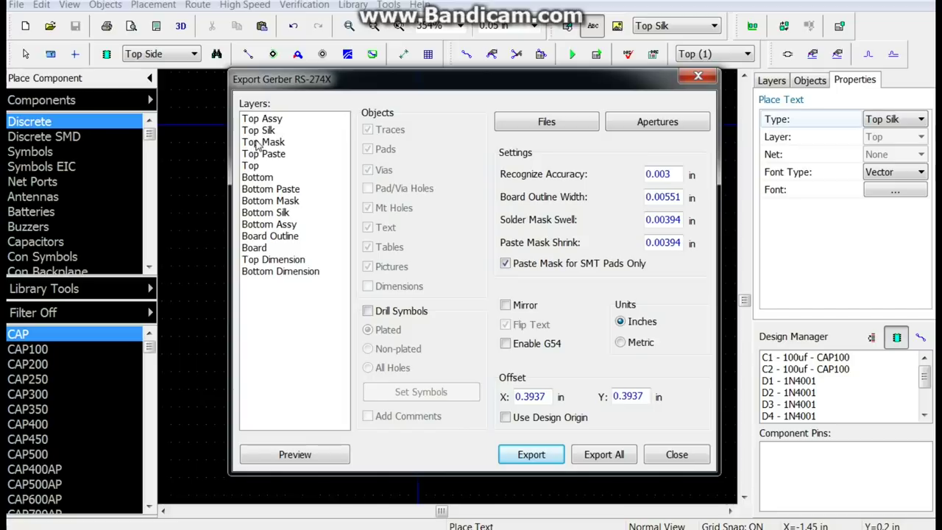
Select all layers from Top Assy through Bottom Dimension and export them as Gerbers
{"action": "left_click", "coordinate": [268, 120]}
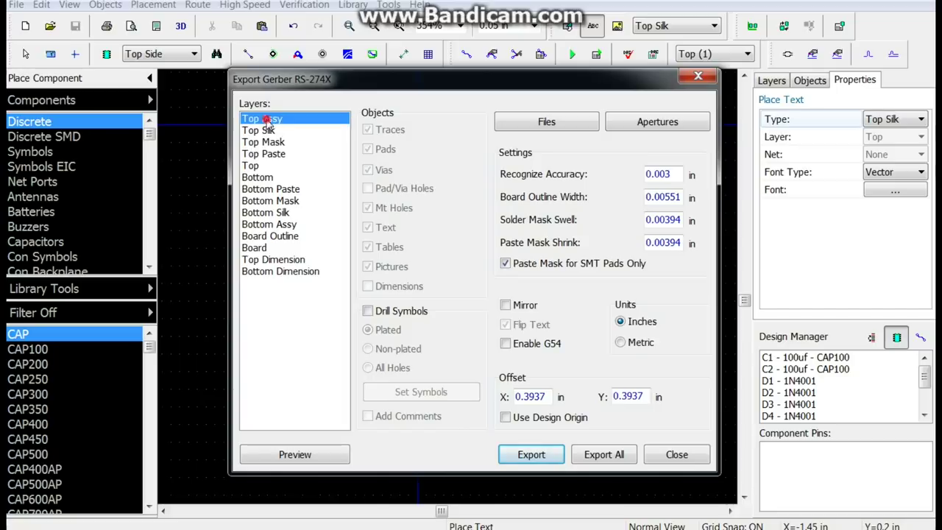
{"action": "left_click", "coordinate": [280, 272], "text": "shift"}
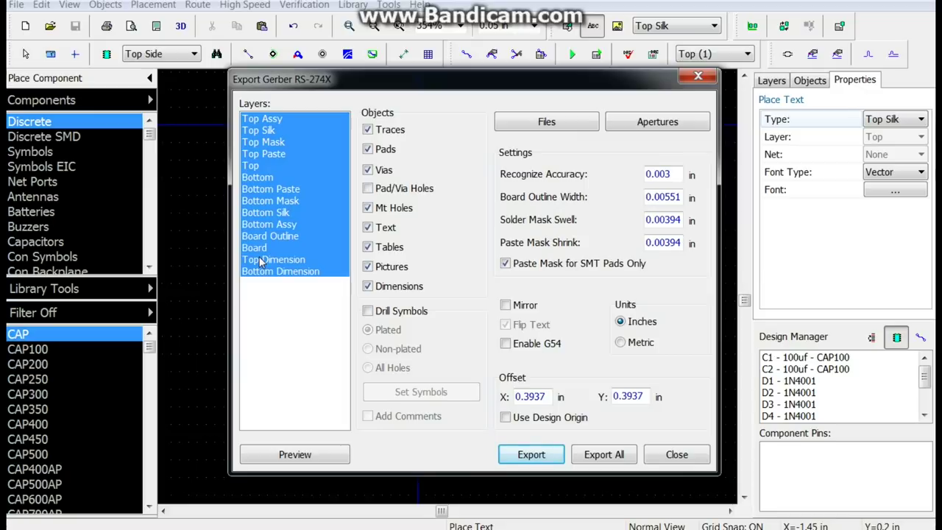
{"action": "left_click", "coordinate": [603, 455]}
Create a 'gerbers' folder inside Desktop > bridge doubler and make it the destination
{"action": "left_click", "coordinate": [292, 195]}
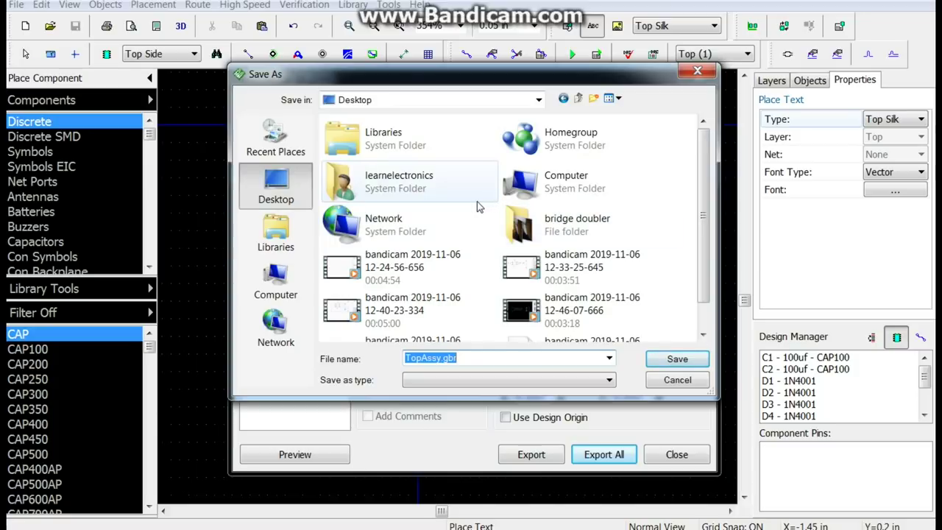
{"action": "double_click", "coordinate": [525, 232]}
{"action": "right_click", "coordinate": [515, 241]}
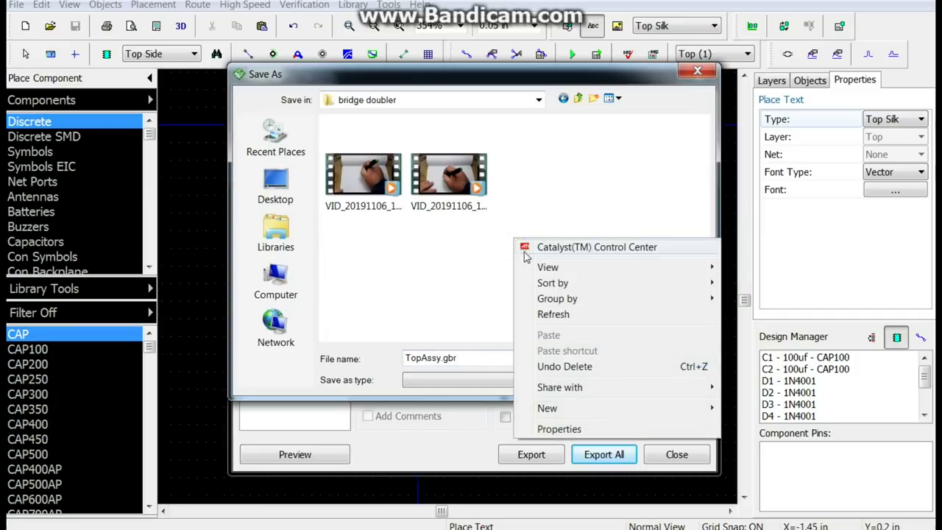
{"action": "mouse_move", "coordinate": [655, 407]}
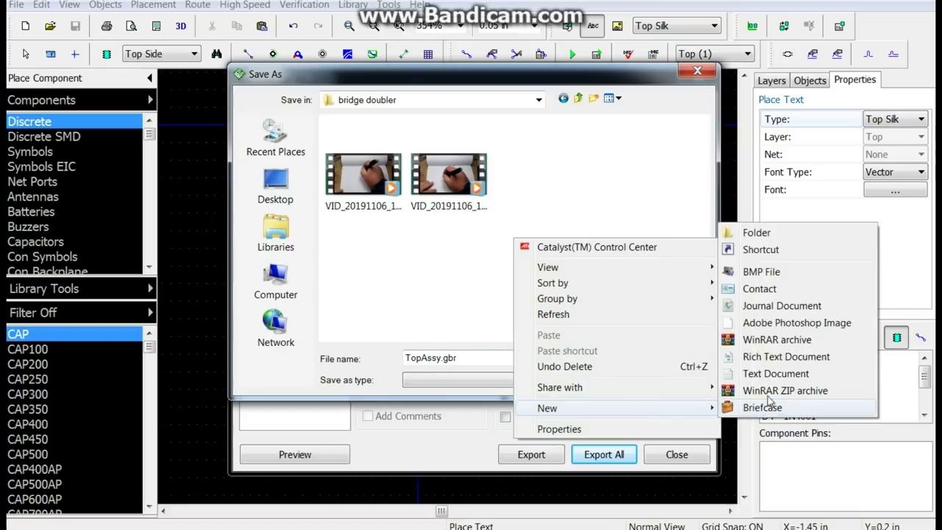
{"action": "left_click", "coordinate": [743, 234]}
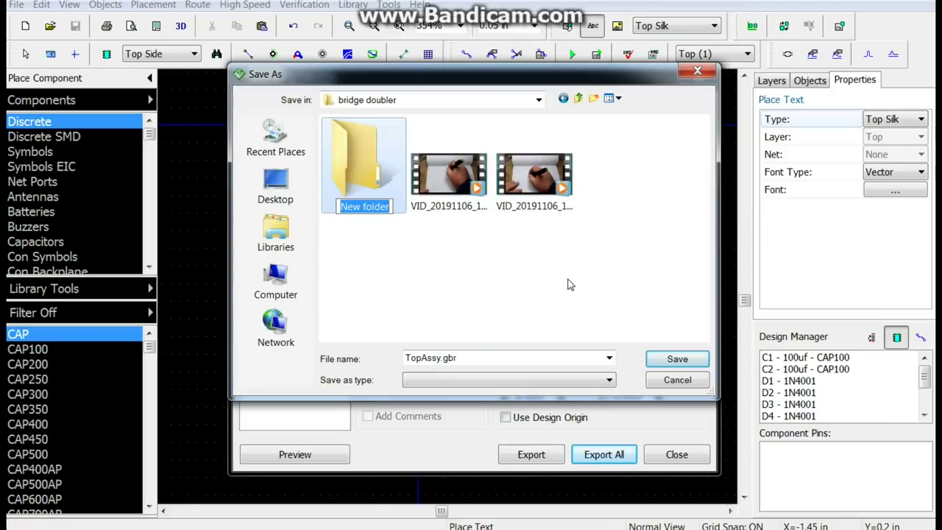
{"action": "type", "text": "gerbers"}
{"action": "key", "text": "Return"}
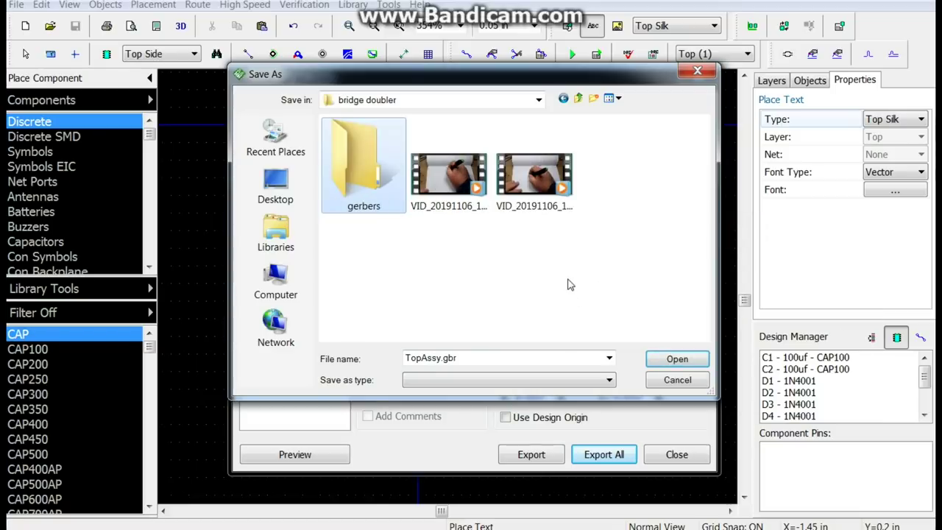
{"action": "double_click", "coordinate": [355, 168]}
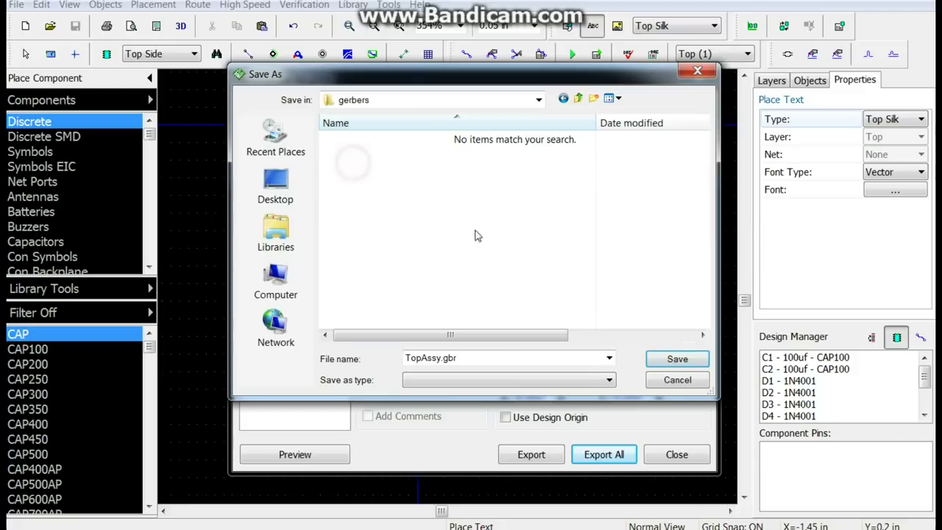
Save every layer's Gerber file, TopAssy.gbr through BottomDimension.gbr, into gerbers
{"action": "left_click", "coordinate": [668, 357]}
{"action": "left_click", "coordinate": [668, 358]}
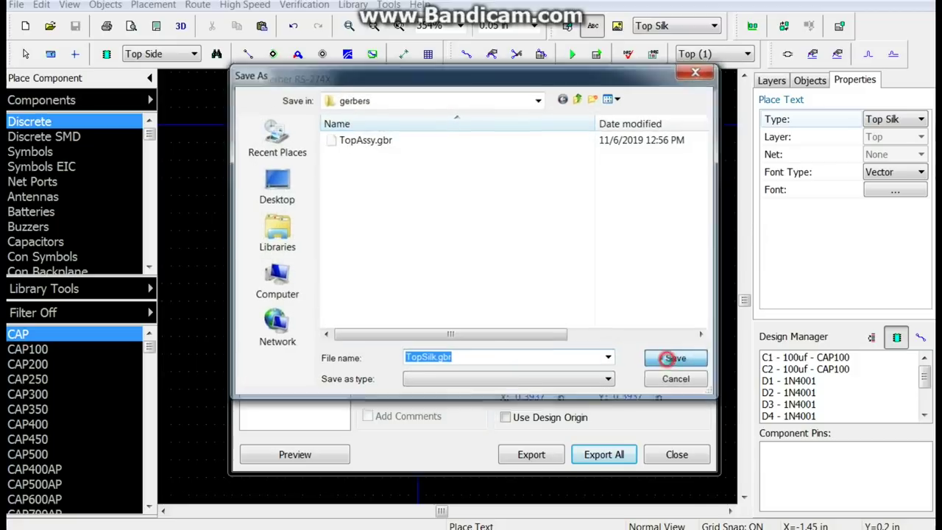
{"action": "left_click", "coordinate": [667, 360]}
{"action": "left_click", "coordinate": [668, 359]}
{"action": "left_click", "coordinate": [668, 359]}
{"action": "left_click", "coordinate": [668, 359]}
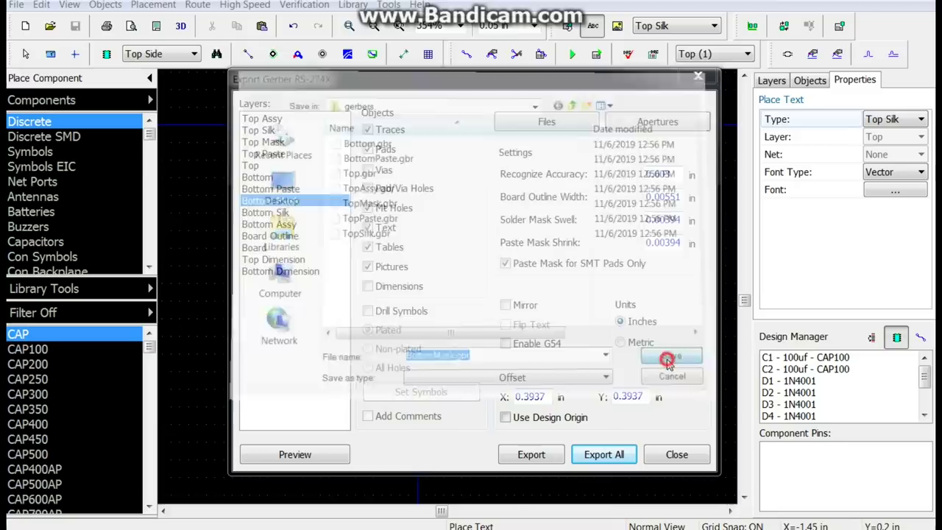
{"action": "left_click", "coordinate": [669, 359]}
{"action": "left_click", "coordinate": [669, 359]}
{"action": "left_click", "coordinate": [668, 359]}
{"action": "left_click", "coordinate": [669, 359]}
{"action": "left_click", "coordinate": [669, 360]}
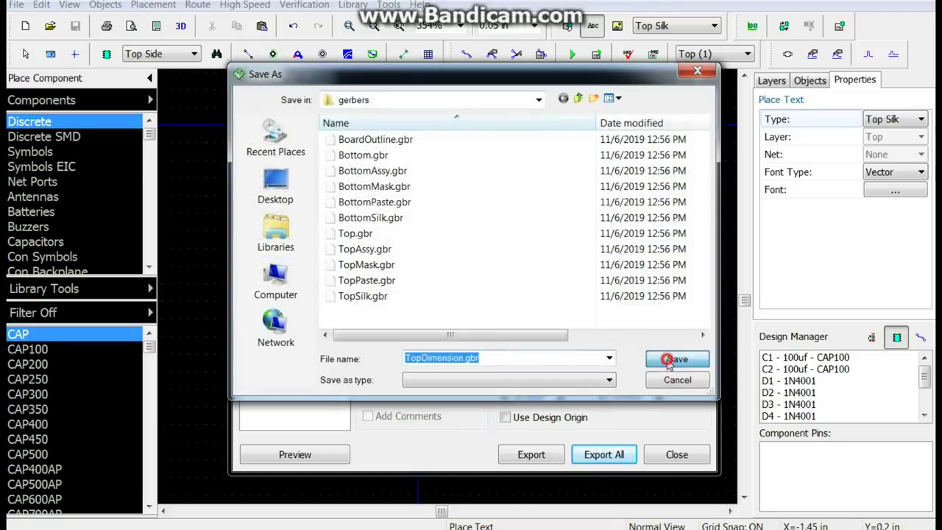
{"action": "left_click", "coordinate": [669, 361]}
{"action": "left_click", "coordinate": [668, 360]}
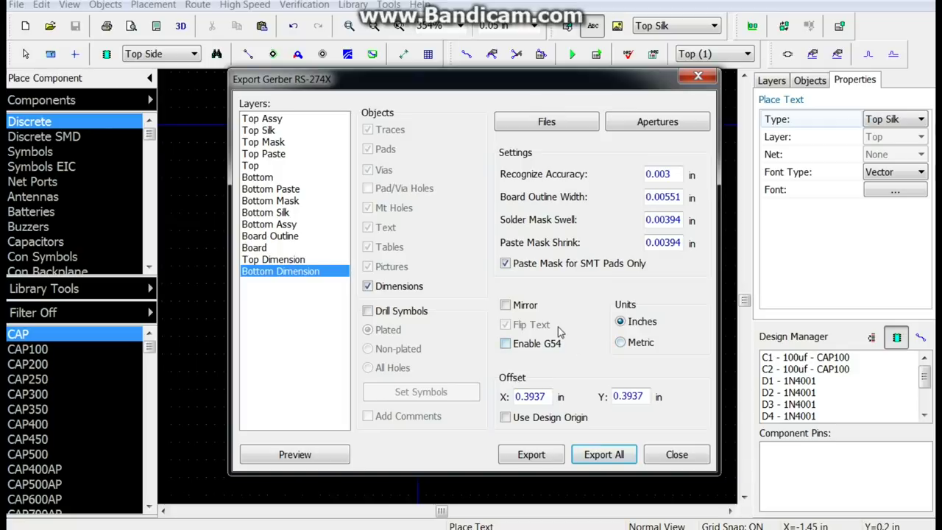
{"action": "left_click", "coordinate": [673, 457]}
Export the N/C drill file with auto tools T01–T04 as Through.drl in the gerbers folder
{"action": "left_click", "coordinate": [17, 5]}
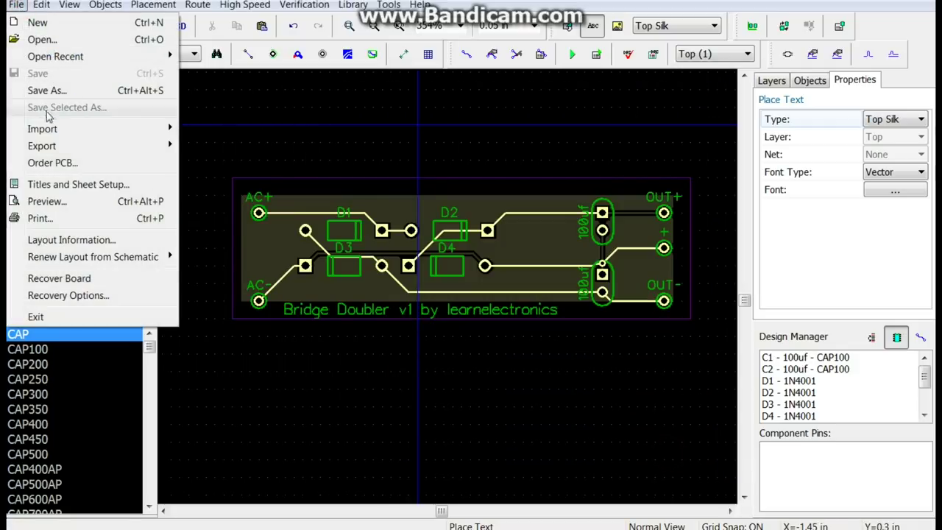
{"action": "mouse_move", "coordinate": [51, 149]}
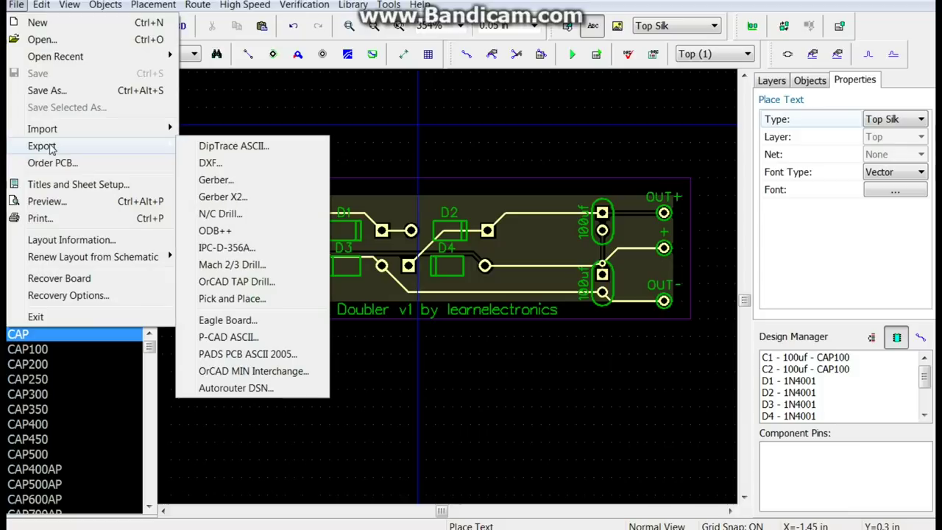
{"action": "left_click", "coordinate": [224, 213]}
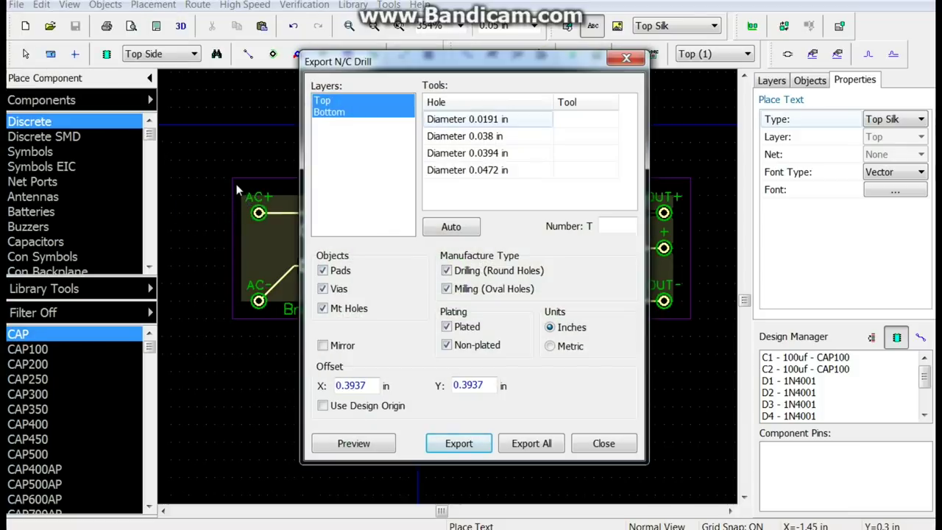
{"action": "left_click", "coordinate": [446, 226]}
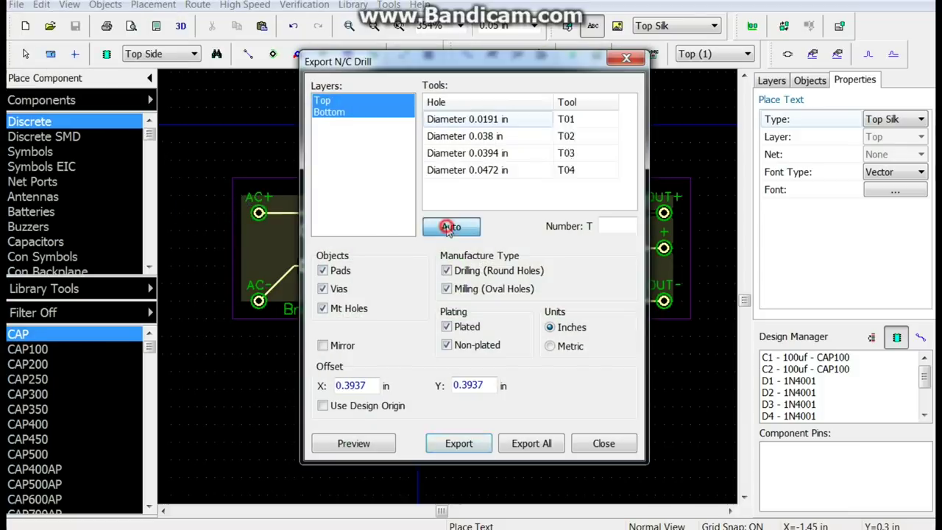
{"action": "left_click", "coordinate": [538, 444]}
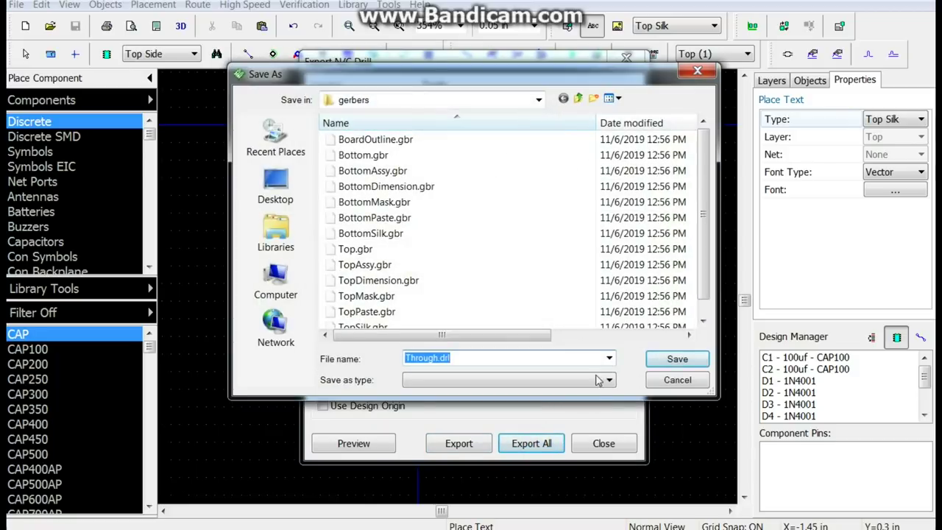
{"action": "left_click", "coordinate": [675, 360]}
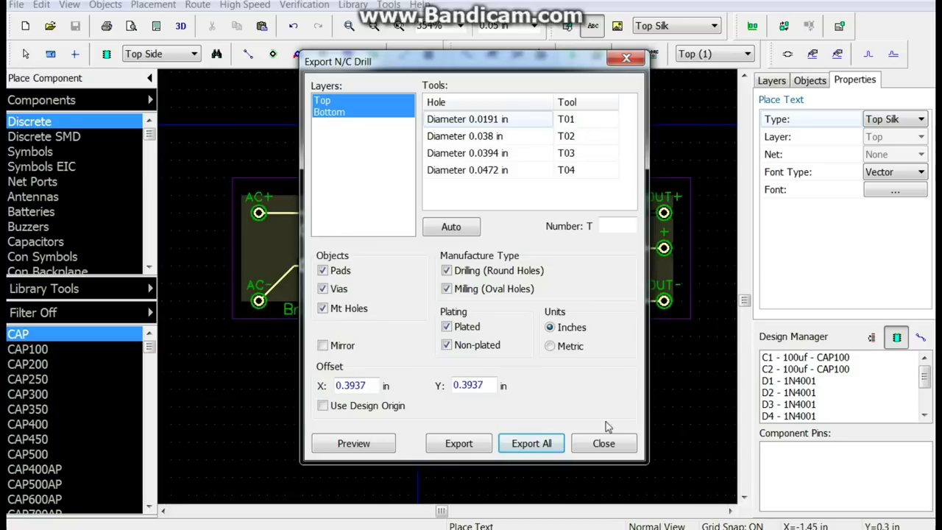
{"action": "left_click", "coordinate": [600, 443]}
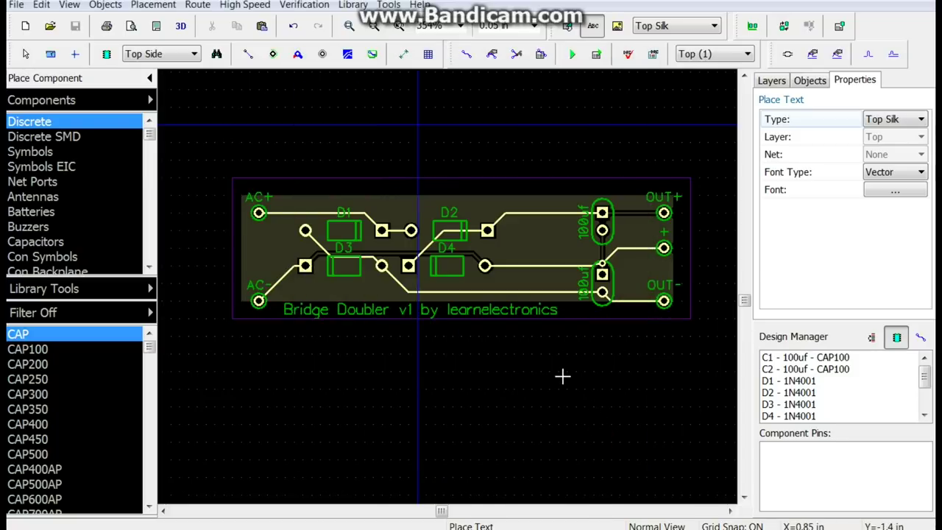
Enter a 66 × 20.3 mm board size on the PCBWay quote form, keeping quantity 5
{"action": "left_click", "coordinate": [891, 3]}
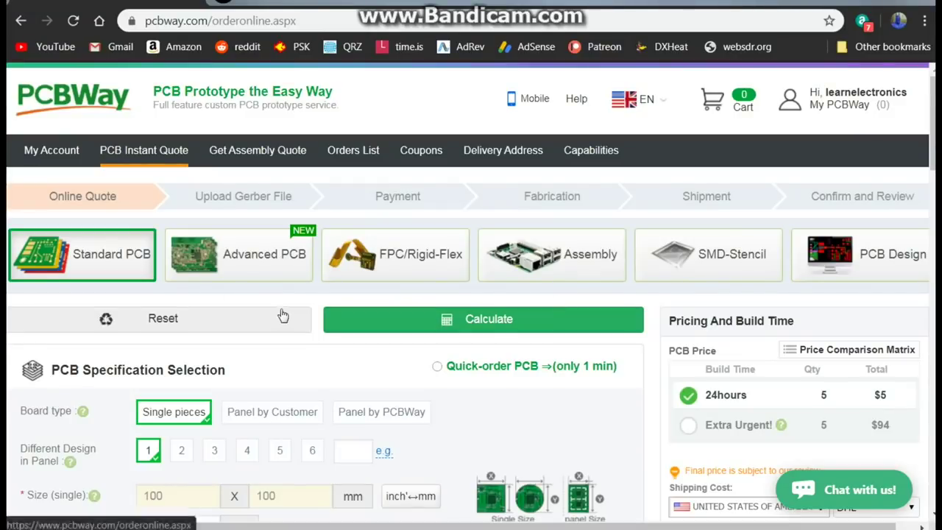
{"action": "left_click_drag", "start_coordinate": [933, 125], "coordinate": [928, 160]}
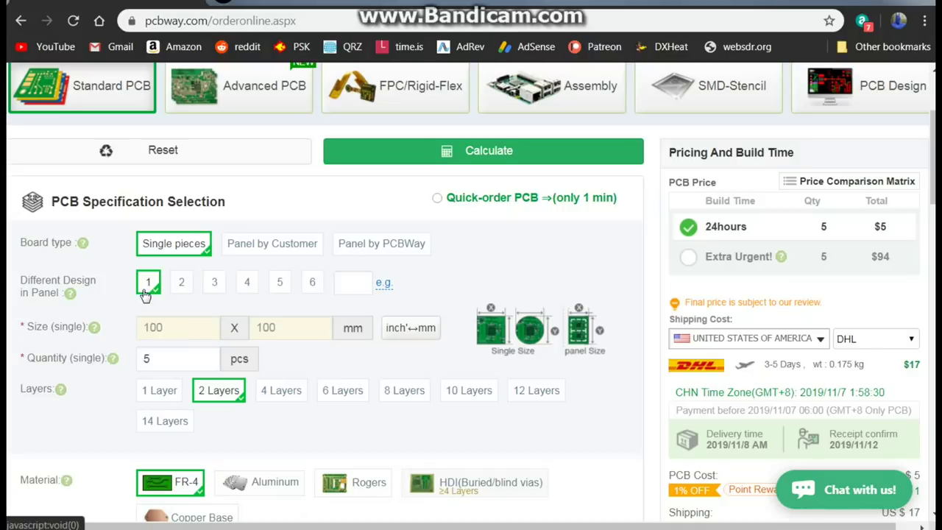
{"action": "double_click", "coordinate": [174, 327]}
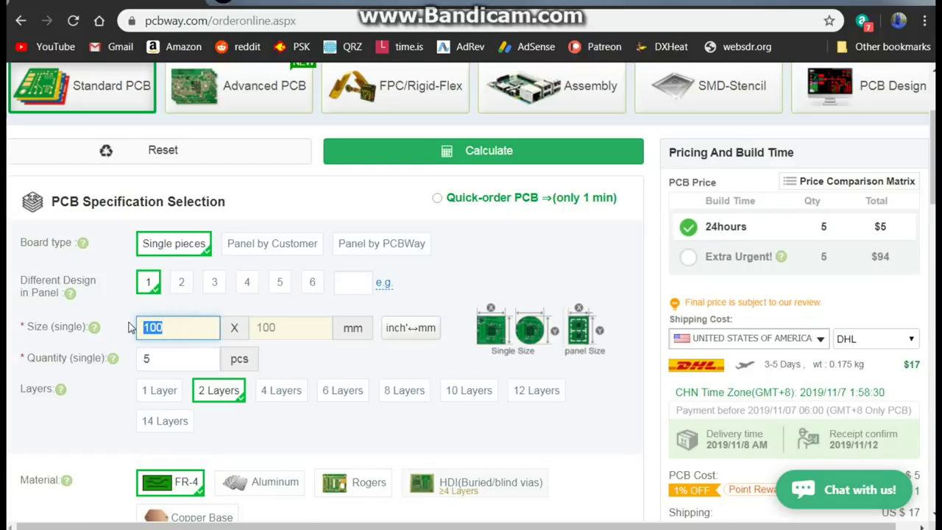
{"action": "type", "text": "66"}
{"action": "key", "text": "Tab"}
{"action": "type", "text": "2"}
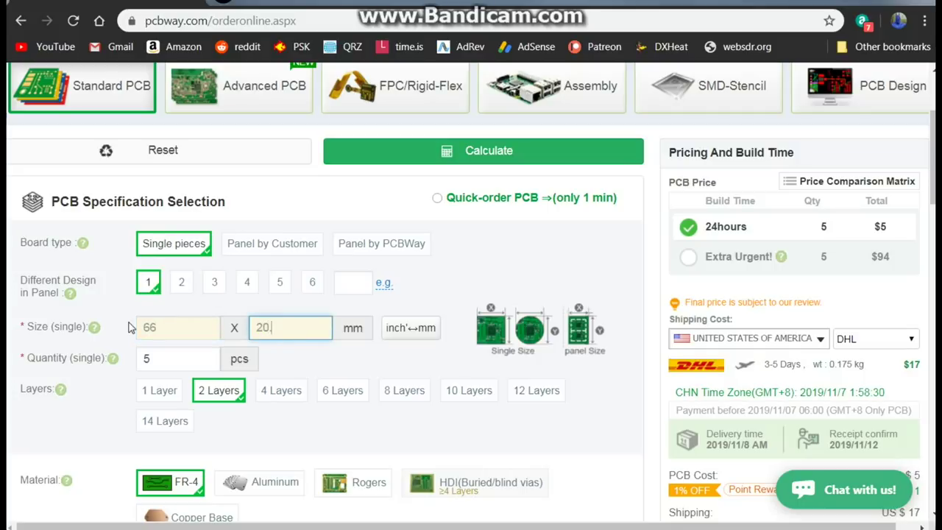
{"action": "key", "text": "Tab"}
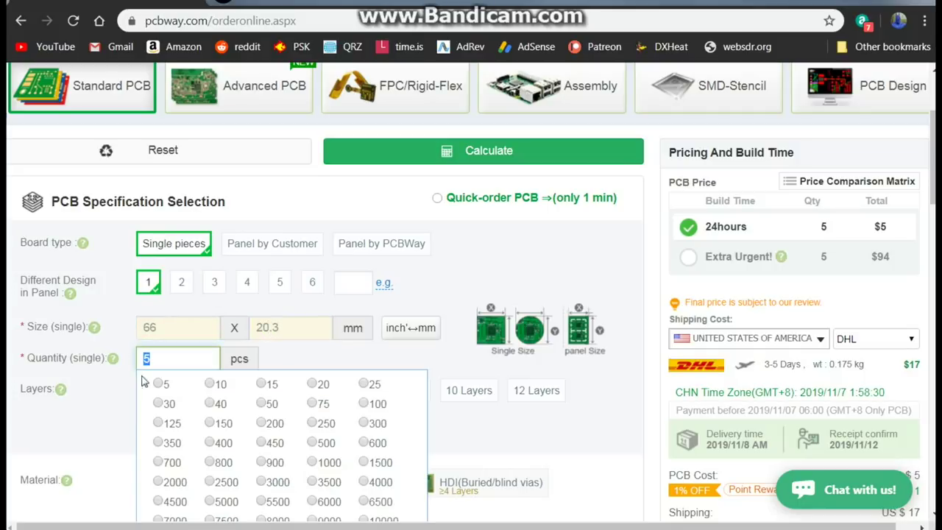
{"action": "left_click", "coordinate": [150, 384]}
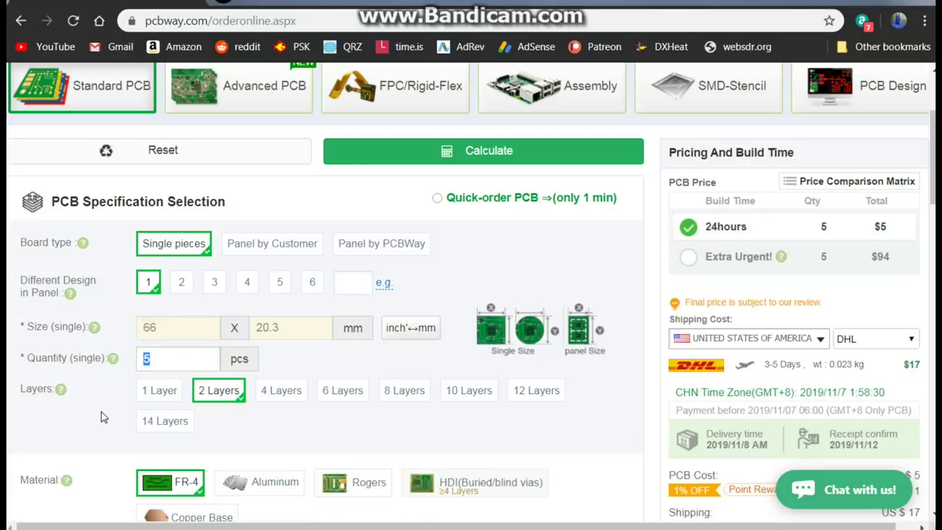
{"action": "scroll", "coordinate": [104, 417], "scroll_direction": "down", "scroll_amount": 2}
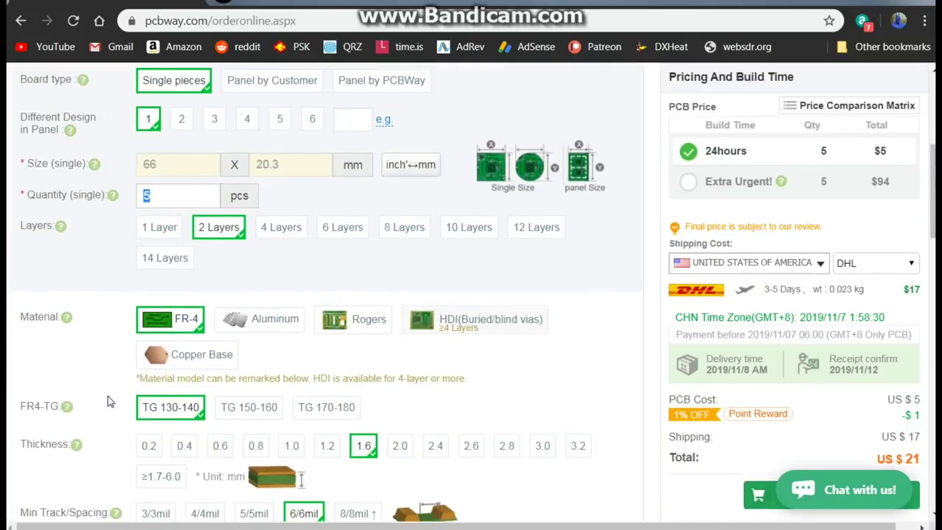
{"action": "scroll", "coordinate": [117, 375], "scroll_direction": "down", "scroll_amount": 1}
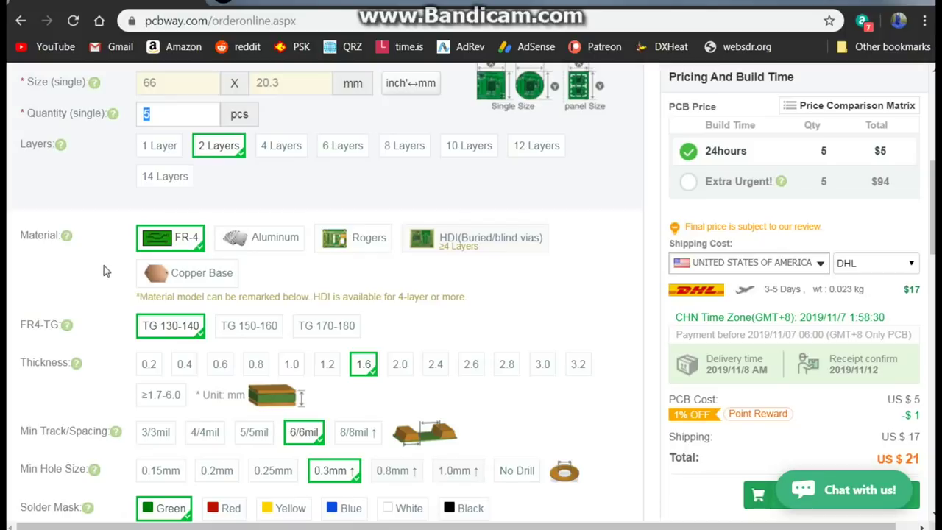
{"action": "scroll", "coordinate": [121, 272], "scroll_direction": "down", "scroll_amount": 1}
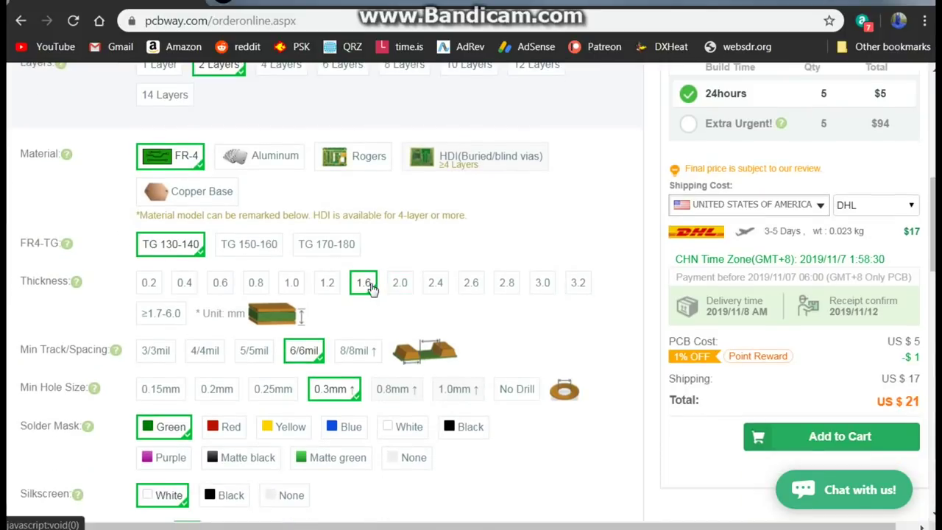
{"action": "scroll", "coordinate": [62, 276], "scroll_direction": "down", "scroll_amount": 2}
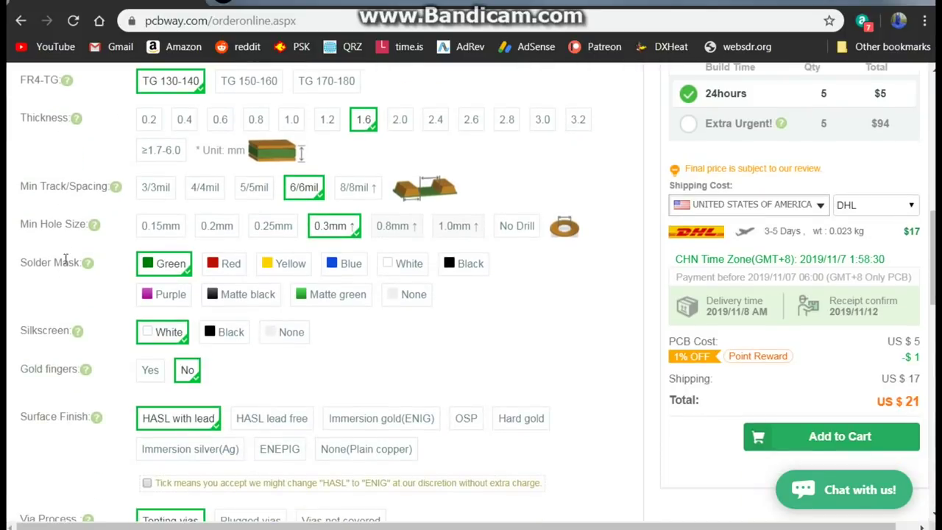
Choose blue solder mask, white silkscreen, and accept HASL-to-ENIG substitution
{"action": "left_click", "coordinate": [331, 264]}
{"action": "left_click", "coordinate": [151, 335]}
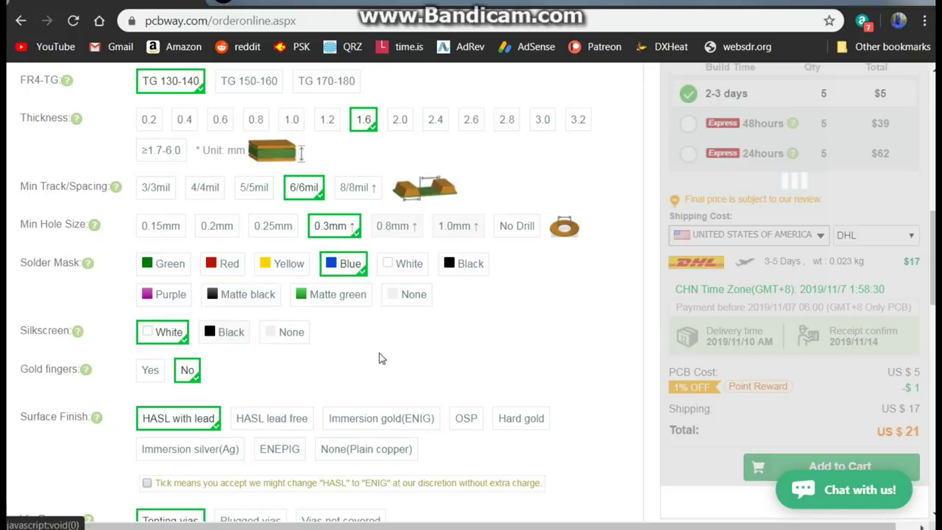
{"action": "scroll", "coordinate": [380, 358], "scroll_direction": "down", "scroll_amount": 1}
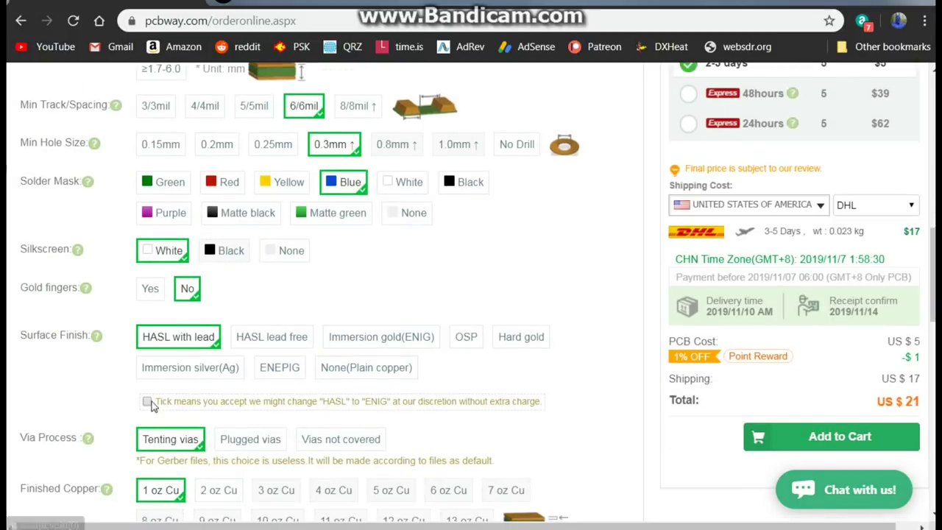
{"action": "left_click", "coordinate": [148, 403]}
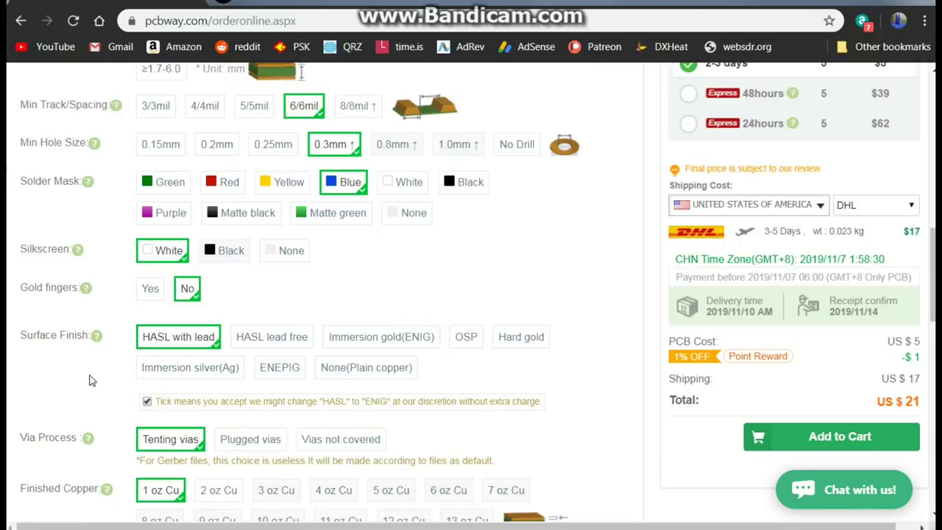
{"action": "scroll", "coordinate": [92, 377], "scroll_direction": "down", "scroll_amount": 2}
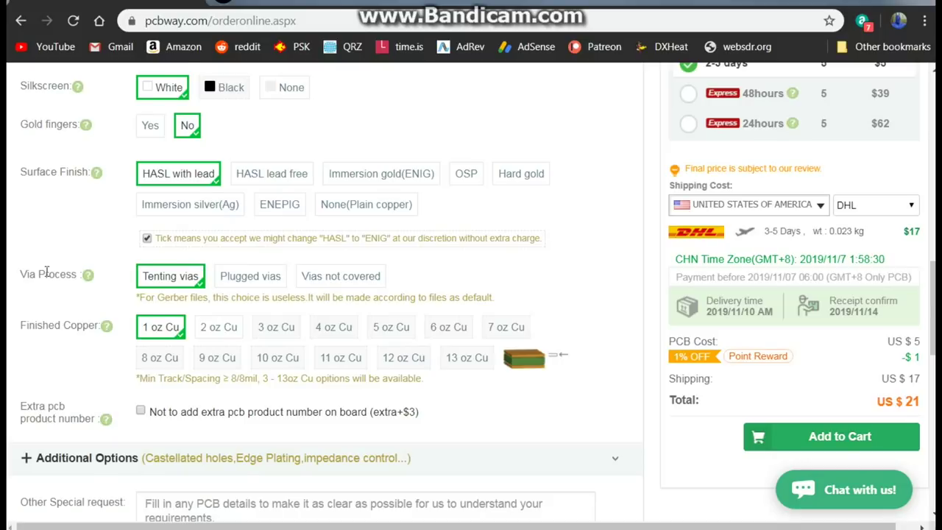
{"action": "scroll", "coordinate": [47, 272], "scroll_direction": "down", "scroll_amount": 2}
{"action": "scroll", "coordinate": [47, 284], "scroll_direction": "down", "scroll_amount": 2}
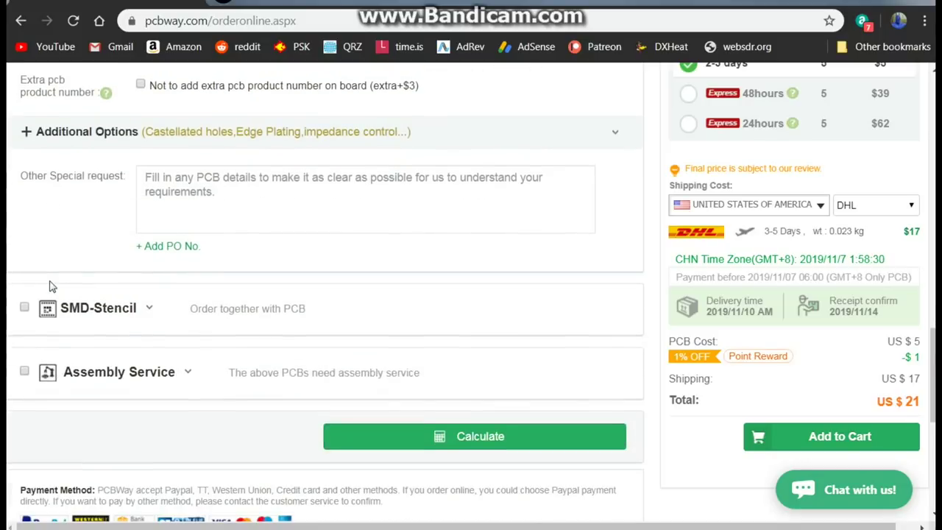
{"action": "scroll", "coordinate": [50, 286], "scroll_direction": "down", "scroll_amount": 1}
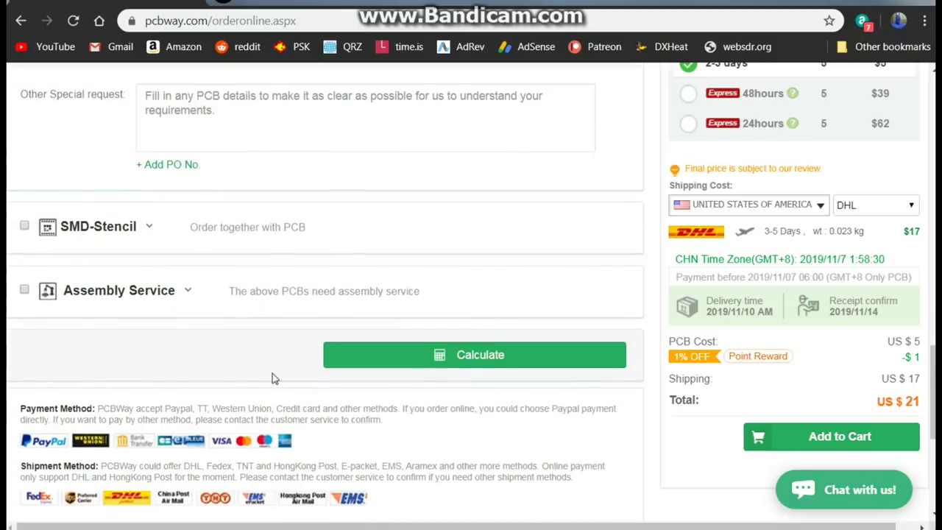
Recalculate the US$21 quote and add the board to the cart
{"action": "left_click", "coordinate": [474, 358]}
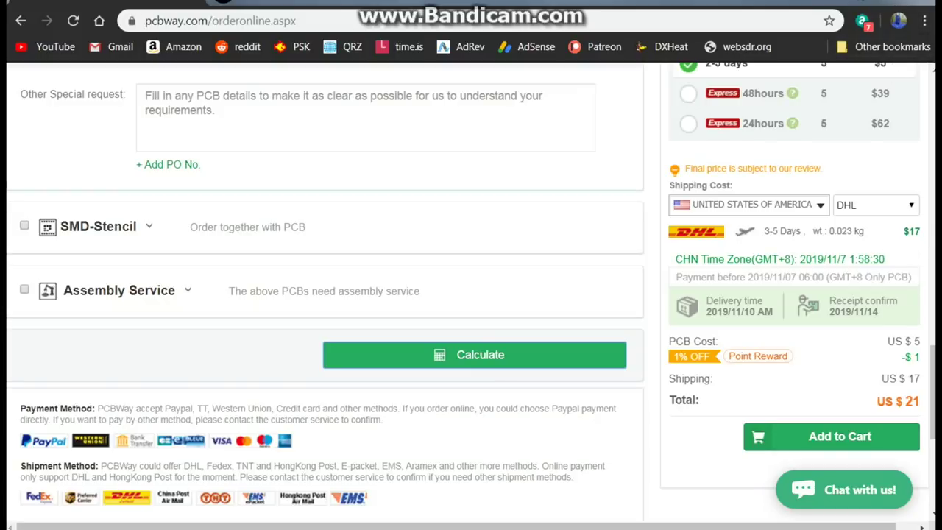
{"action": "key", "text": "ctrl+shift+d"}
{"action": "mouse_move", "coordinate": [921, 215]}
{"action": "left_mouse_down"}
{"action": "mouse_move", "coordinate": [891, 213]}
{"action": "mouse_move", "coordinate": [887, 248]}
{"action": "mouse_move", "coordinate": [933, 230]}
{"action": "left_mouse_up"}
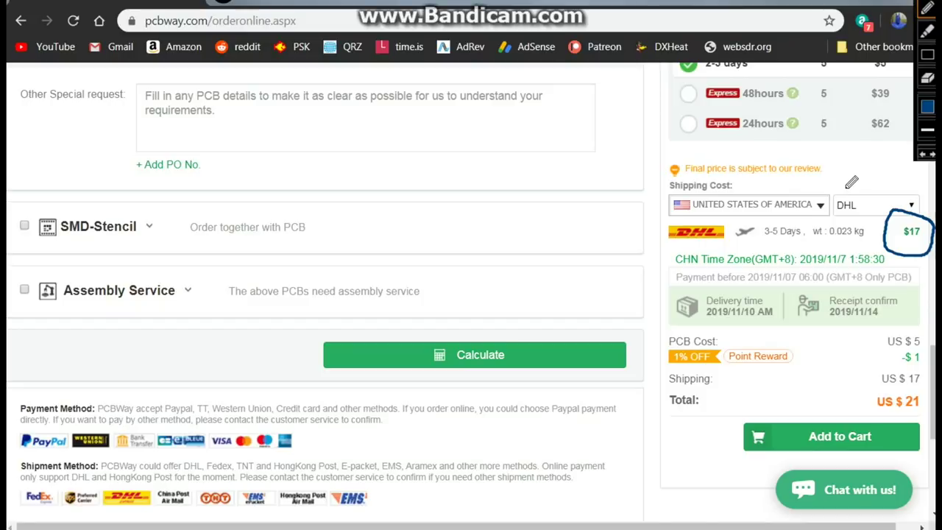
{"action": "key", "text": "ctrl+shift+d"}
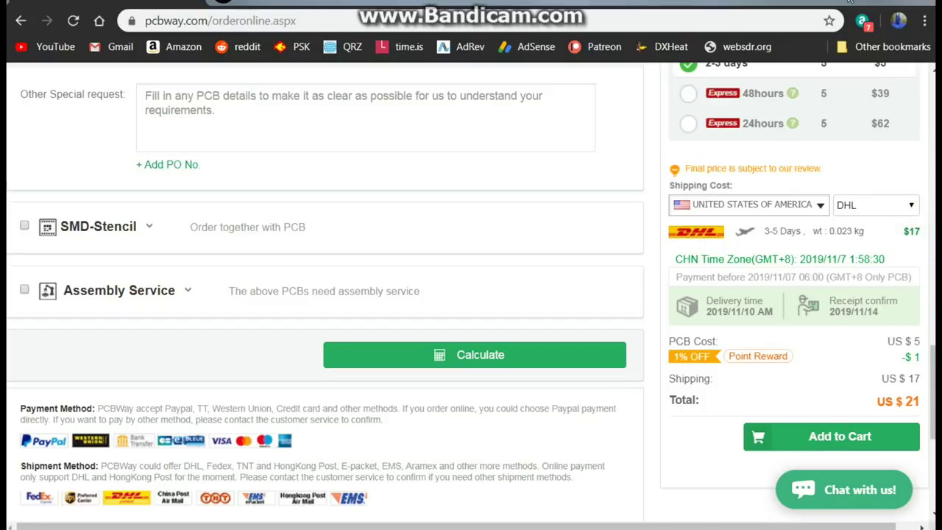
{"action": "left_click", "coordinate": [803, 437]}
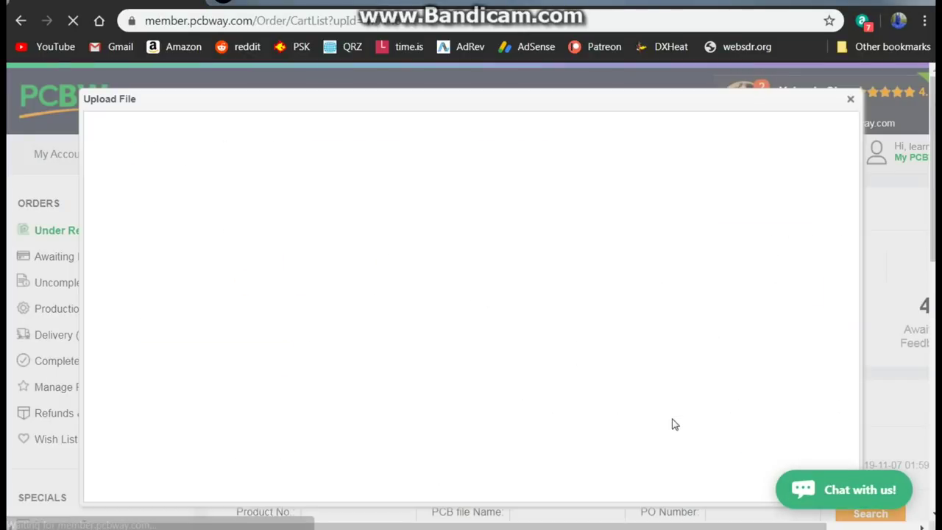
Upload bridge-doubler.zip as the Gerber file, submit the order, and dismiss the clock popup
{"action": "left_click", "coordinate": [483, 253]}
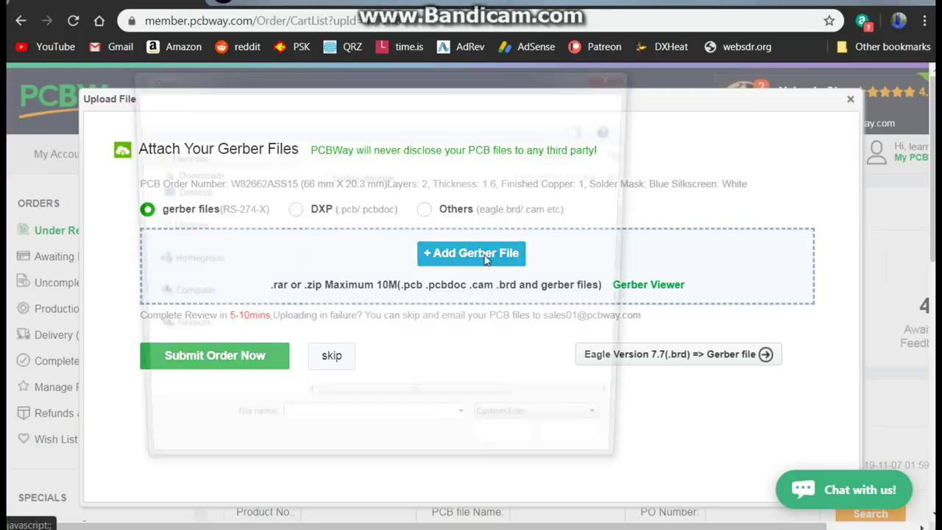
{"action": "double_click", "coordinate": [345, 177]}
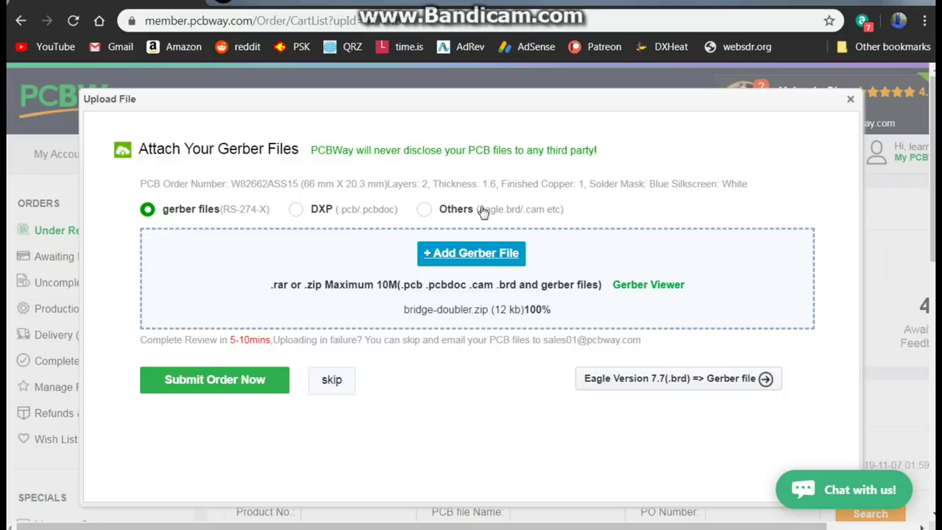
{"action": "left_click", "coordinate": [236, 394]}
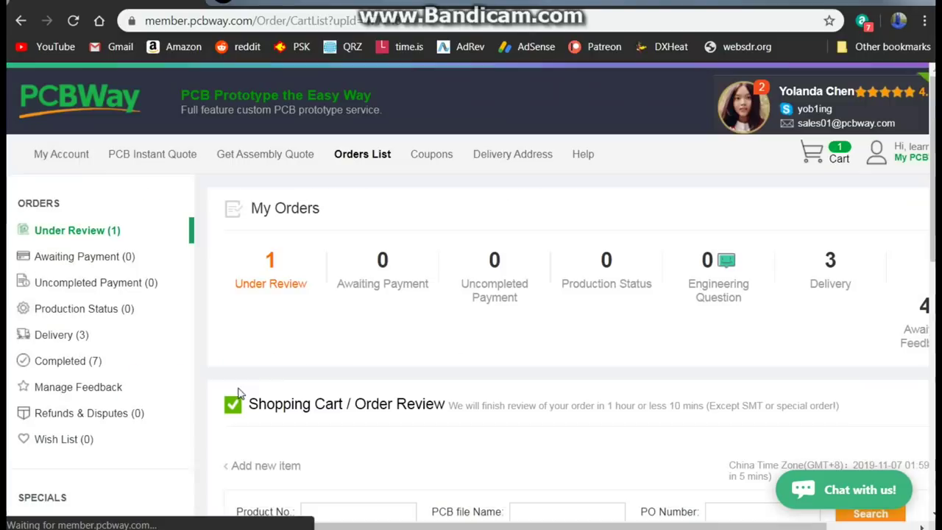
{"action": "scroll", "coordinate": [431, 343], "scroll_direction": "down", "scroll_amount": 2}
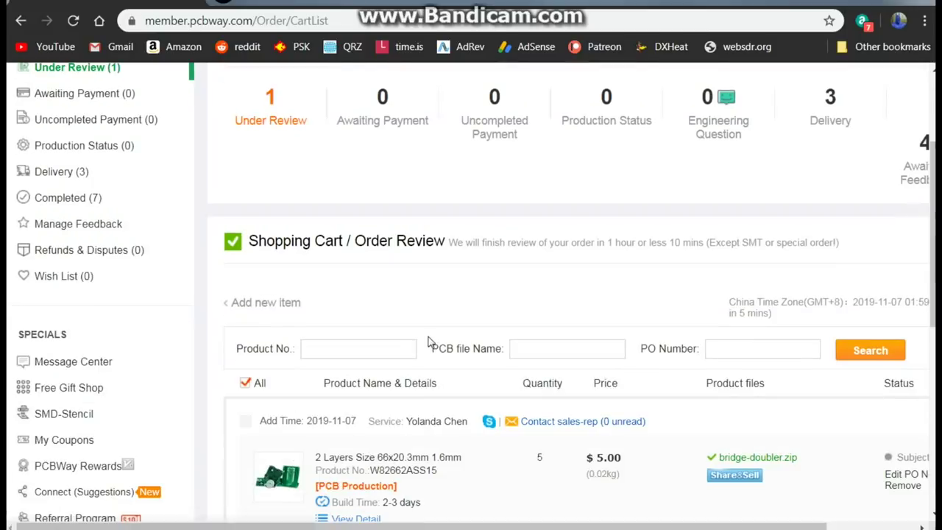
{"action": "scroll", "coordinate": [424, 342], "scroll_direction": "down", "scroll_amount": 1}
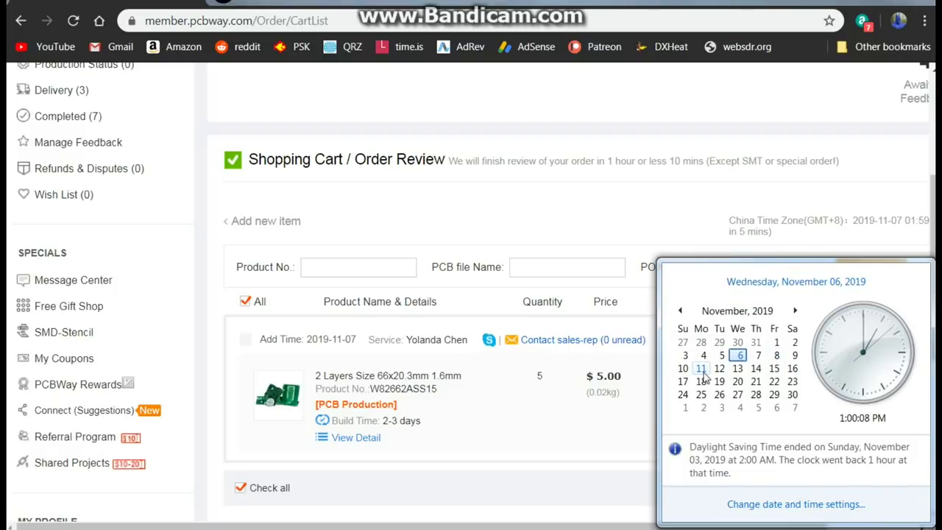
{"action": "left_click", "coordinate": [776, 185]}
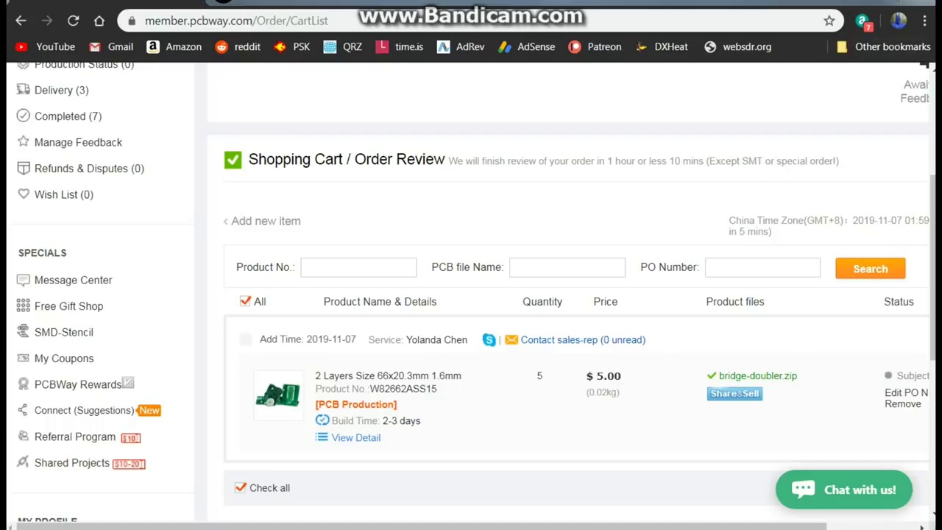